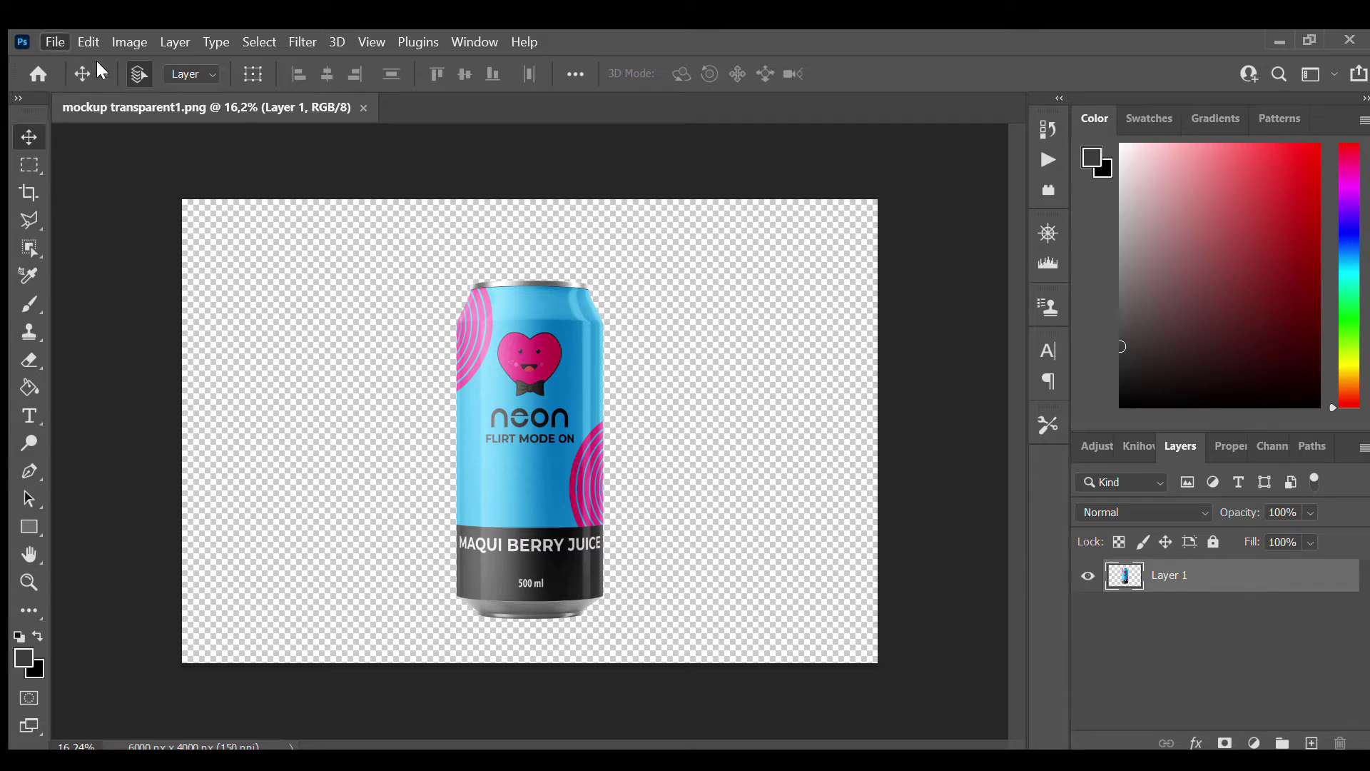
Create a blank white 1080 × 1080 px document, Untitled-1, next to the can mockup.
{"action": "key", "text": "space"}
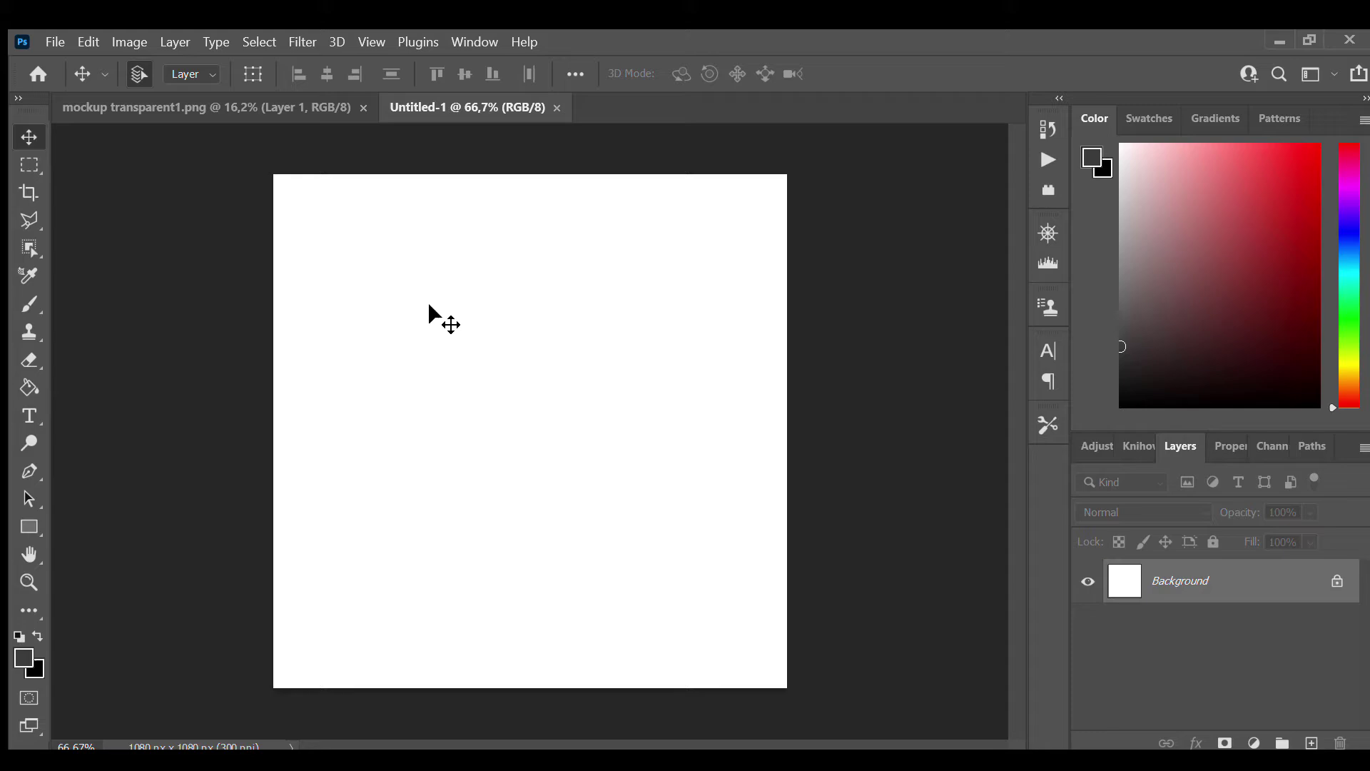
Copy the can layer from the mockup document into Untitled-1.
{"action": "left_click", "coordinate": [271, 106]}
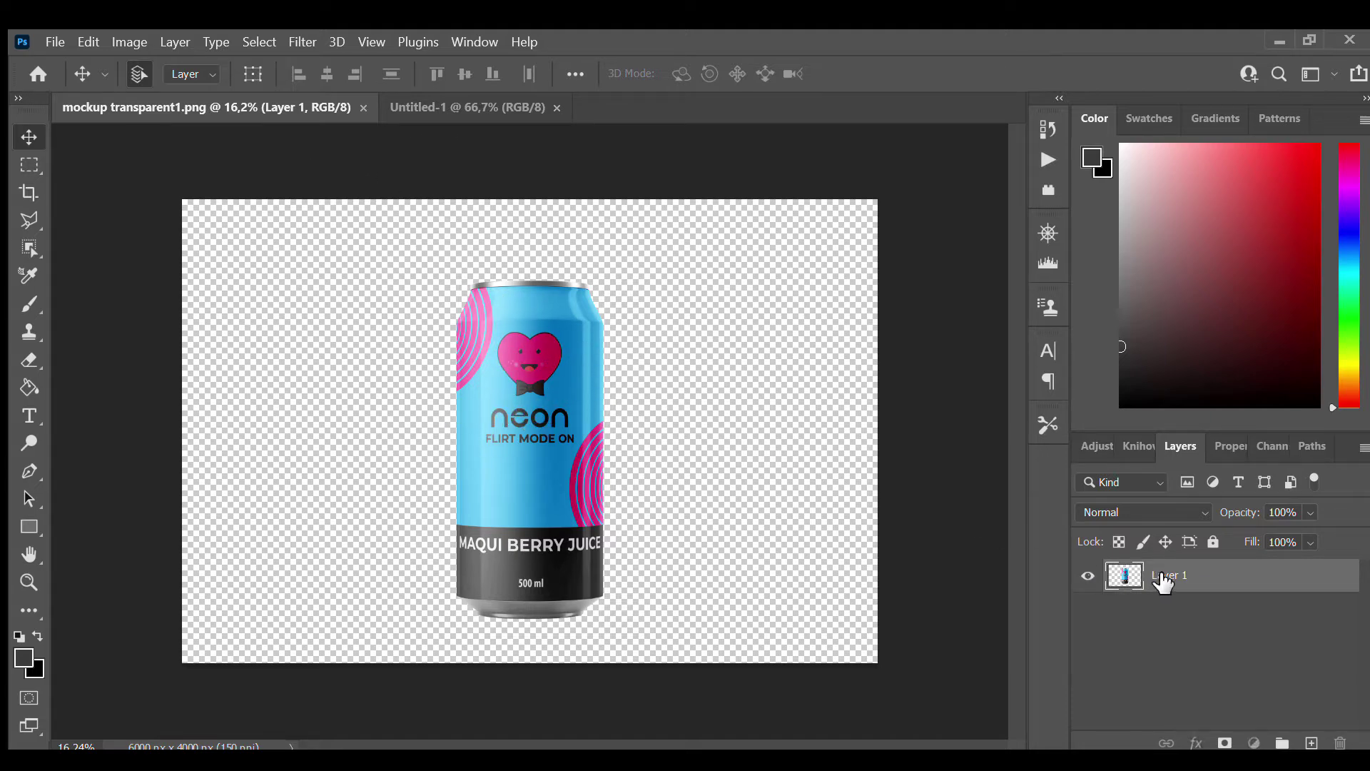
{"action": "left_click", "coordinate": [441, 110]}
{"action": "left_click_drag", "start_coordinate": [444, 118], "coordinate": [532, 372]}
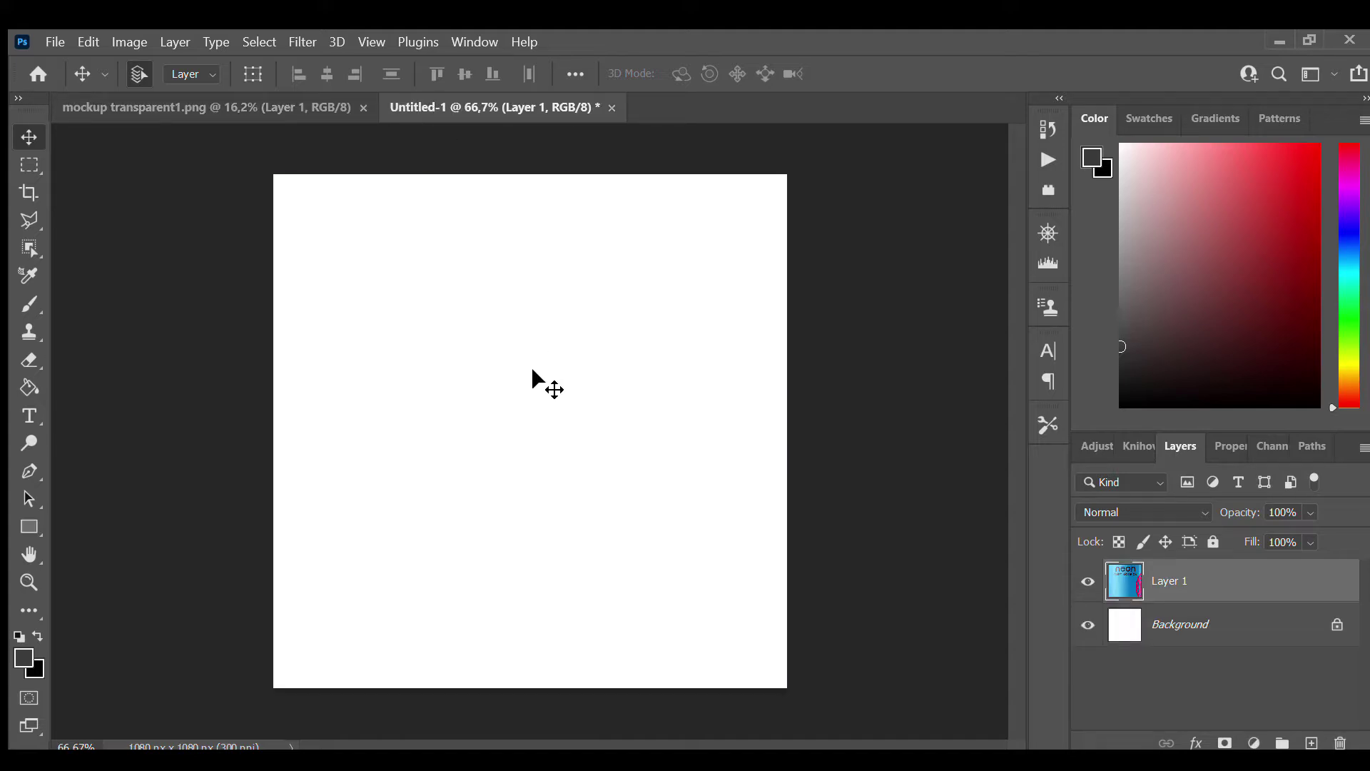
{"action": "scroll", "coordinate": [554, 356], "scroll_direction": "down", "scroll_amount": 3}
{"action": "scroll", "coordinate": [554, 355], "scroll_direction": "down", "scroll_amount": 2}
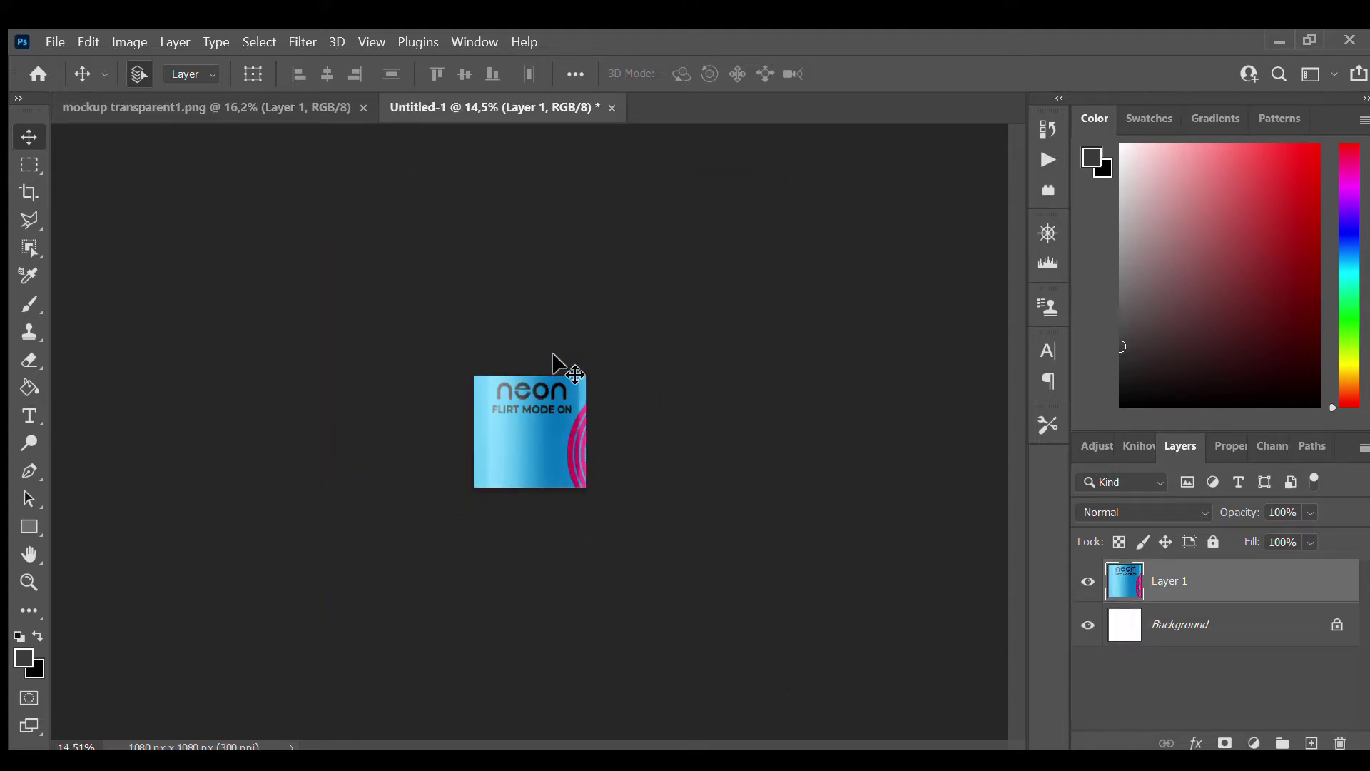
Scale the can down to about 23% and centre it on the white canvas.
{"action": "key", "text": "ctrl+t"}
{"action": "left_click_drag", "start_coordinate": [599, 265], "coordinate": [518, 411]}
{"action": "scroll", "coordinate": [518, 411], "scroll_direction": "up", "scroll_amount": 4}
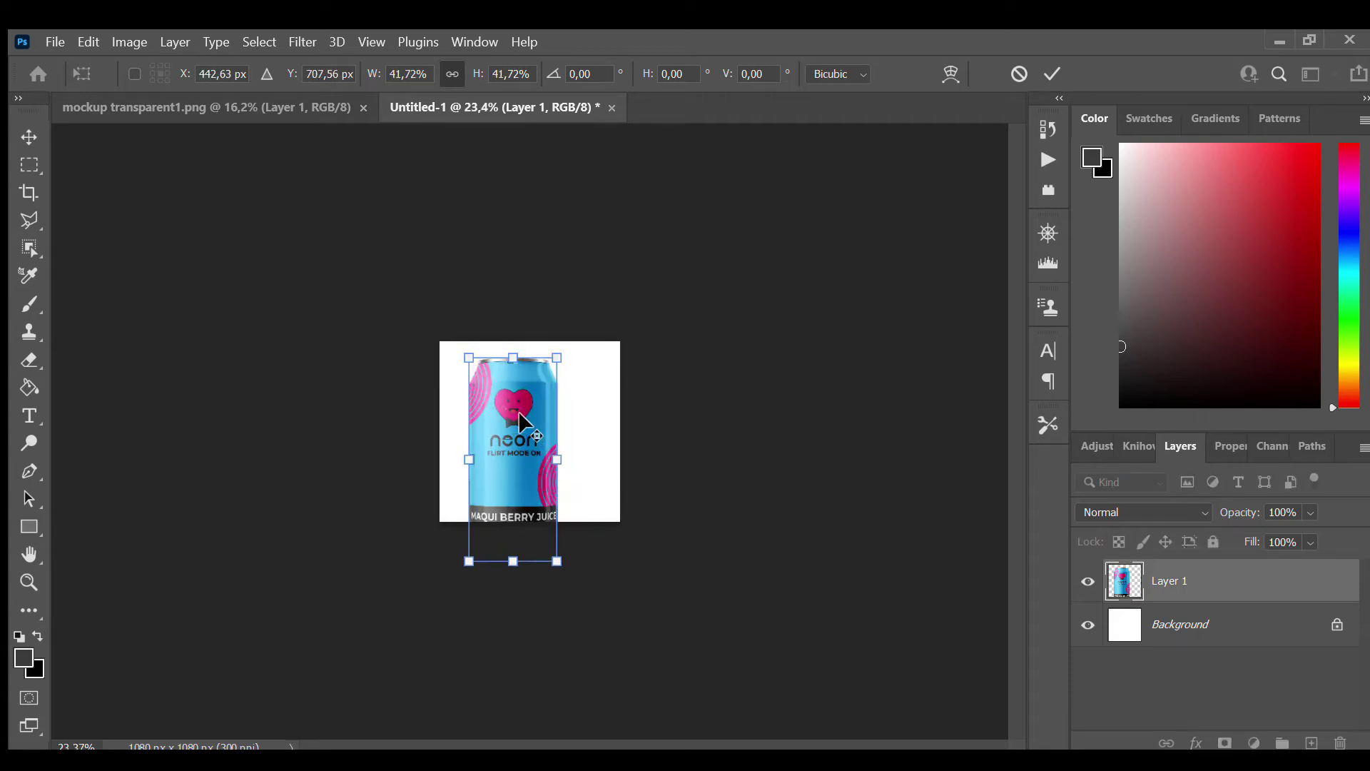
{"action": "scroll", "coordinate": [519, 410], "scroll_direction": "up", "scroll_amount": 1}
{"action": "left_click_drag", "start_coordinate": [596, 261], "coordinate": [502, 472]}
{"action": "left_click_drag", "start_coordinate": [456, 547], "coordinate": [534, 379]}
{"action": "left_click", "coordinate": [1052, 74]}
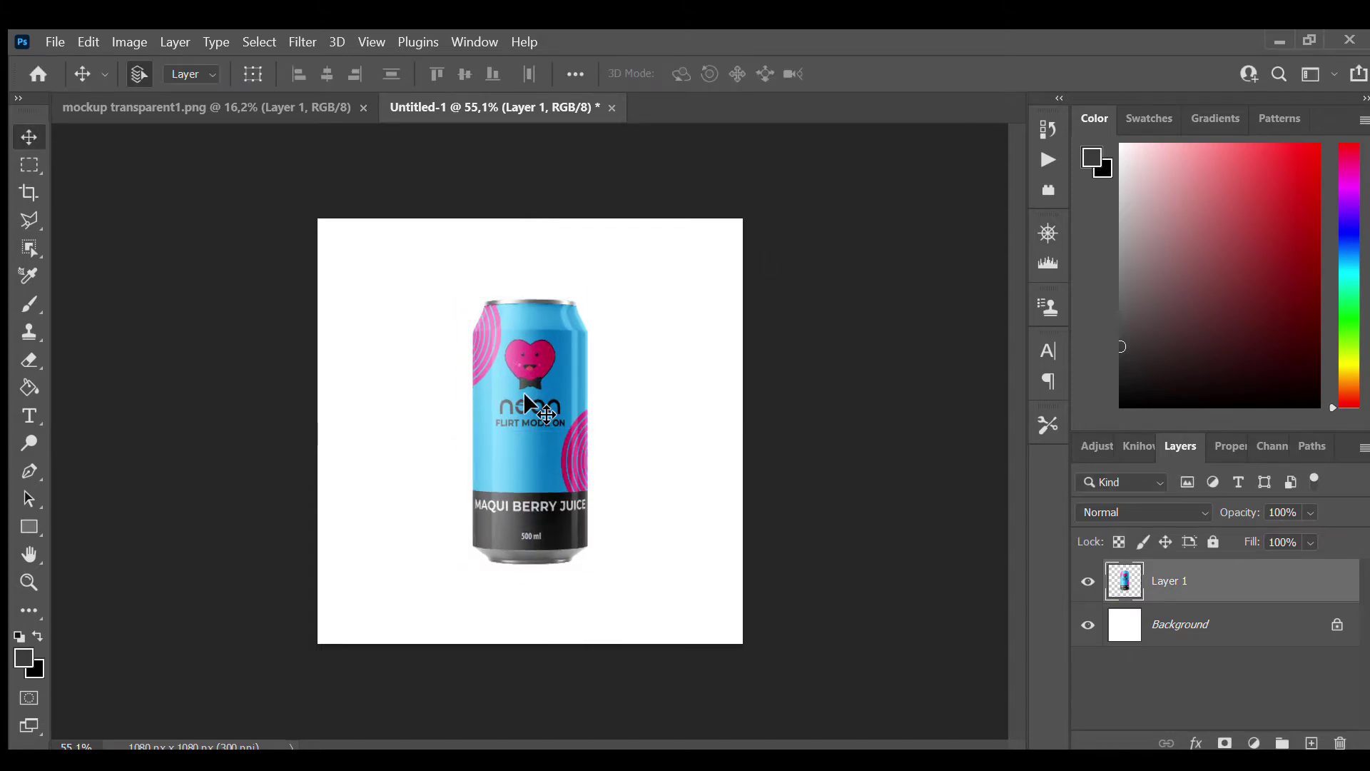
{"action": "scroll", "coordinate": [532, 426], "scroll_direction": "up", "scroll_amount": 1}
{"action": "scroll", "coordinate": [522, 426], "scroll_direction": "down", "scroll_amount": 1}
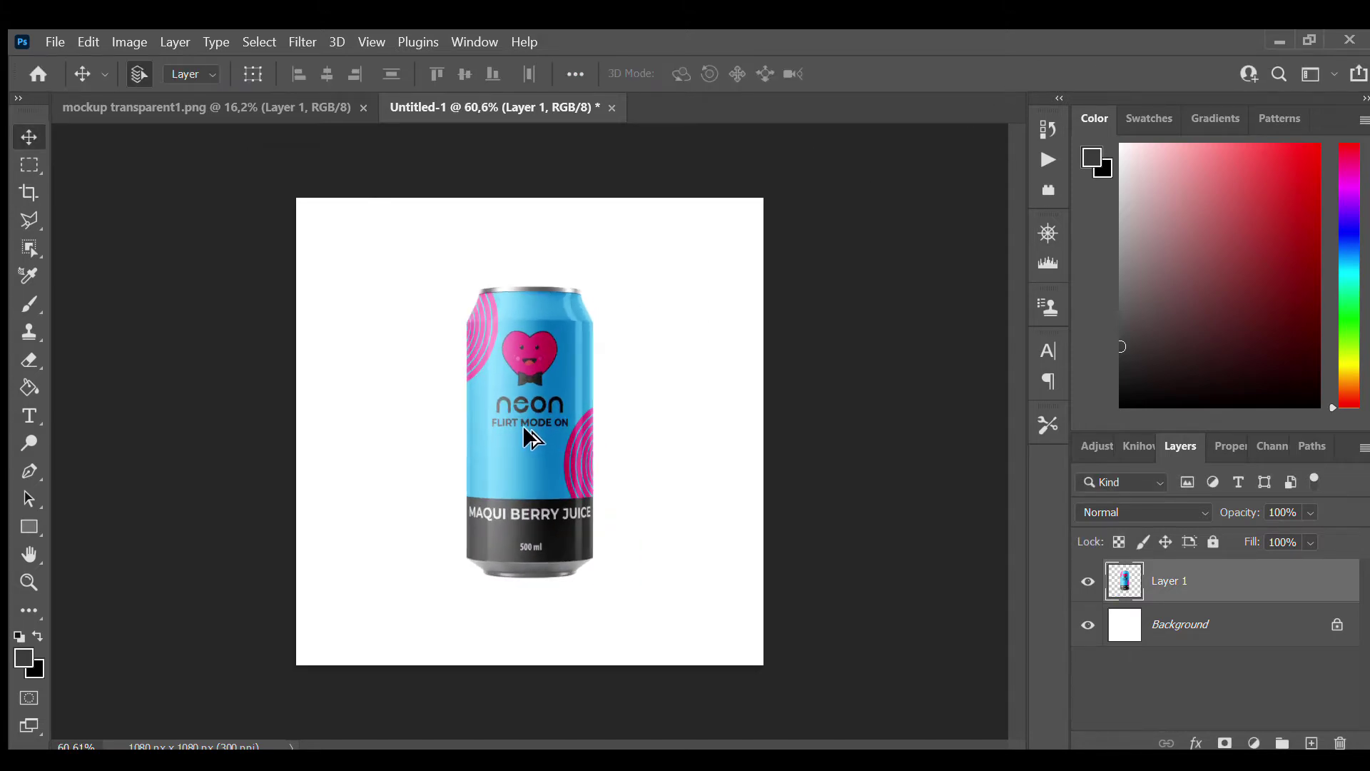
{"action": "scroll", "coordinate": [522, 425], "scroll_direction": "up", "scroll_amount": 2}
{"action": "left_click", "coordinate": [1191, 635]}
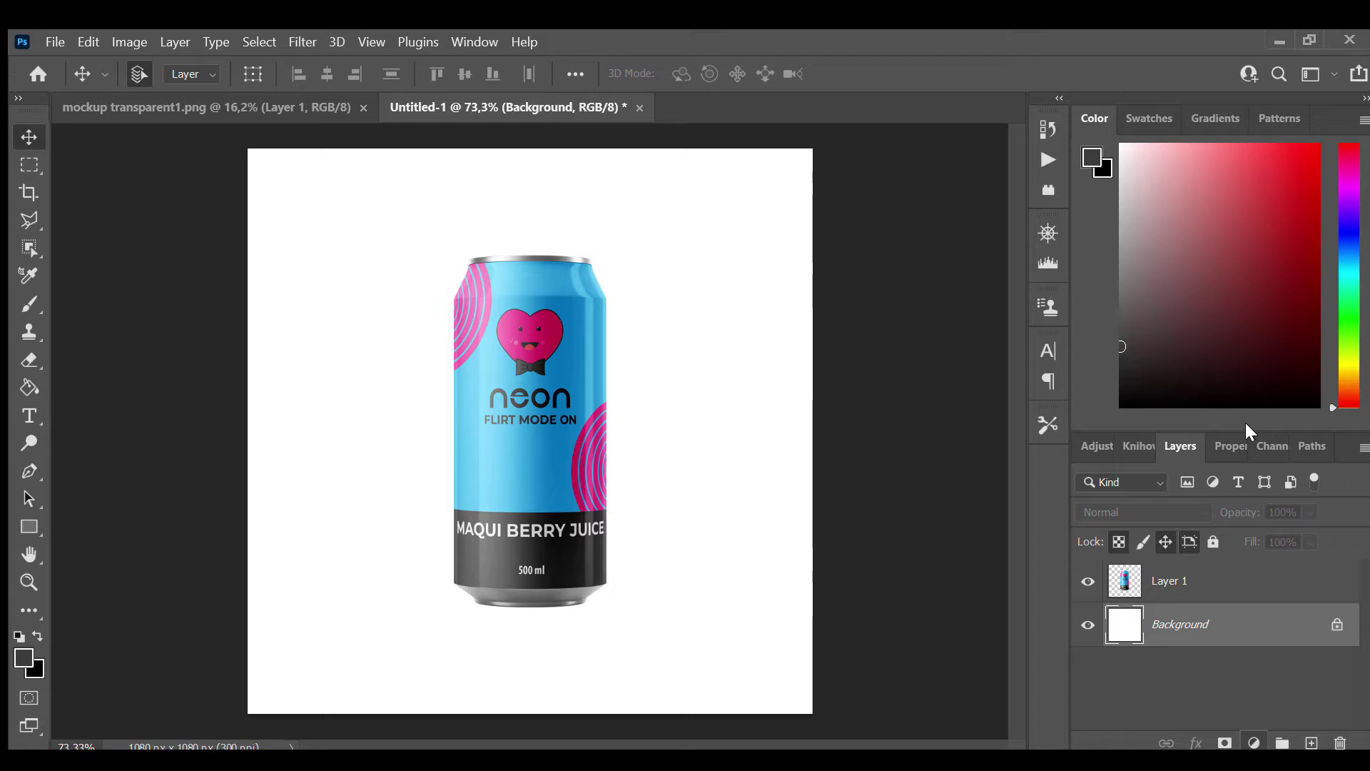
Add a Gradient Fill layer above the Background, its bottom colour darkened to black.
{"action": "left_click", "coordinate": [1244, 379]}
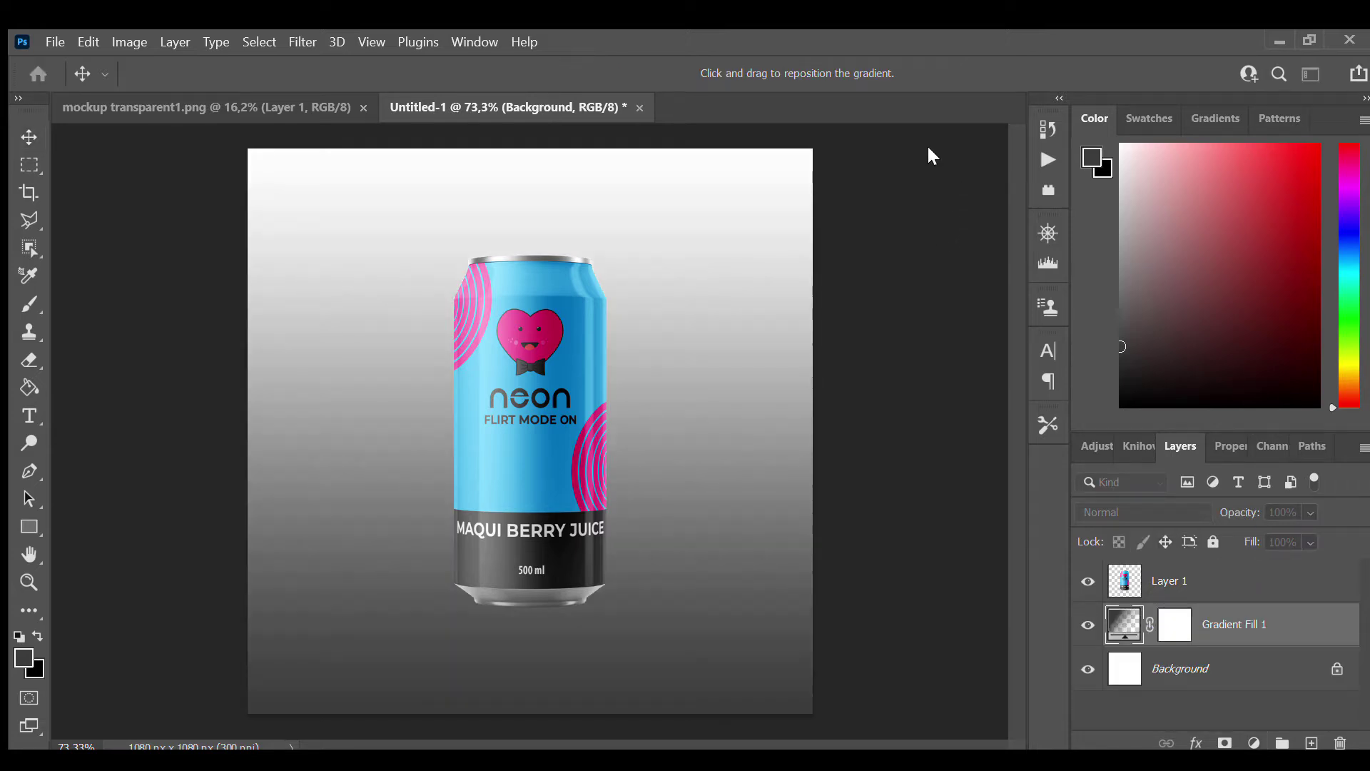
{"action": "key", "text": "i"}
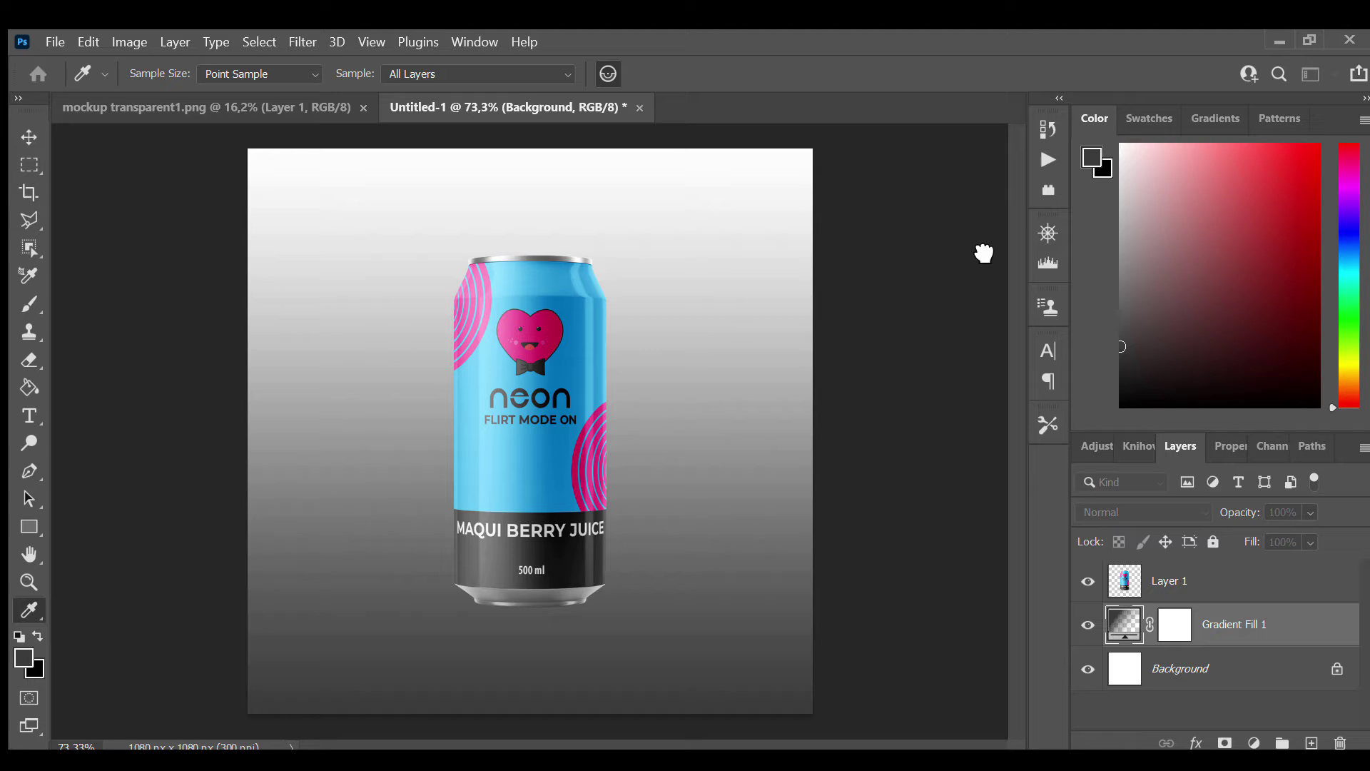
{"action": "left_click_drag", "start_coordinate": [983, 253], "coordinate": [959, 550]}
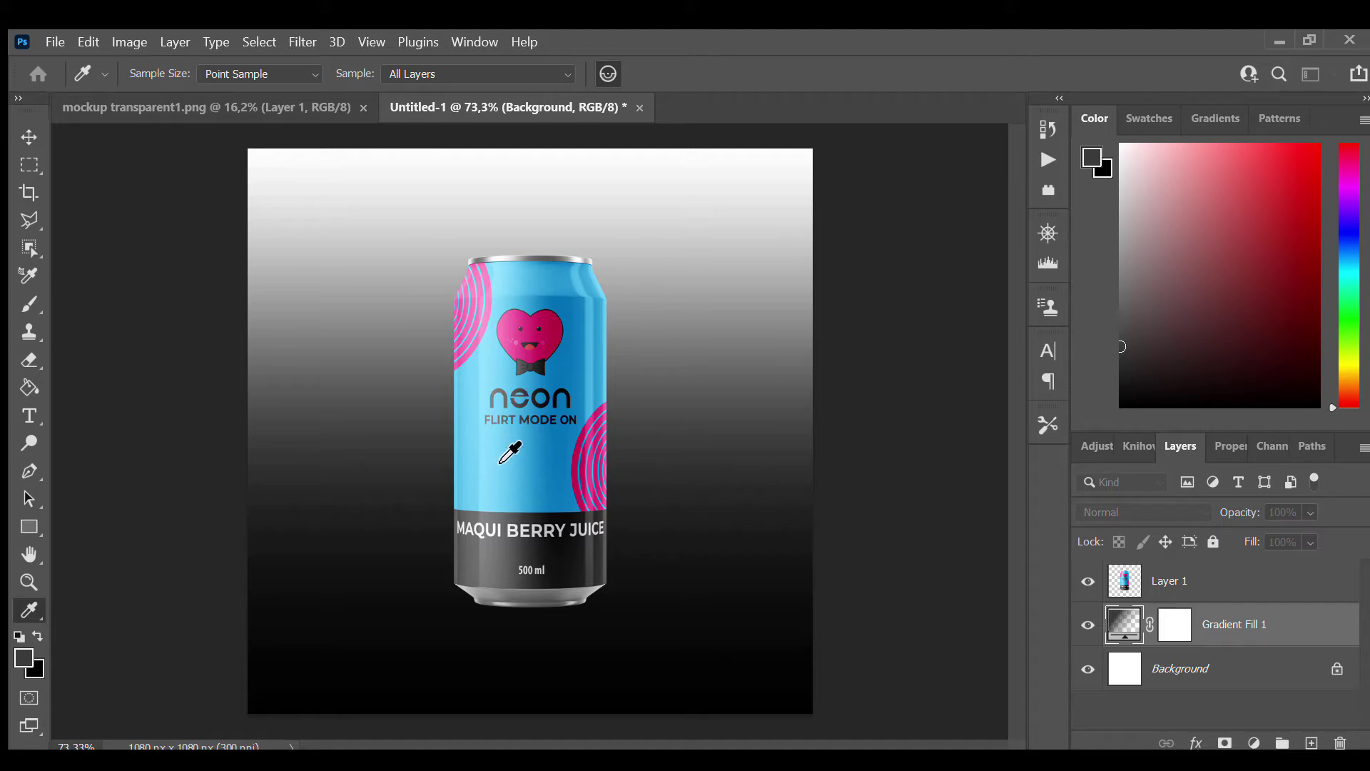
Sample the can's blues for the gradient's bottom and top colour stops.
{"action": "left_click", "coordinate": [565, 466]}
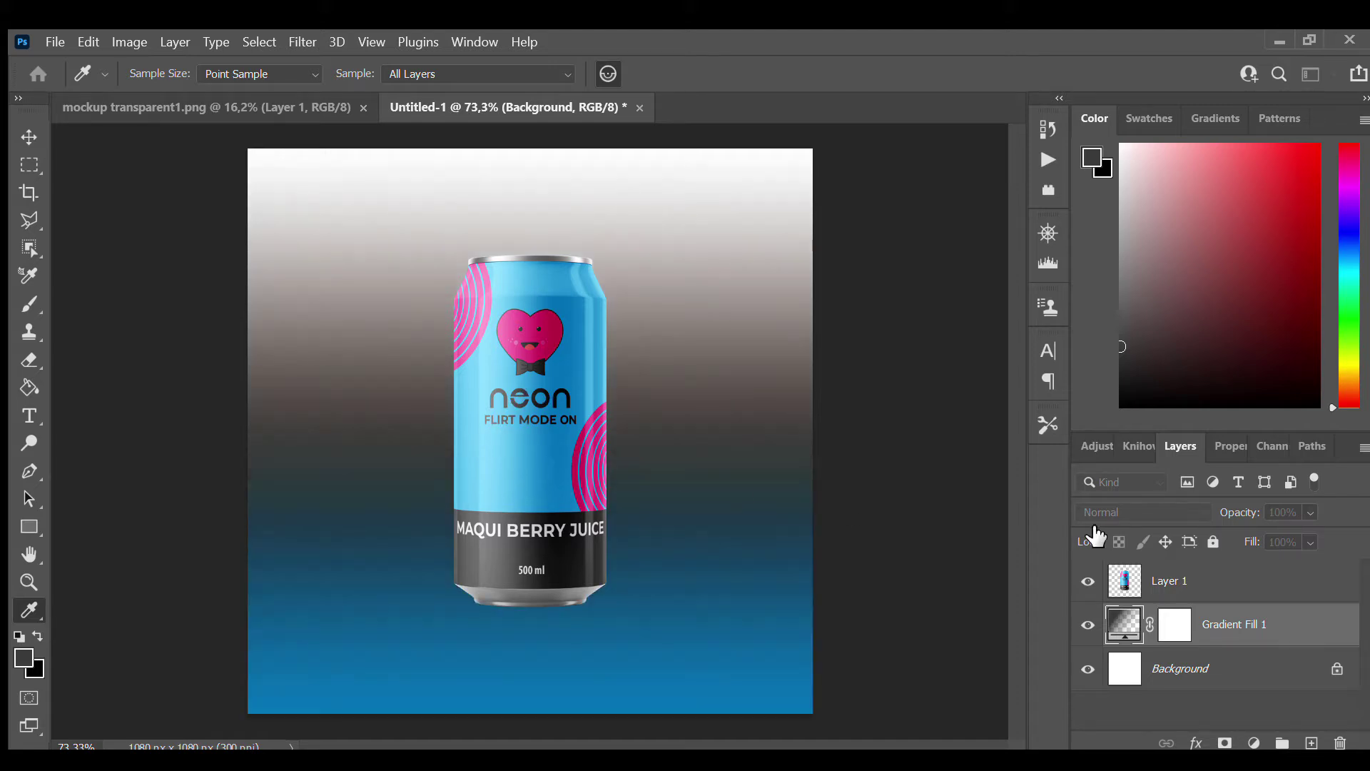
{"action": "left_click", "coordinate": [492, 463]}
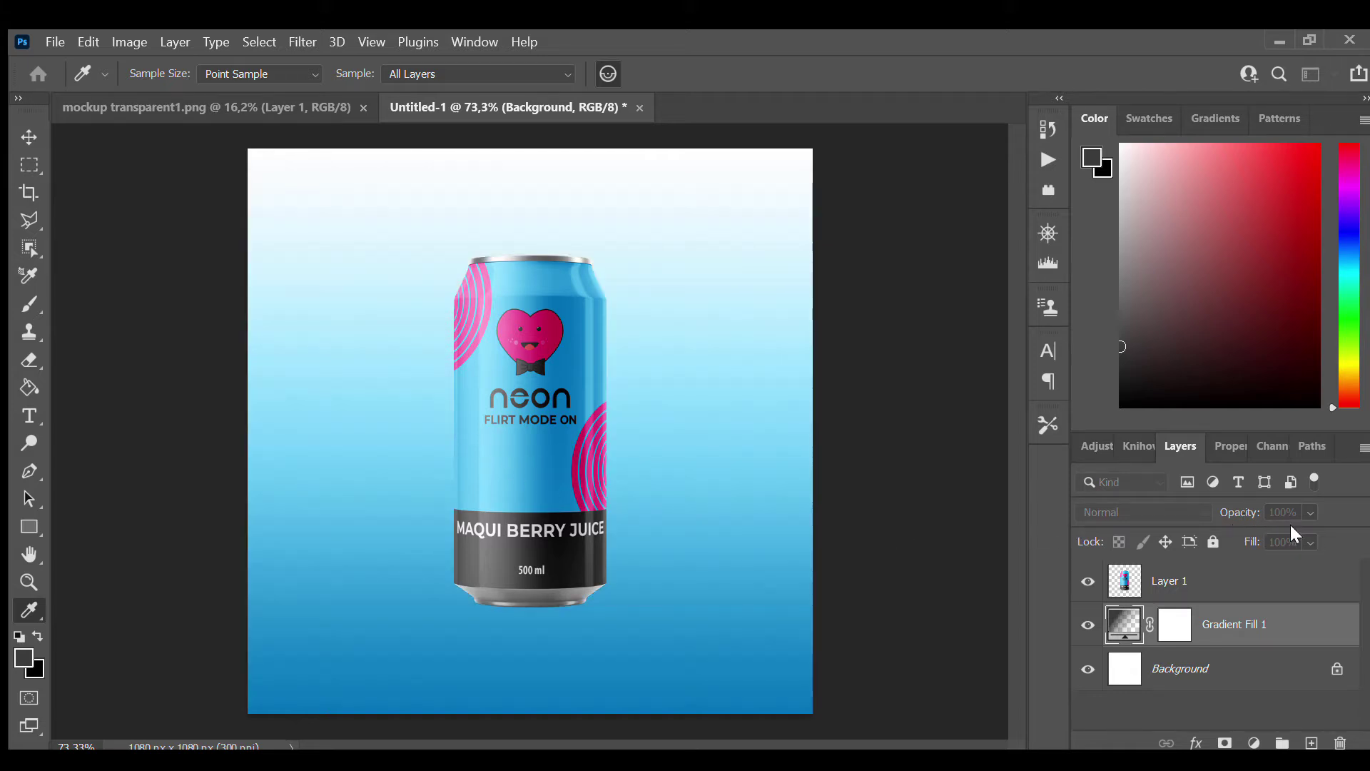
{"action": "left_click", "coordinate": [534, 291]}
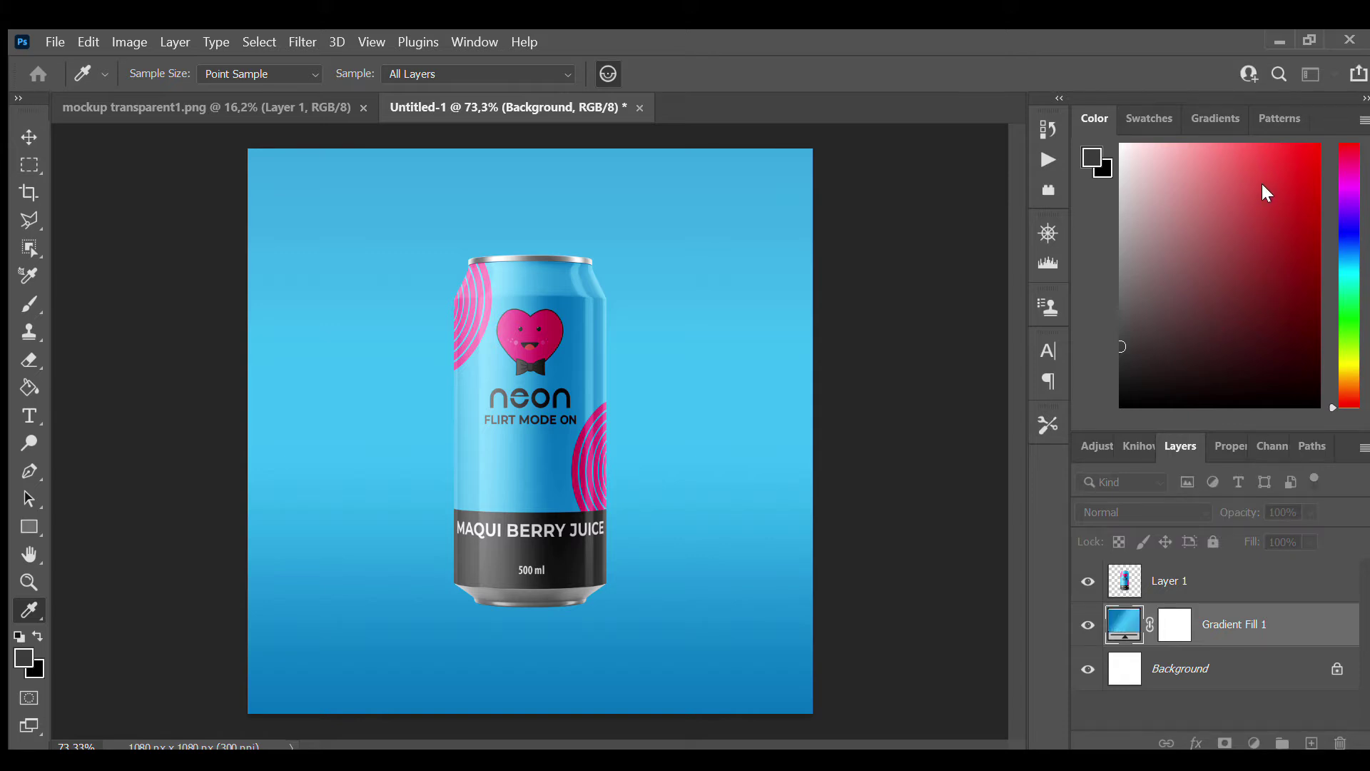
{"action": "key", "text": "v"}
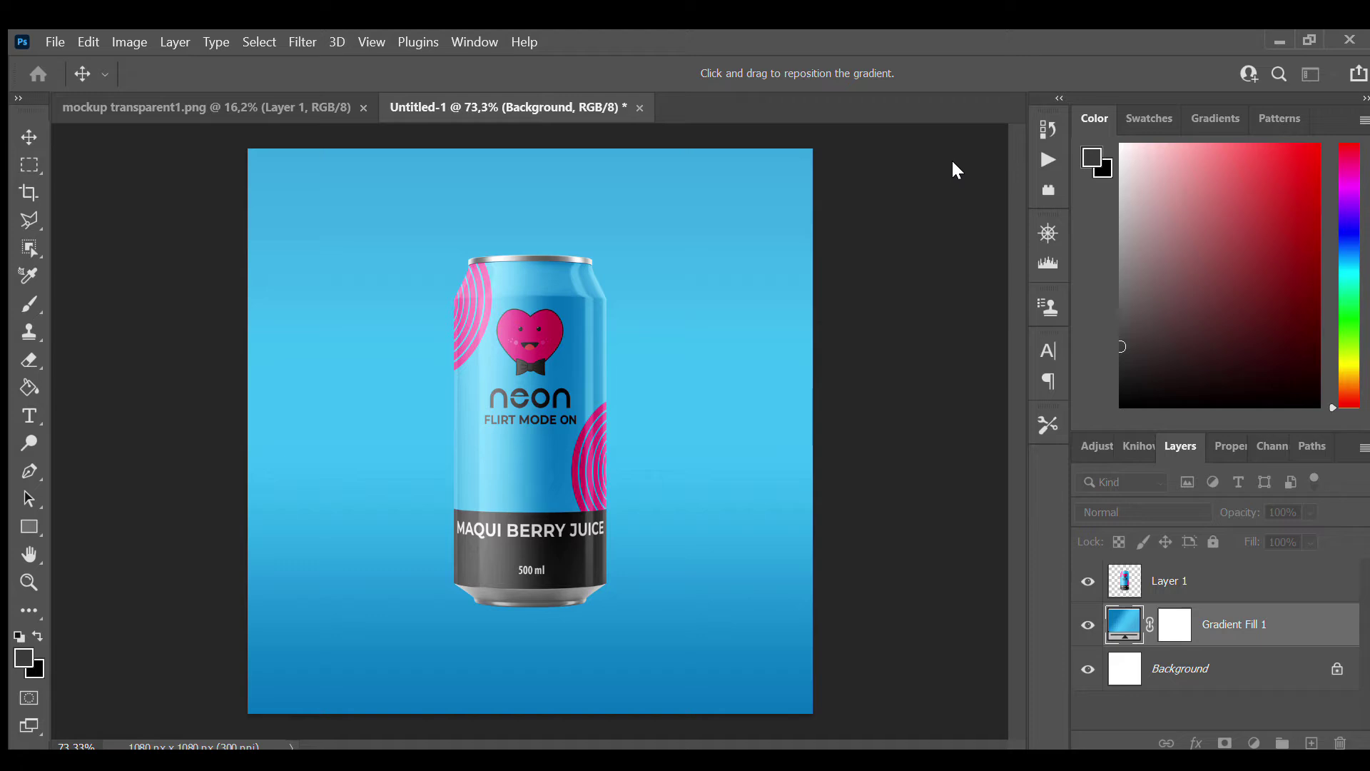
{"action": "key", "text": "Return"}
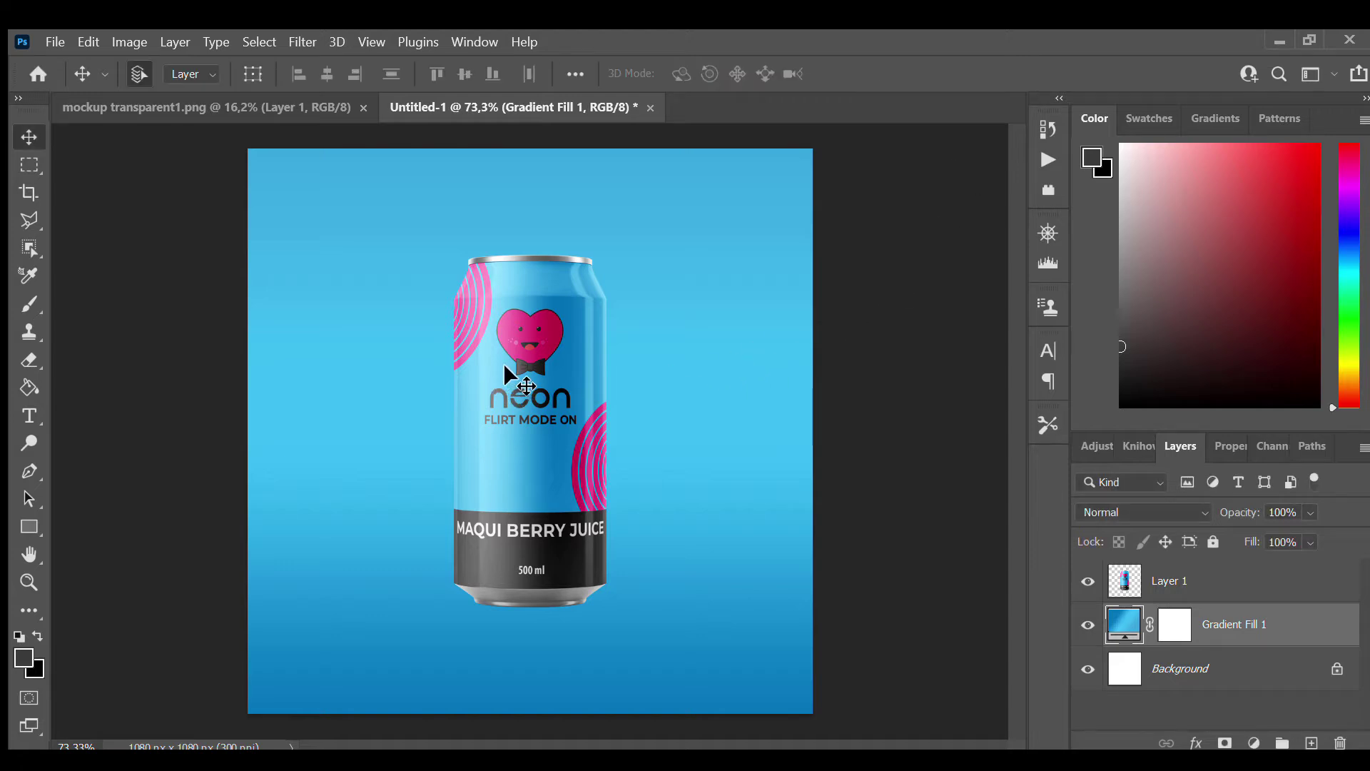
Scale the can on Layer 1 to about 88.5% and nudge it slightly lower.
{"action": "scroll", "coordinate": [526, 385], "scroll_direction": "up", "scroll_amount": 2}
{"action": "scroll", "coordinate": [528, 371], "scroll_direction": "down", "scroll_amount": 3}
{"action": "scroll", "coordinate": [538, 357], "scroll_direction": "up", "scroll_amount": 2}
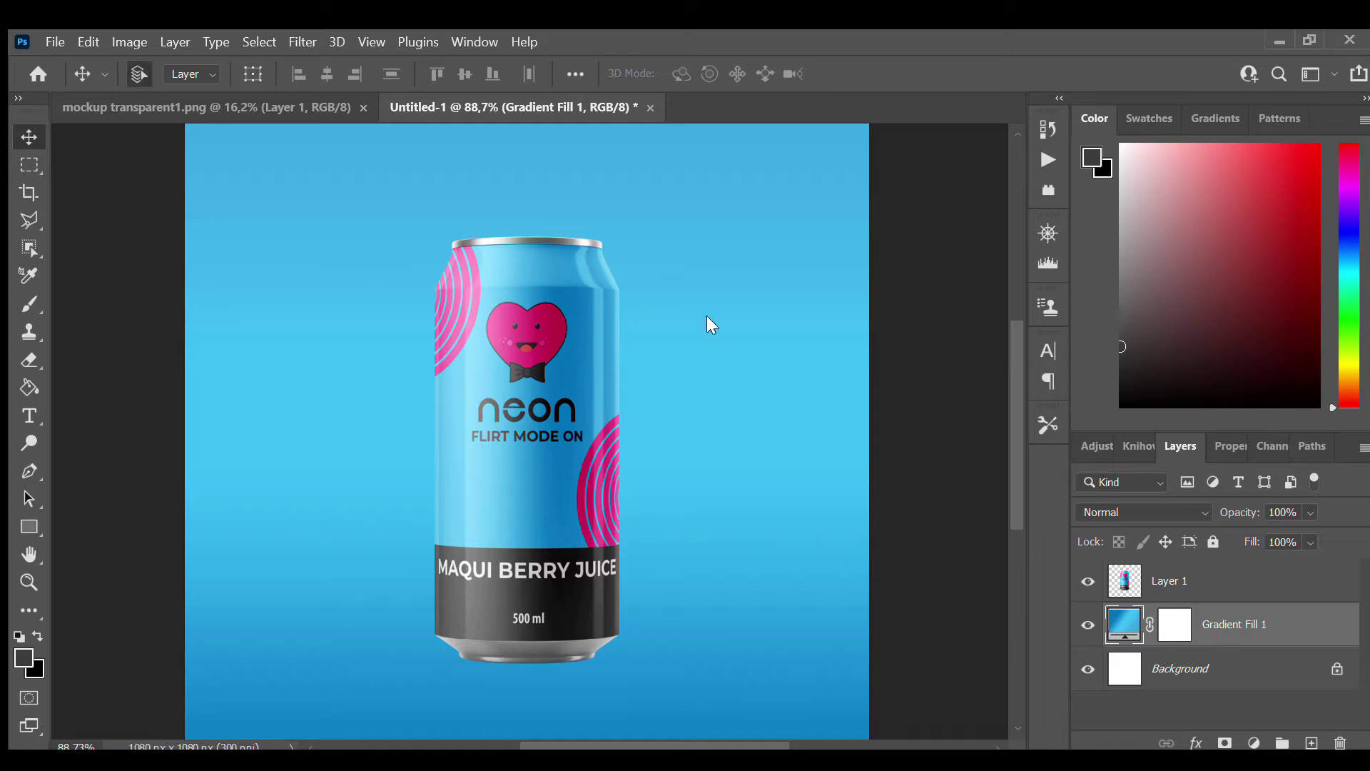
{"action": "left_click", "coordinate": [1176, 582]}
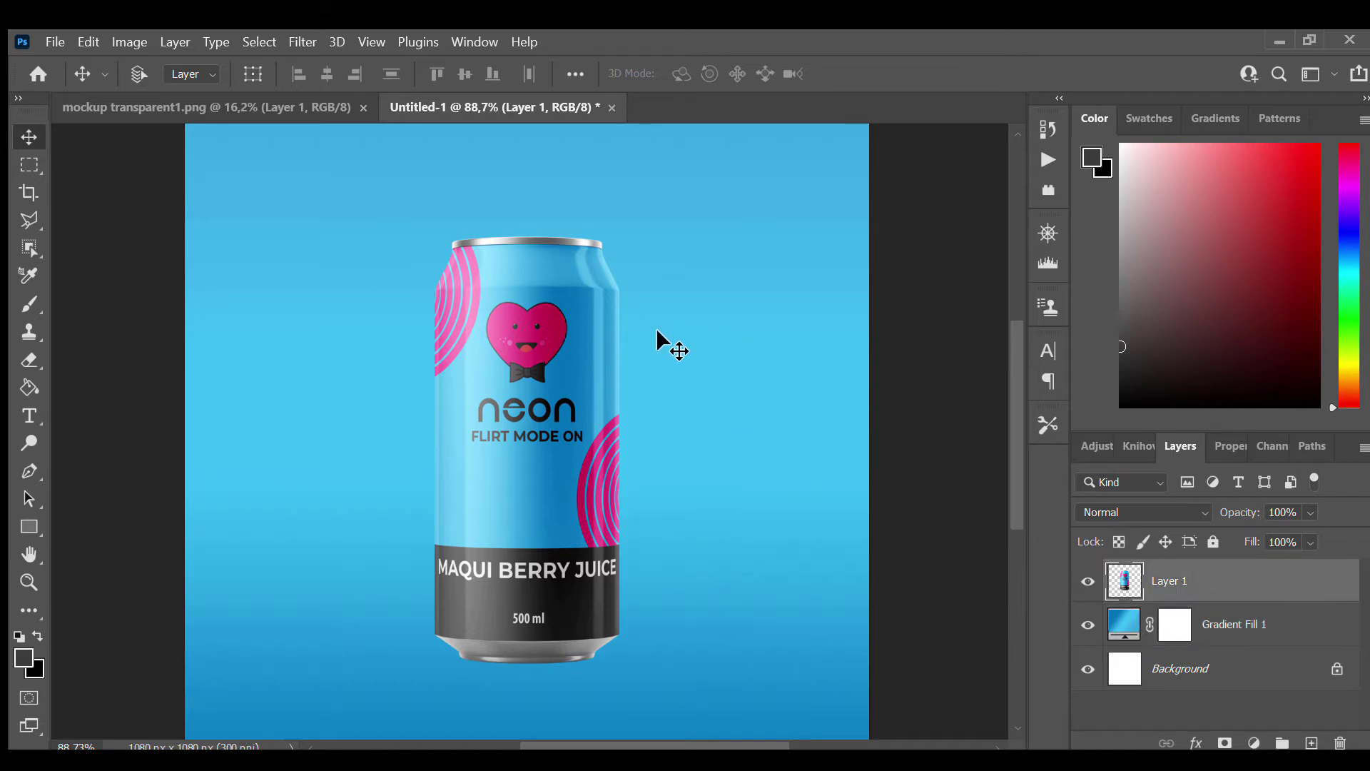
{"action": "key", "text": "ctrl+t"}
{"action": "left_click_drag", "start_coordinate": [630, 244], "coordinate": [601, 283]}
{"action": "left_click", "coordinate": [1052, 74]}
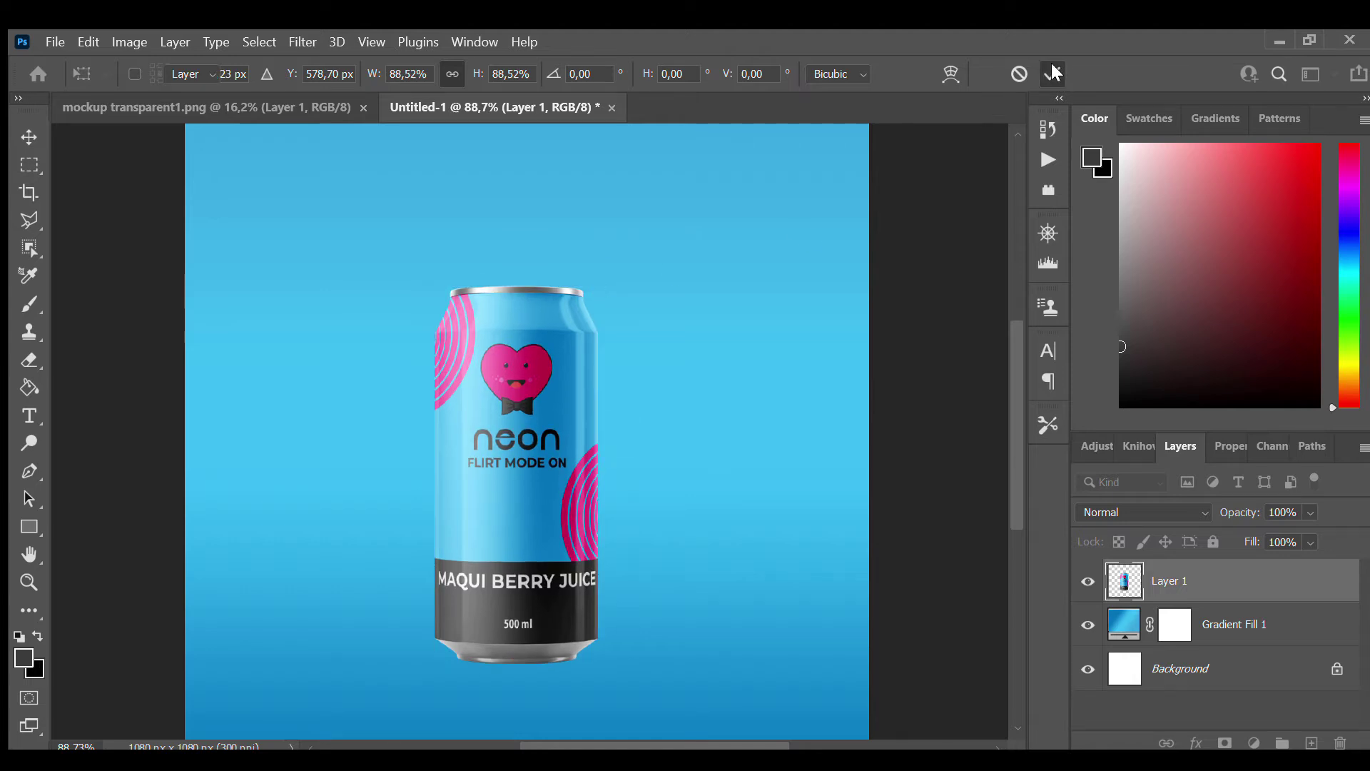
{"action": "mouse_move", "coordinate": [553, 419]}
{"action": "left_mouse_down"}
{"action": "mouse_move", "coordinate": [572, 430]}
{"action": "mouse_move", "coordinate": [562, 451]}
{"action": "mouse_move", "coordinate": [568, 409]}
{"action": "mouse_move", "coordinate": [571, 426]}
{"action": "left_mouse_up"}
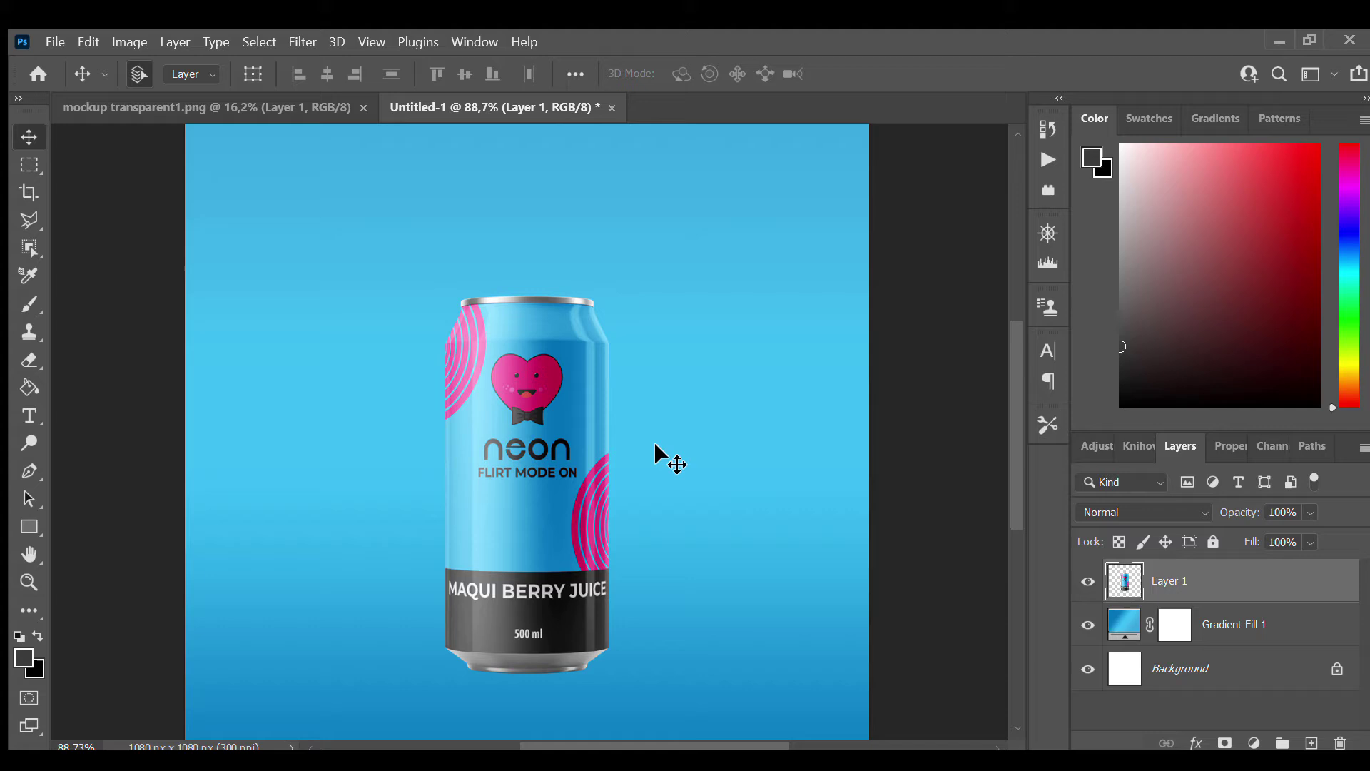
{"action": "scroll", "coordinate": [578, 436], "scroll_direction": "down", "scroll_amount": 2}
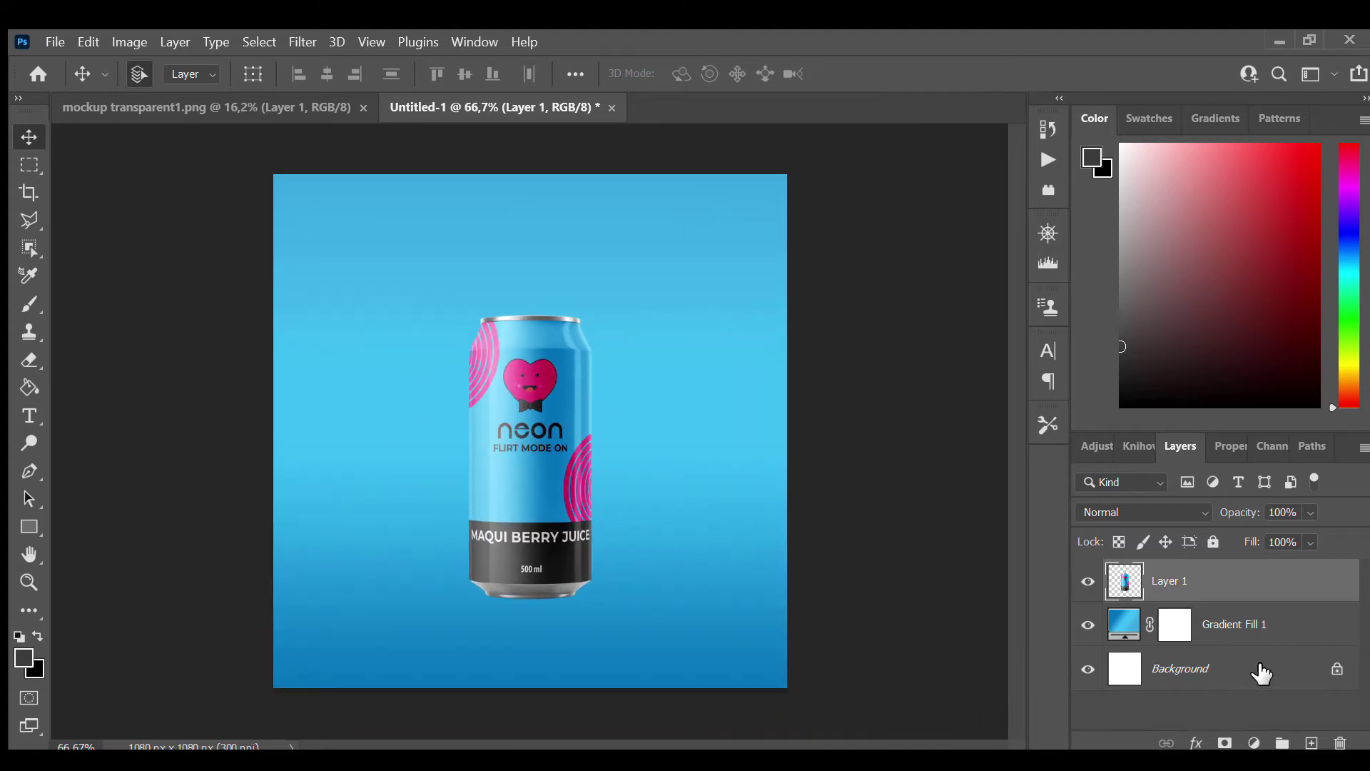
Add a new layer beneath the can and prepare a large black brush.
{"action": "left_click", "coordinate": [1312, 744]}
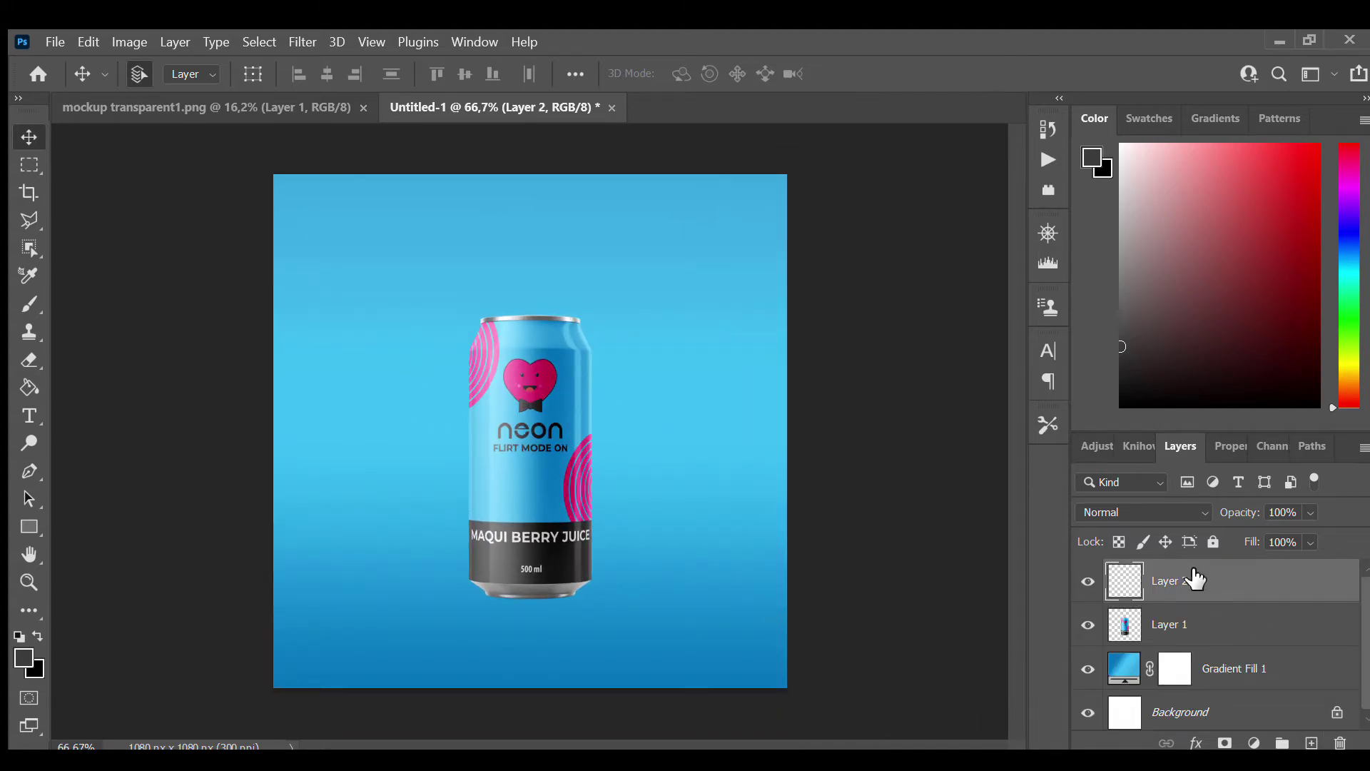
{"action": "left_click_drag", "start_coordinate": [1192, 574], "coordinate": [1199, 647]}
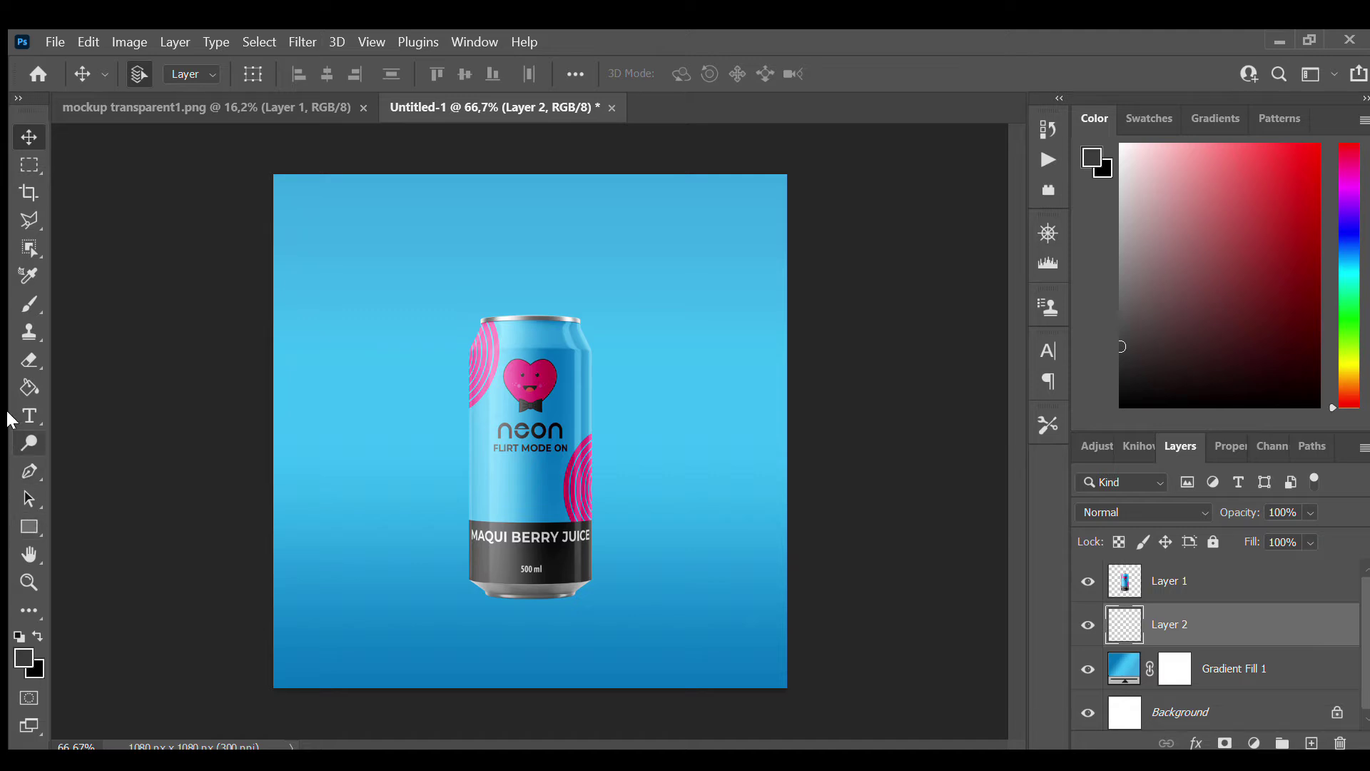
{"action": "left_click", "coordinate": [27, 303]}
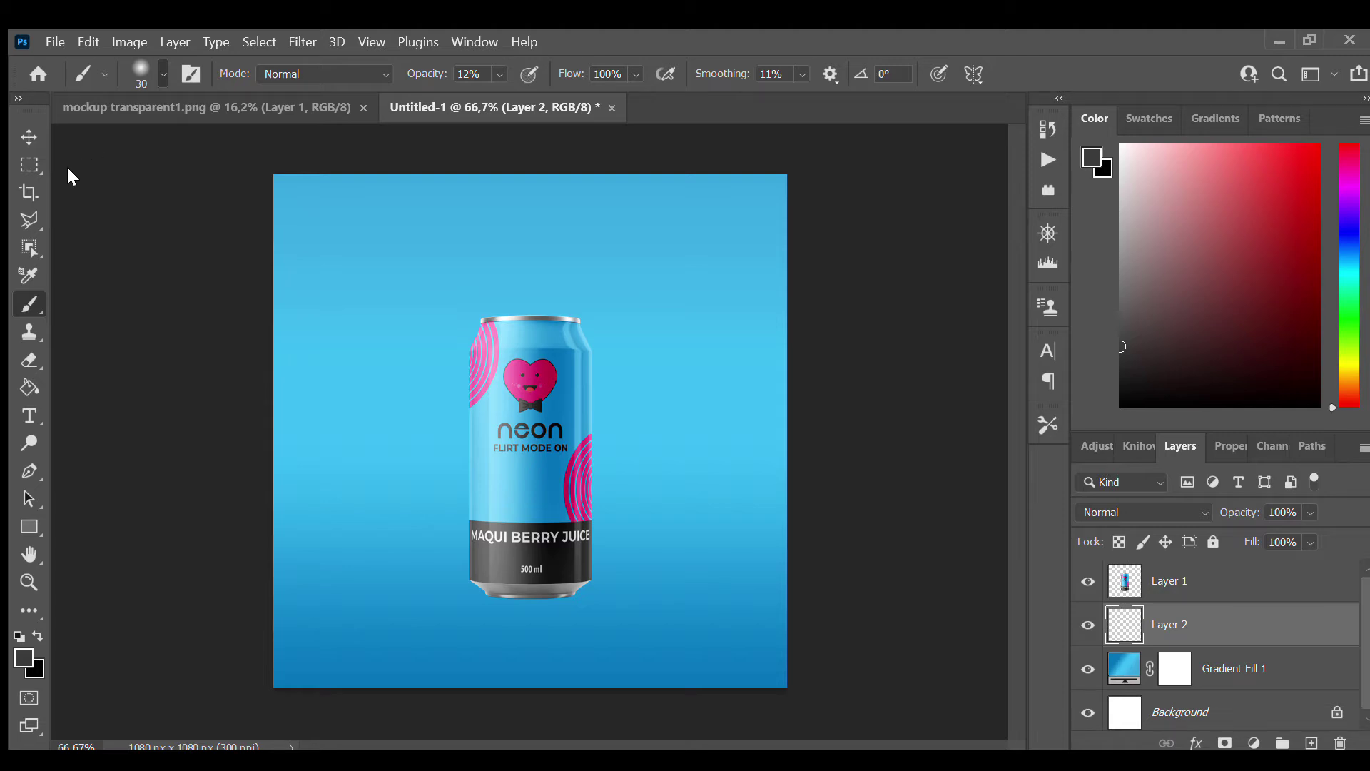
{"action": "key", "text": "period"}
{"action": "key", "text": "bracketright"}
{"action": "key", "text": "bracketright"}
{"action": "key", "text": "bracketright"}
{"action": "key", "text": "bracketright"}
{"action": "key", "text": "bracketright"}
{"action": "key", "text": "bracketright"}
{"action": "key", "text": "bracketright"}
{"action": "key", "text": "bracketright"}
{"action": "key", "text": "bracketright"}
{"action": "key", "text": "bracketright"}
{"action": "key", "text": "bracketright"}
{"action": "key", "text": "bracketright"}
{"action": "key", "text": "bracketright"}
{"action": "key", "text": "bracketright"}
{"action": "left_click_drag", "start_coordinate": [1187, 388], "coordinate": [1122, 405]}
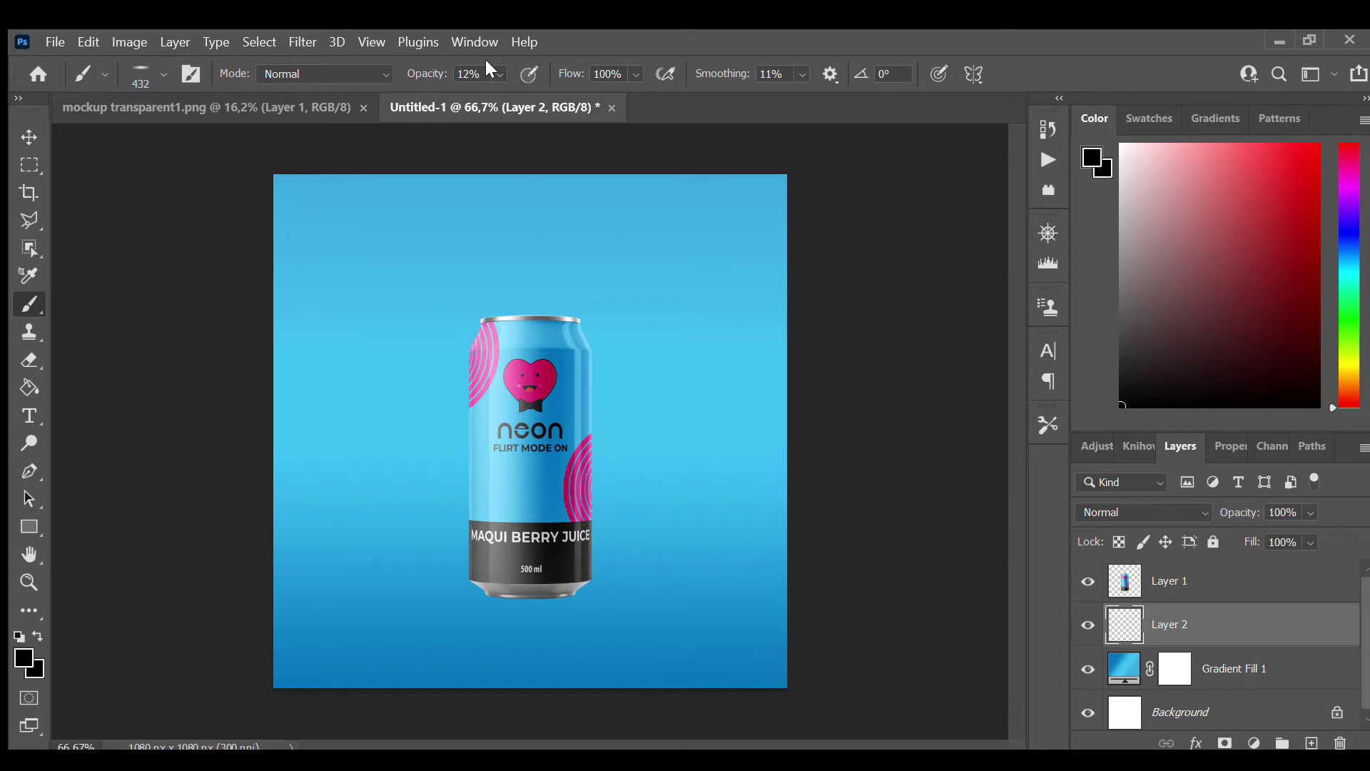
Paint a soft, flattened 800 px elliptical shadow under the can.
{"action": "key", "text": "bracketright"}
{"action": "left_click", "coordinate": [614, 624]}
{"action": "key", "text": "bracketright"}
{"action": "key", "text": "bracketright"}
{"action": "key", "text": "bracketright"}
{"action": "key", "text": "shift+bracketright"}
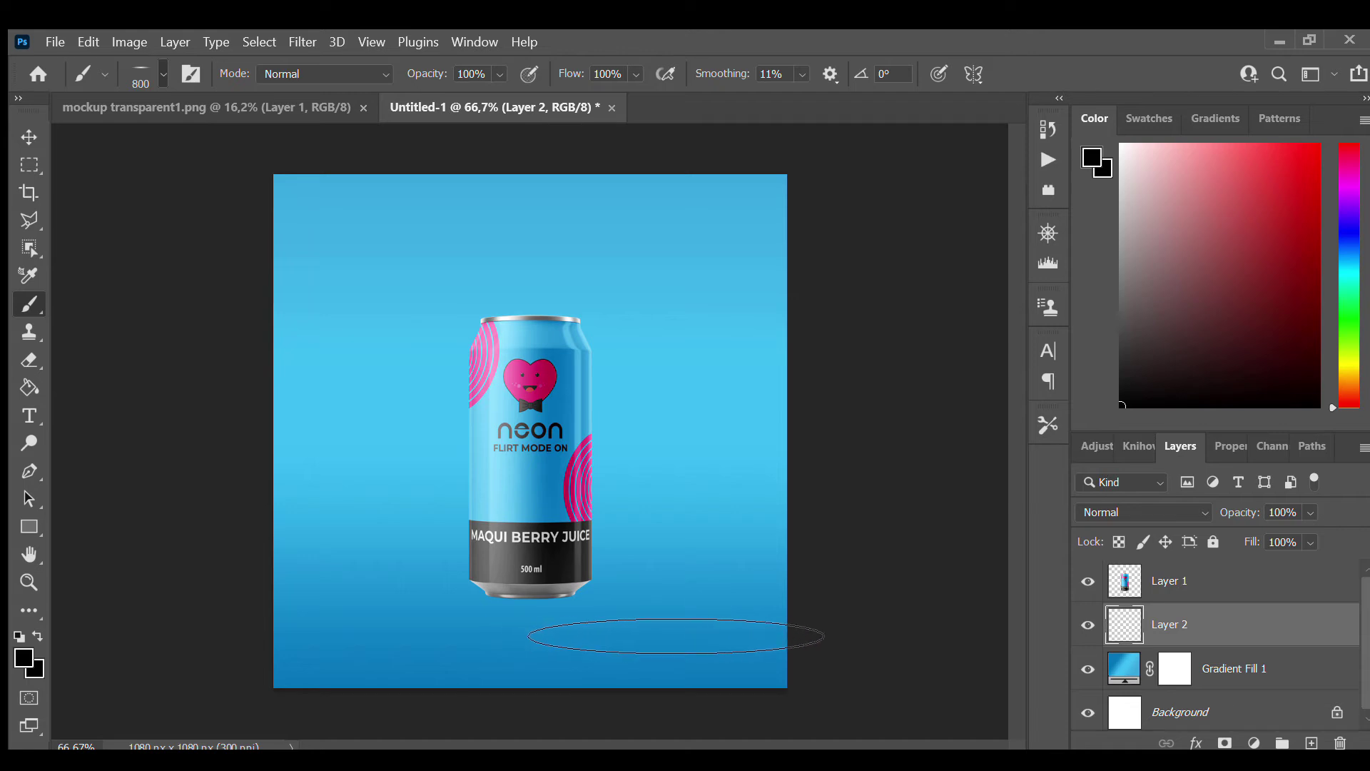
{"action": "left_click", "coordinate": [537, 621]}
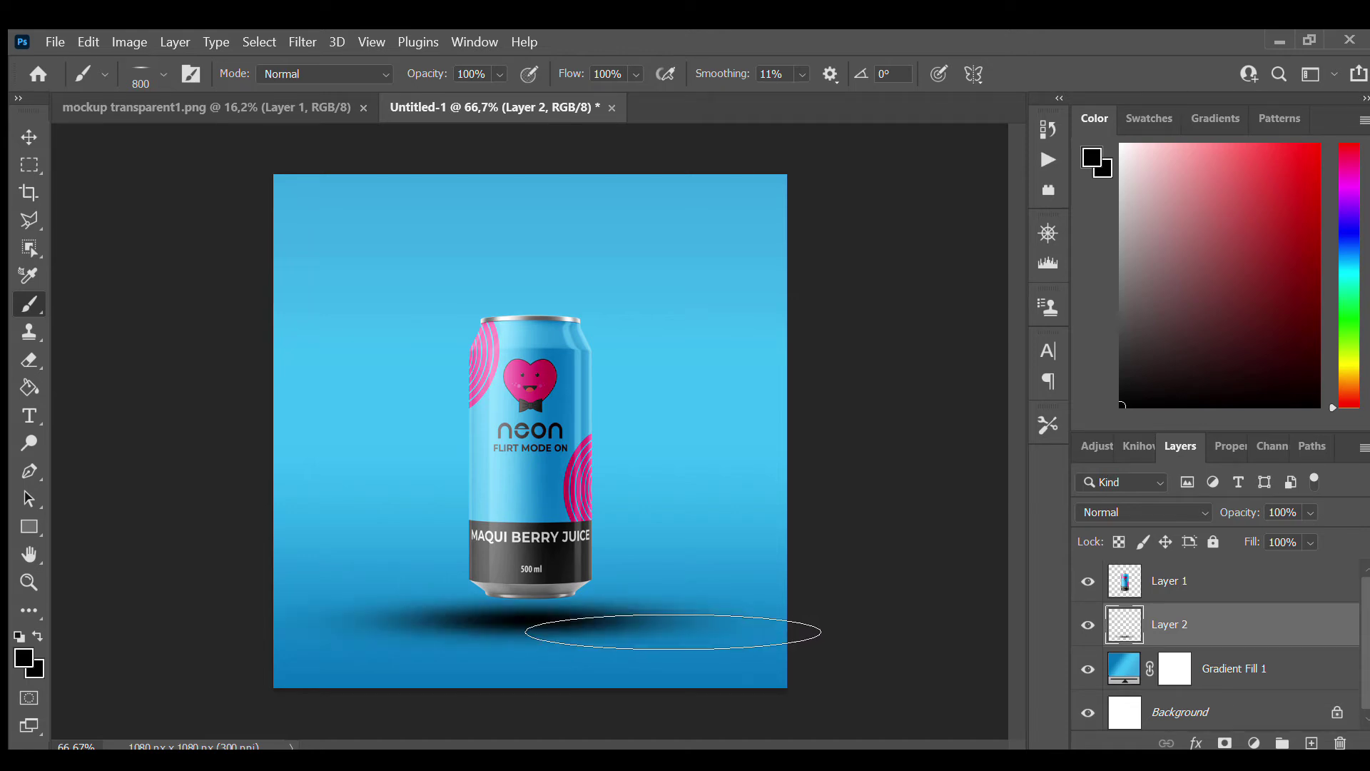
{"action": "left_click", "coordinate": [28, 136]}
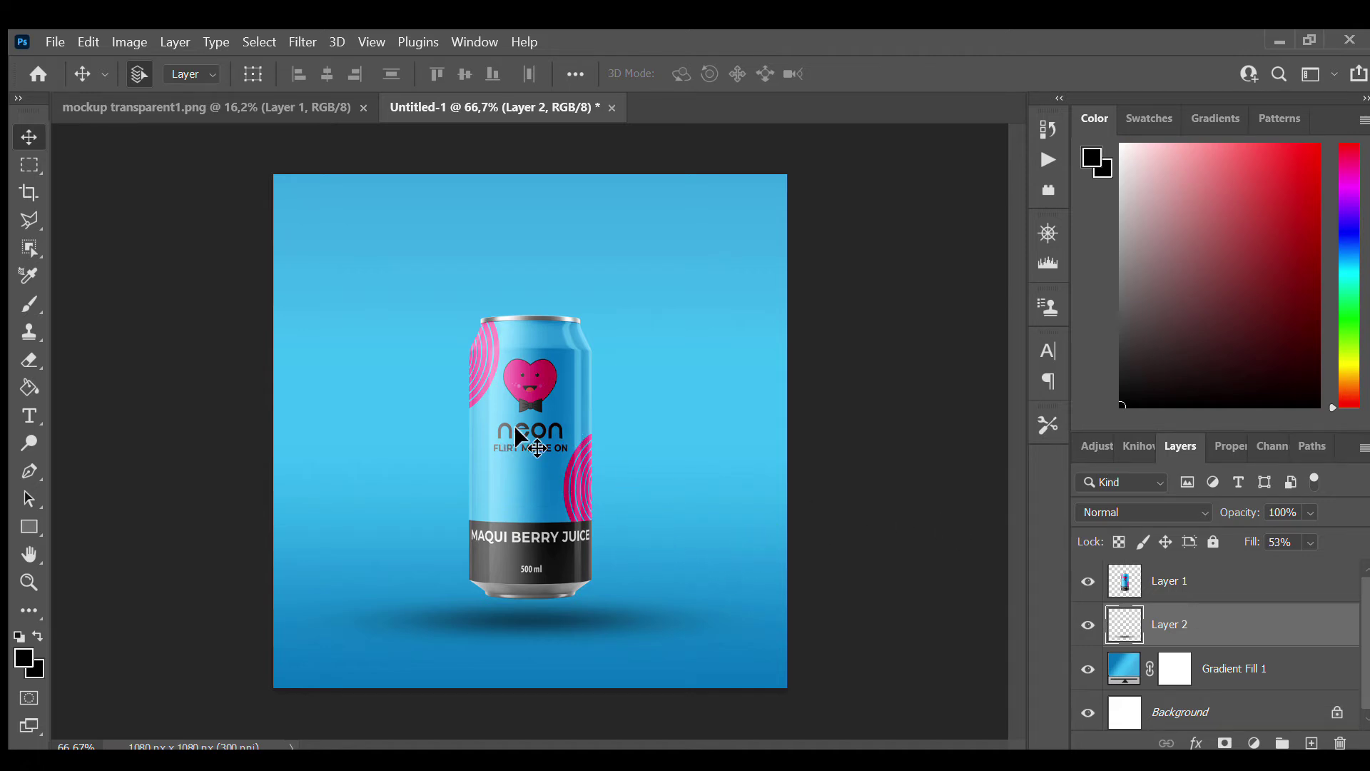
Draw an unfilled three-sided polygon triangle around the can.
{"action": "left_click", "coordinate": [29, 526]}
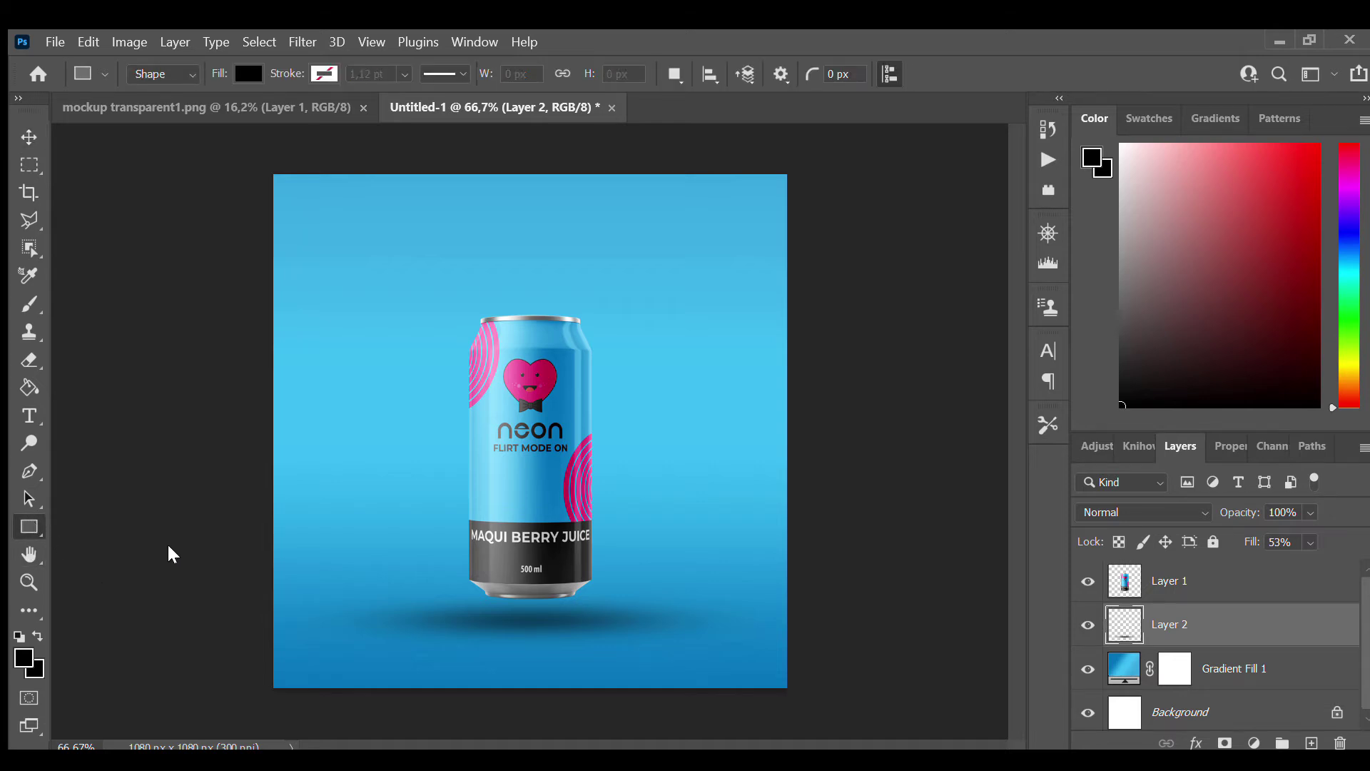
{"action": "key", "text": "shift+u"}
{"action": "key", "text": "shift+u"}
{"action": "key", "text": "shift+u"}
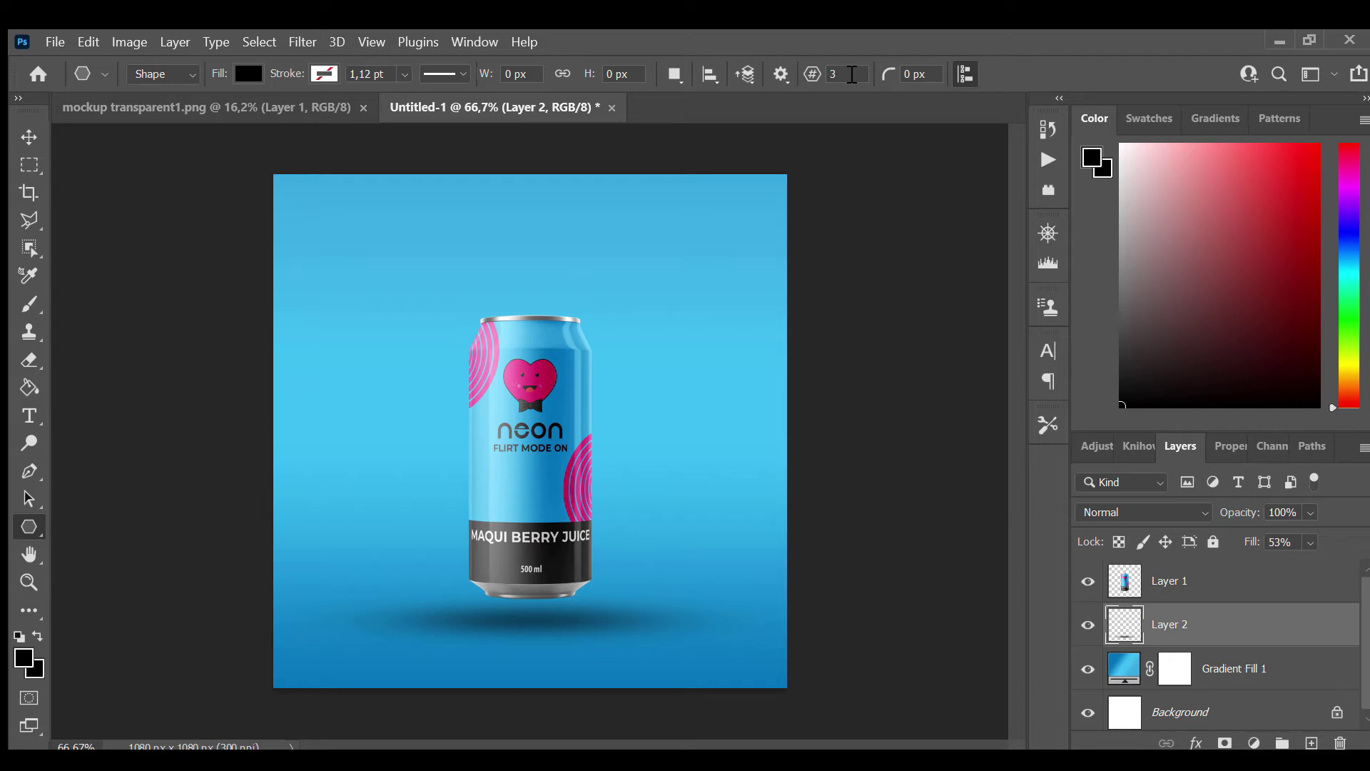
{"action": "left_click_drag", "start_coordinate": [436, 291], "coordinate": [755, 504]}
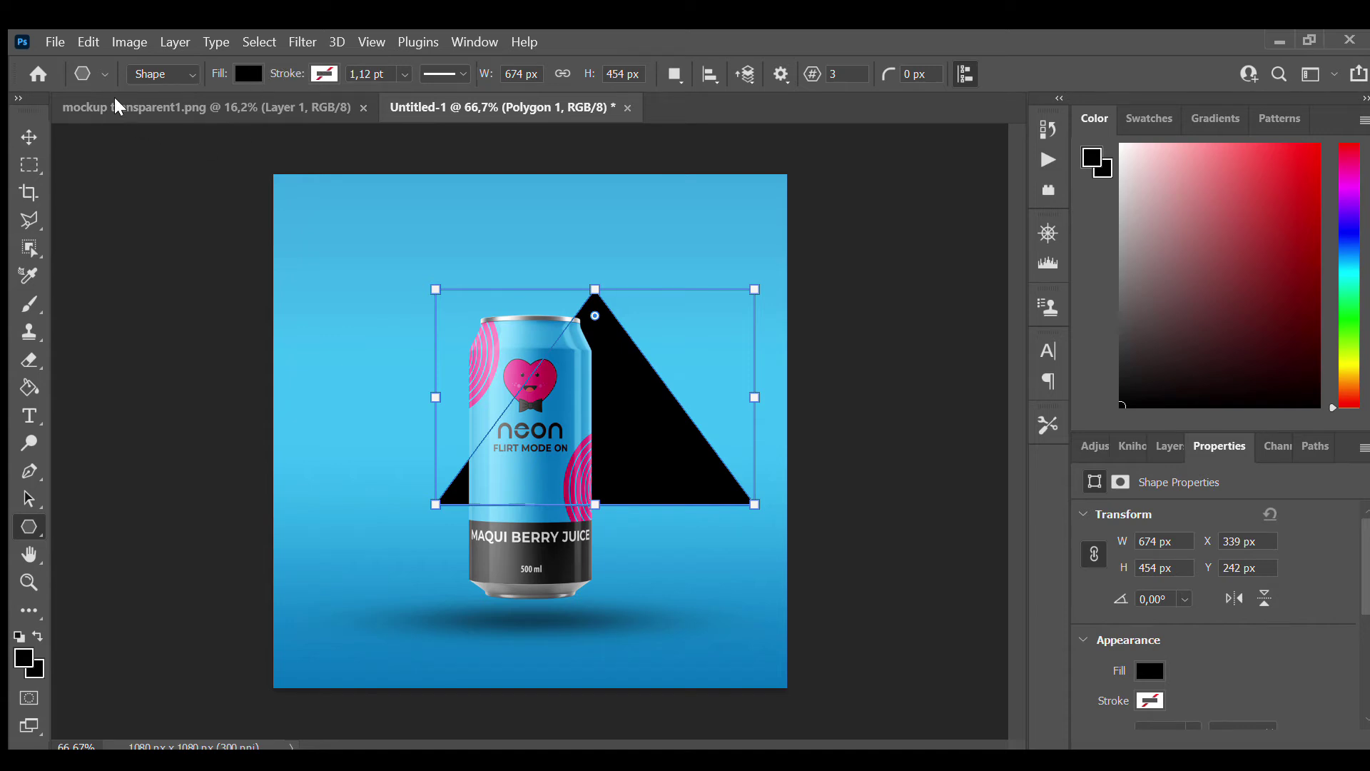
{"action": "left_click", "coordinate": [248, 73]}
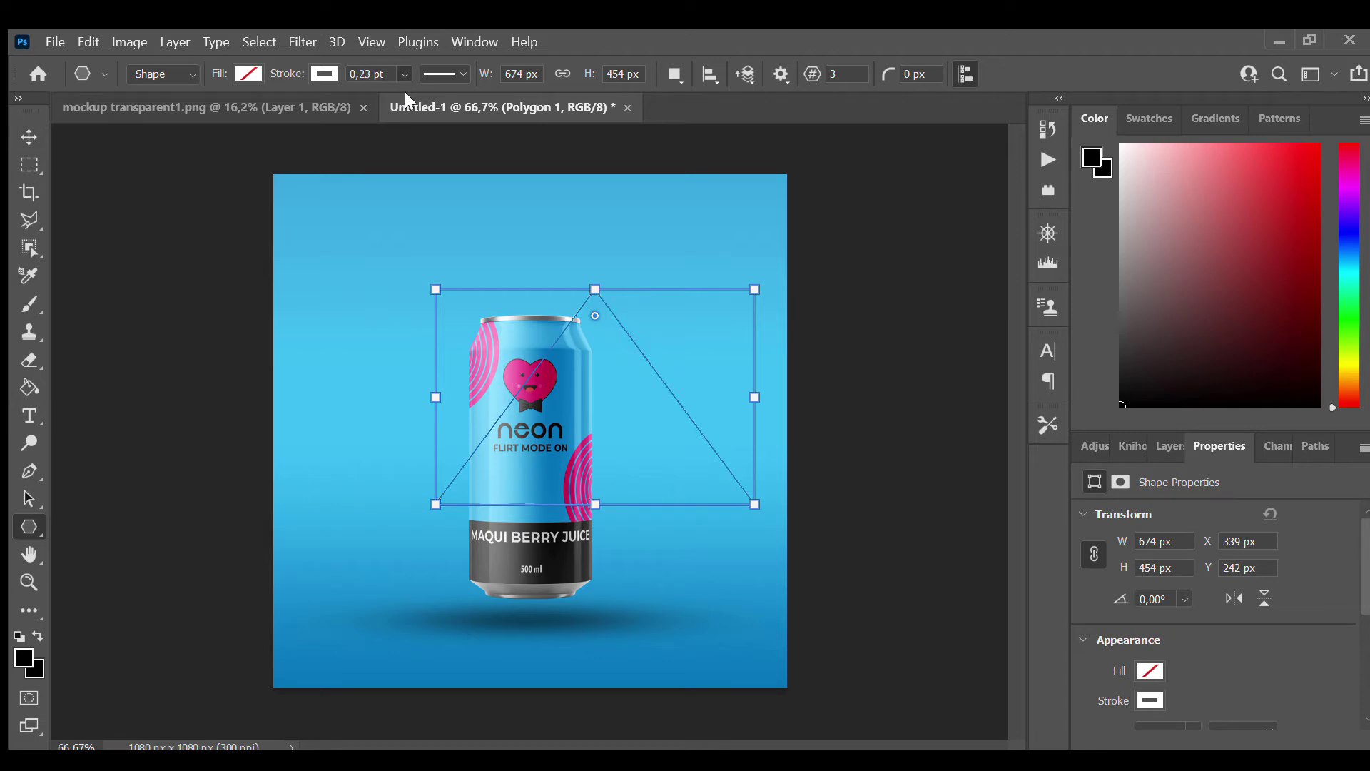
Set the triangle's white outline stroke width to 2,43 pt.
{"action": "type", "text": "2,43"}
{"action": "key", "text": "Return"}
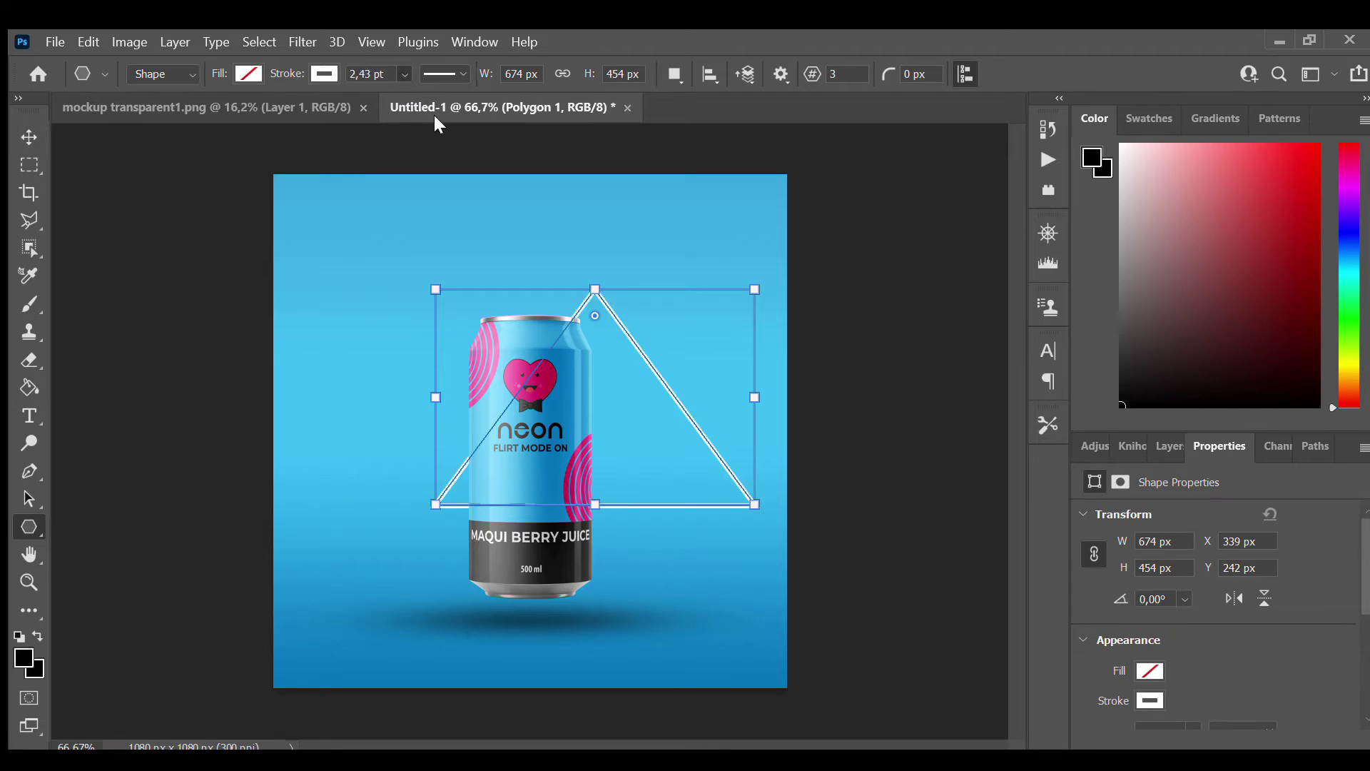
{"action": "left_click", "coordinate": [29, 136]}
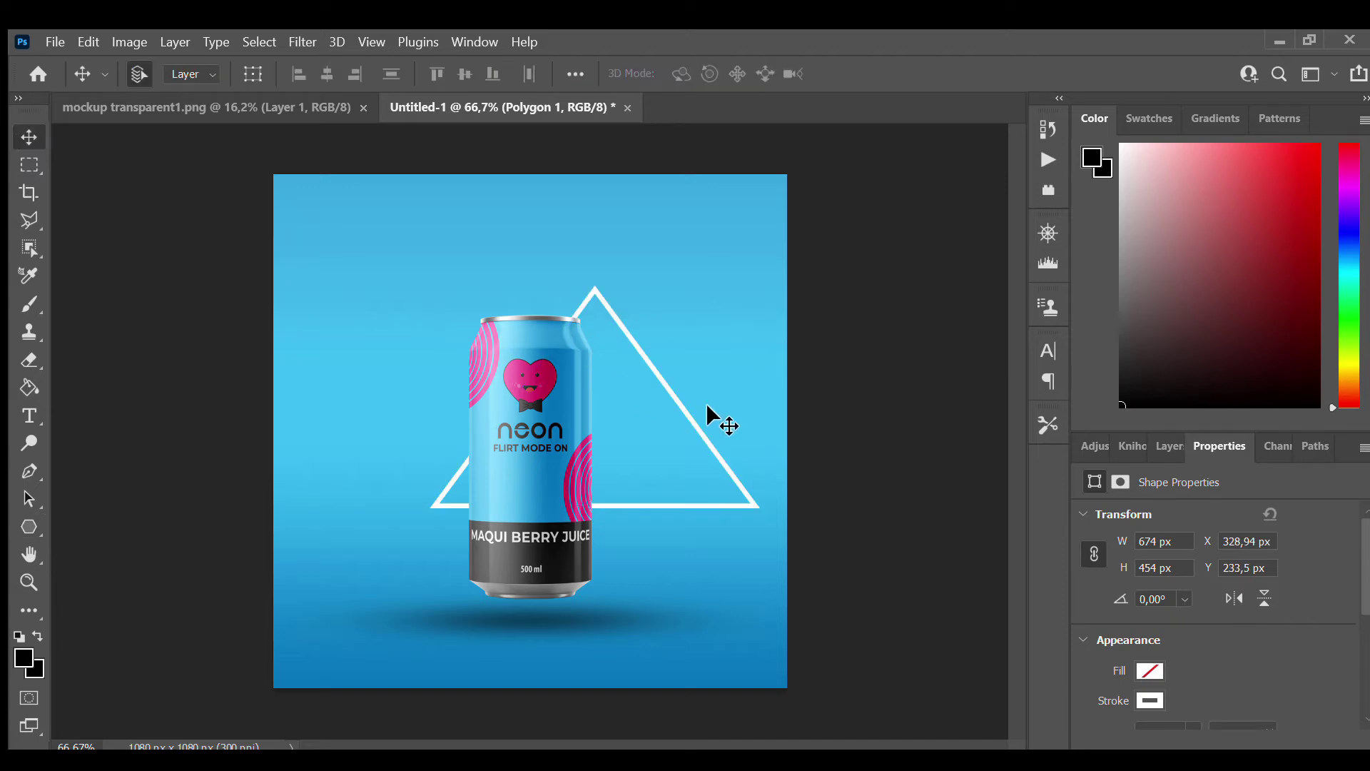
{"action": "left_click", "coordinate": [1159, 444]}
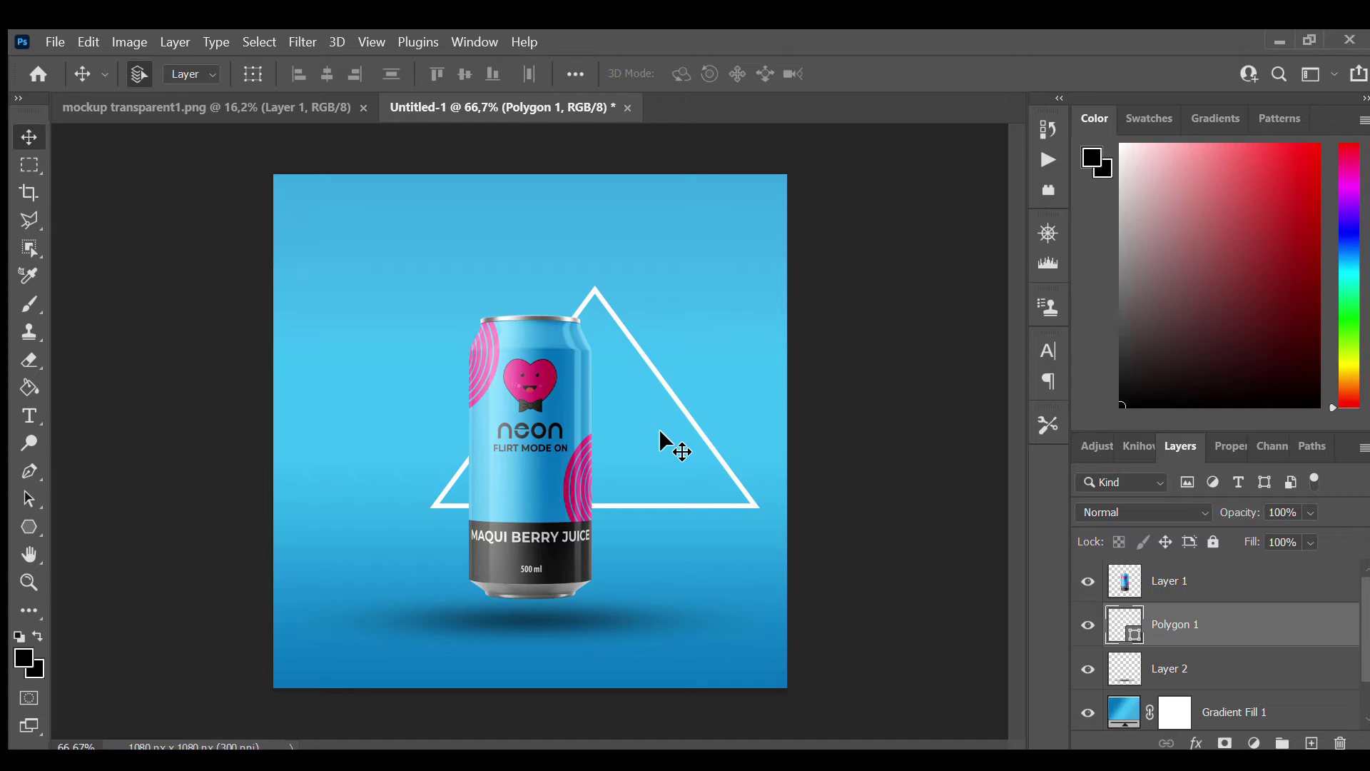
Move the triangle left and down, scale it to about 80% and rotate it about 19°.
{"action": "key", "text": "ctrl+t"}
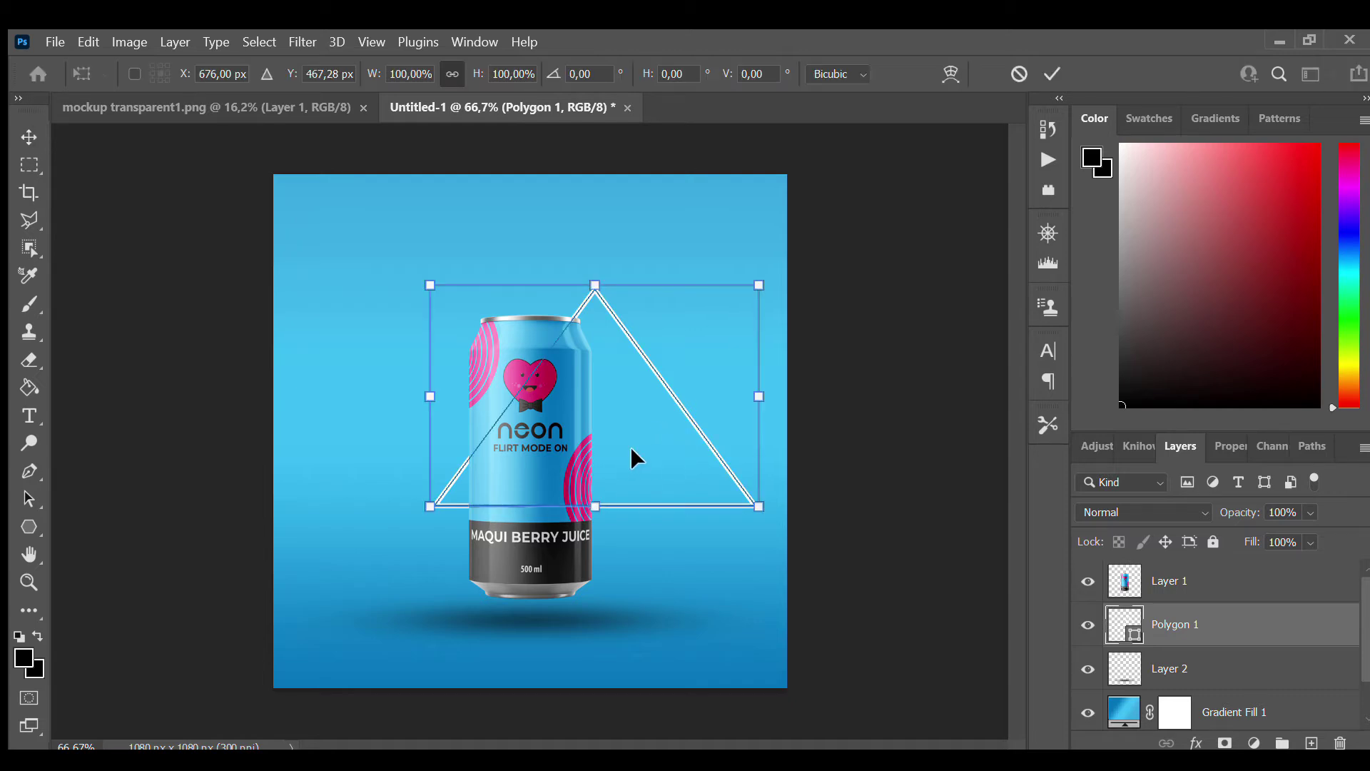
{"action": "left_click_drag", "start_coordinate": [630, 446], "coordinate": [563, 465]}
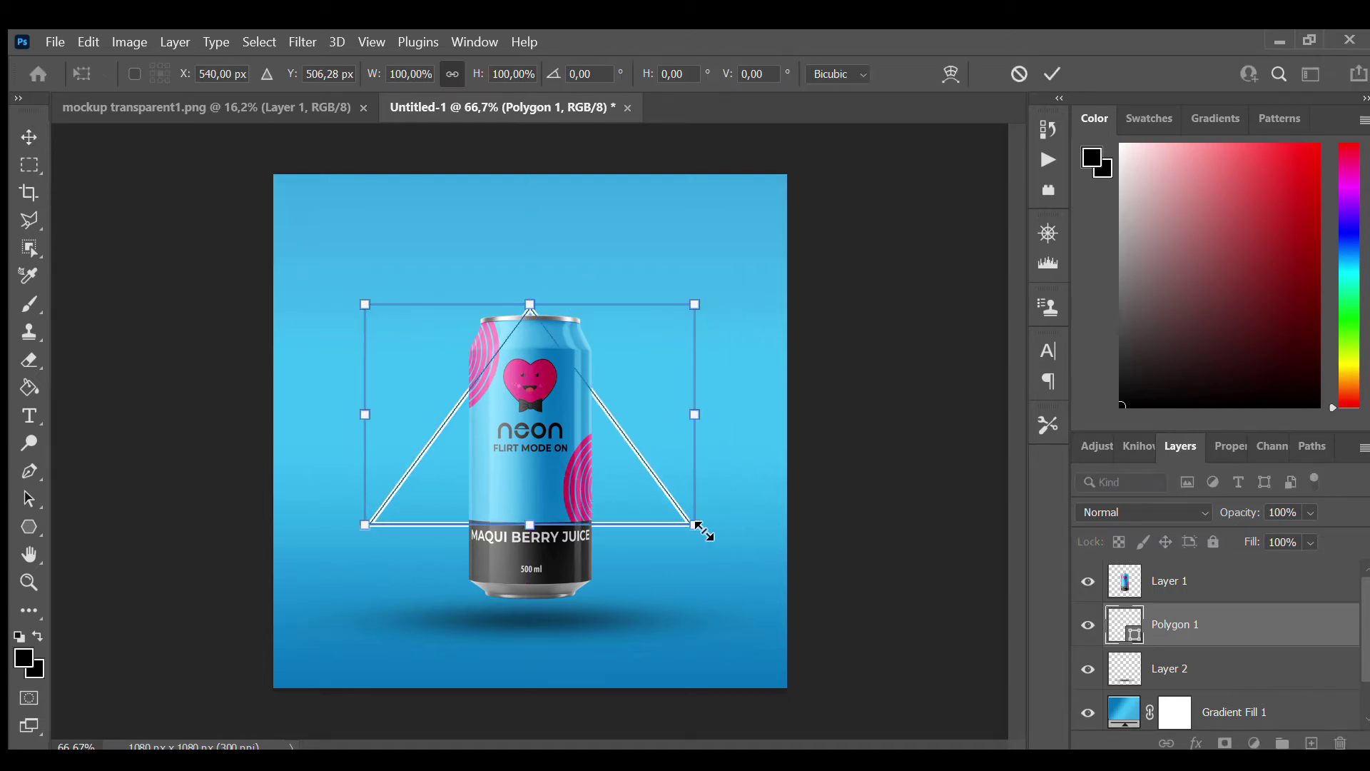
{"action": "mouse_move", "coordinate": [699, 526]}
{"action": "left_mouse_down"}
{"action": "mouse_move", "coordinate": [629, 484]}
{"action": "mouse_move", "coordinate": [655, 498]}
{"action": "mouse_move", "coordinate": [706, 458]}
{"action": "mouse_move", "coordinate": [721, 471]}
{"action": "mouse_move", "coordinate": [709, 522]}
{"action": "left_mouse_up"}
{"action": "left_click_drag", "start_coordinate": [773, 480], "coordinate": [774, 528]}
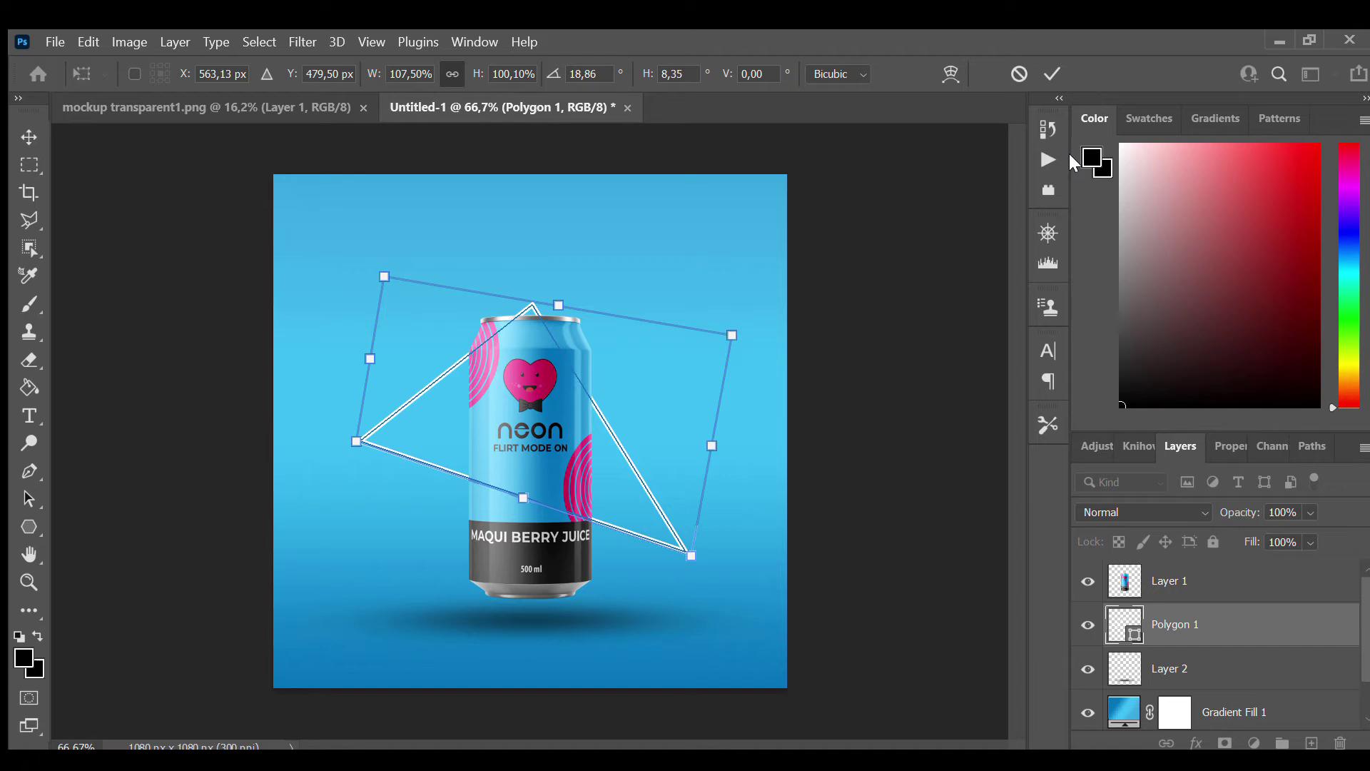
{"action": "left_click", "coordinate": [1054, 74]}
{"action": "scroll", "coordinate": [511, 365], "scroll_direction": "up", "scroll_amount": 3}
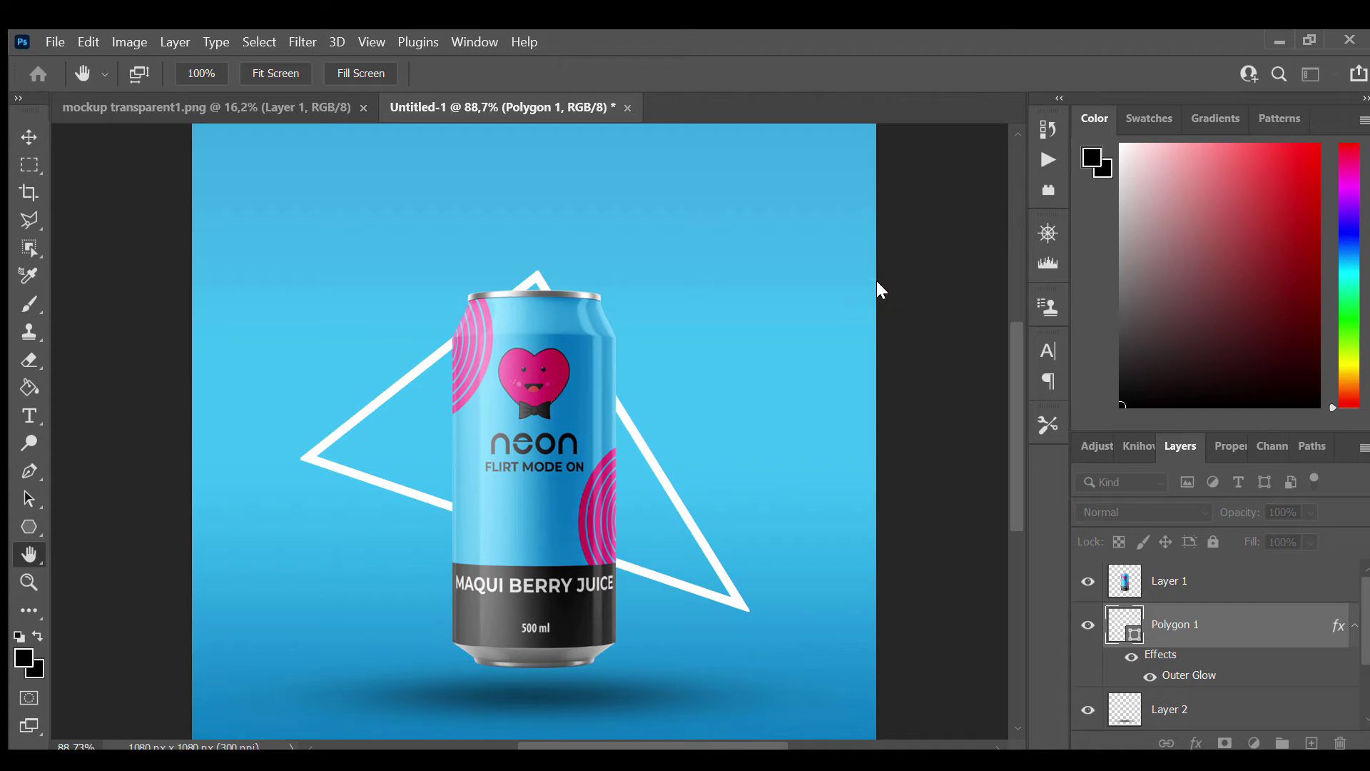
Give Polygon 1 a cyan Outer Glow and thin its outline to 1,78 pt.
{"action": "key", "text": "i"}
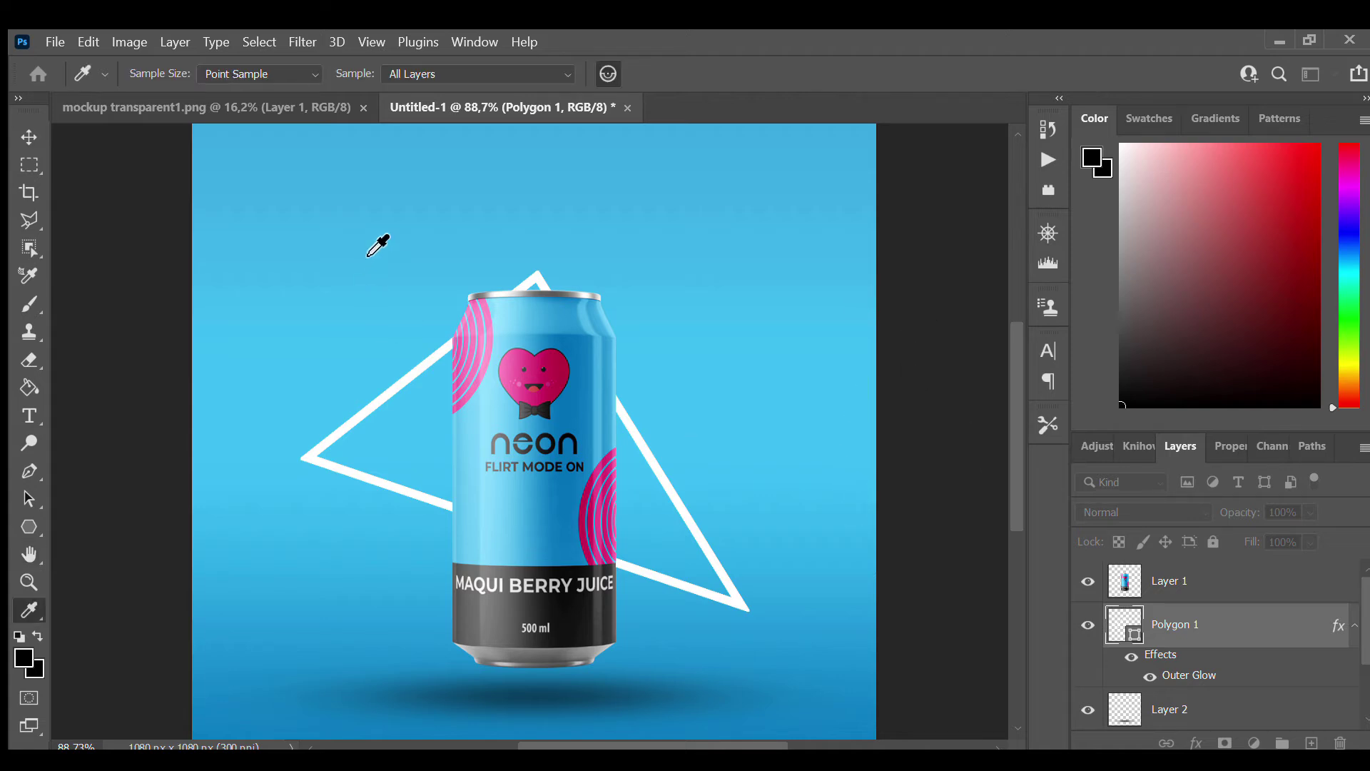
{"action": "key", "text": "h"}
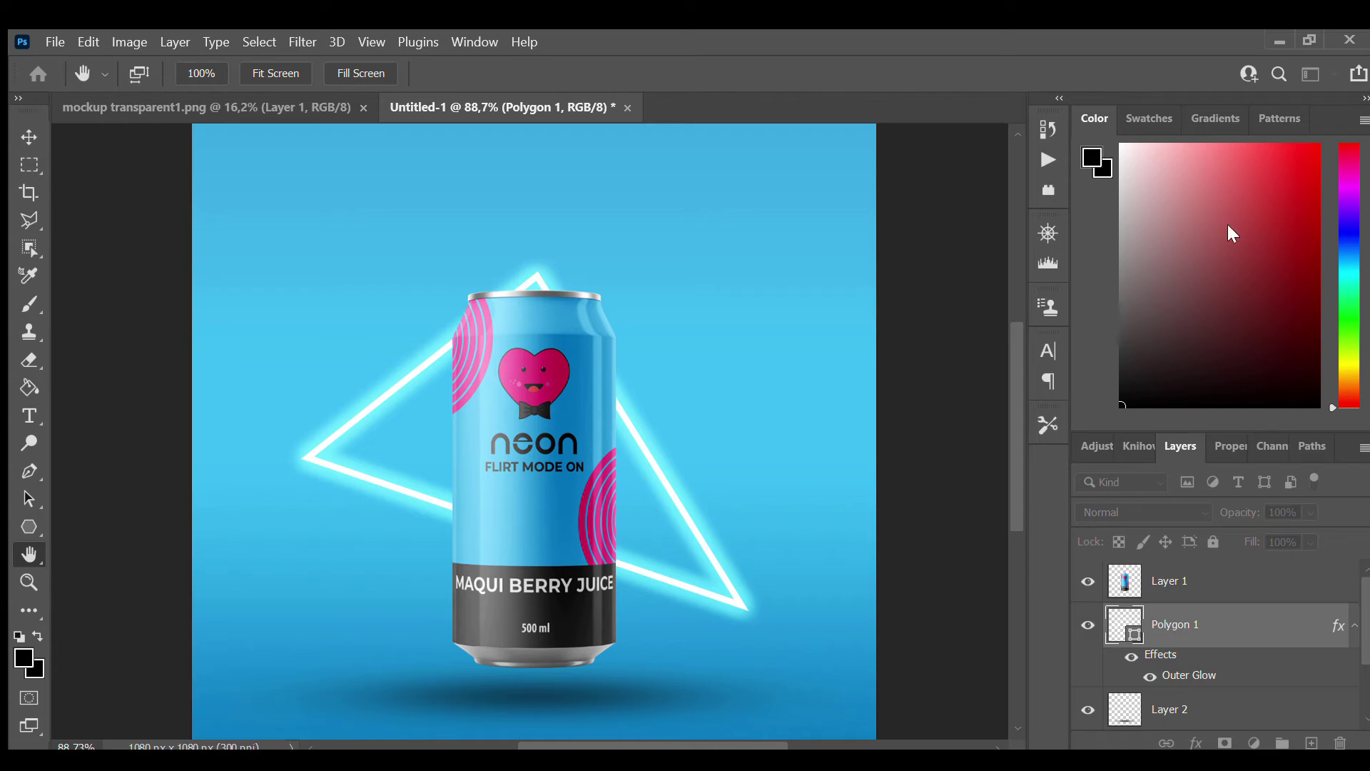
{"action": "key", "text": "v"}
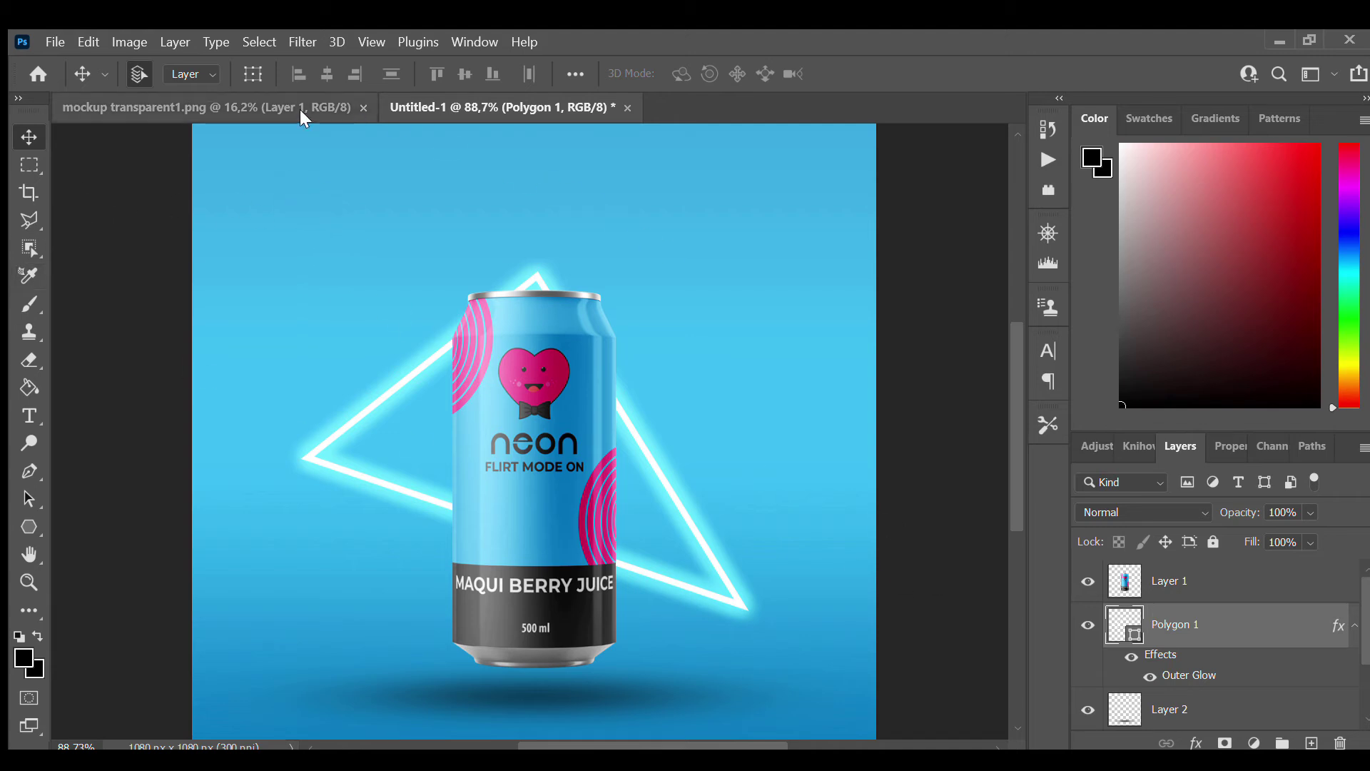
{"action": "left_click", "coordinate": [30, 527]}
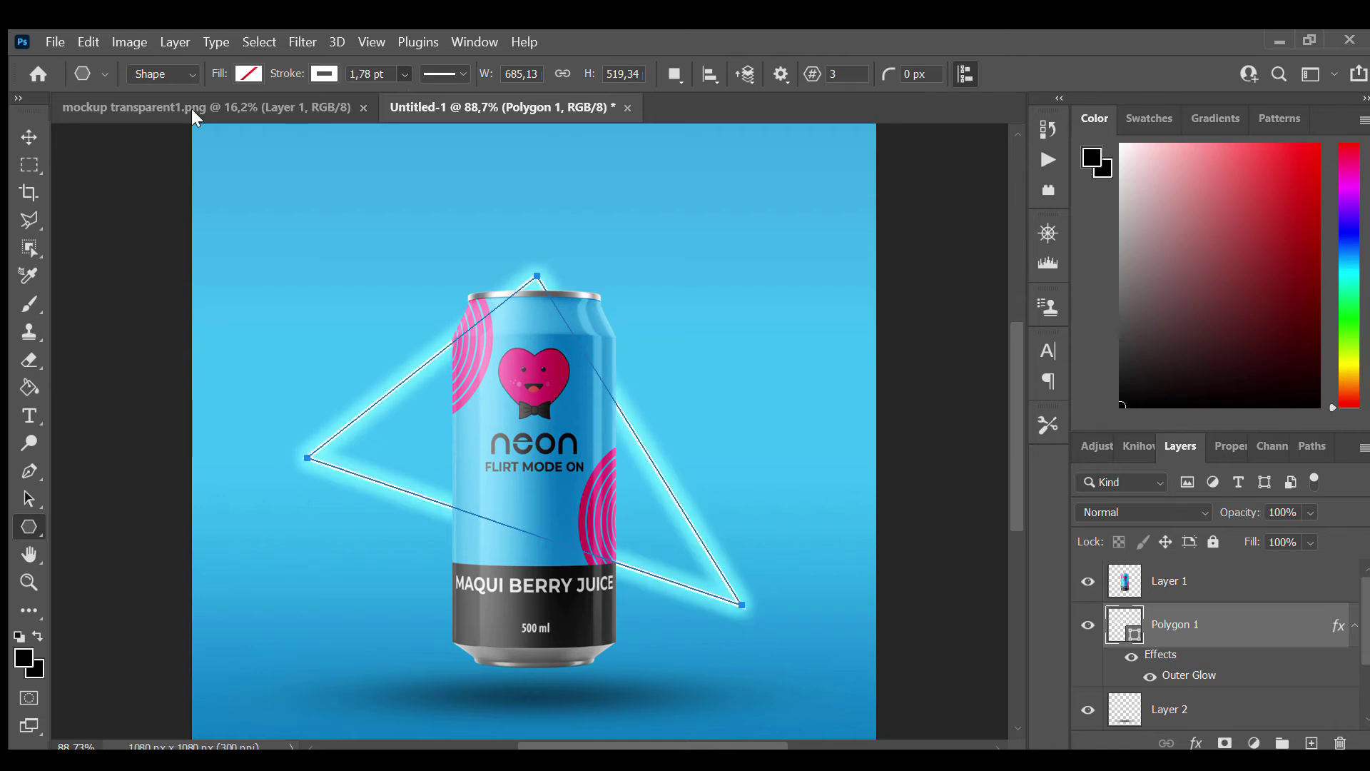
{"action": "left_click", "coordinate": [26, 137]}
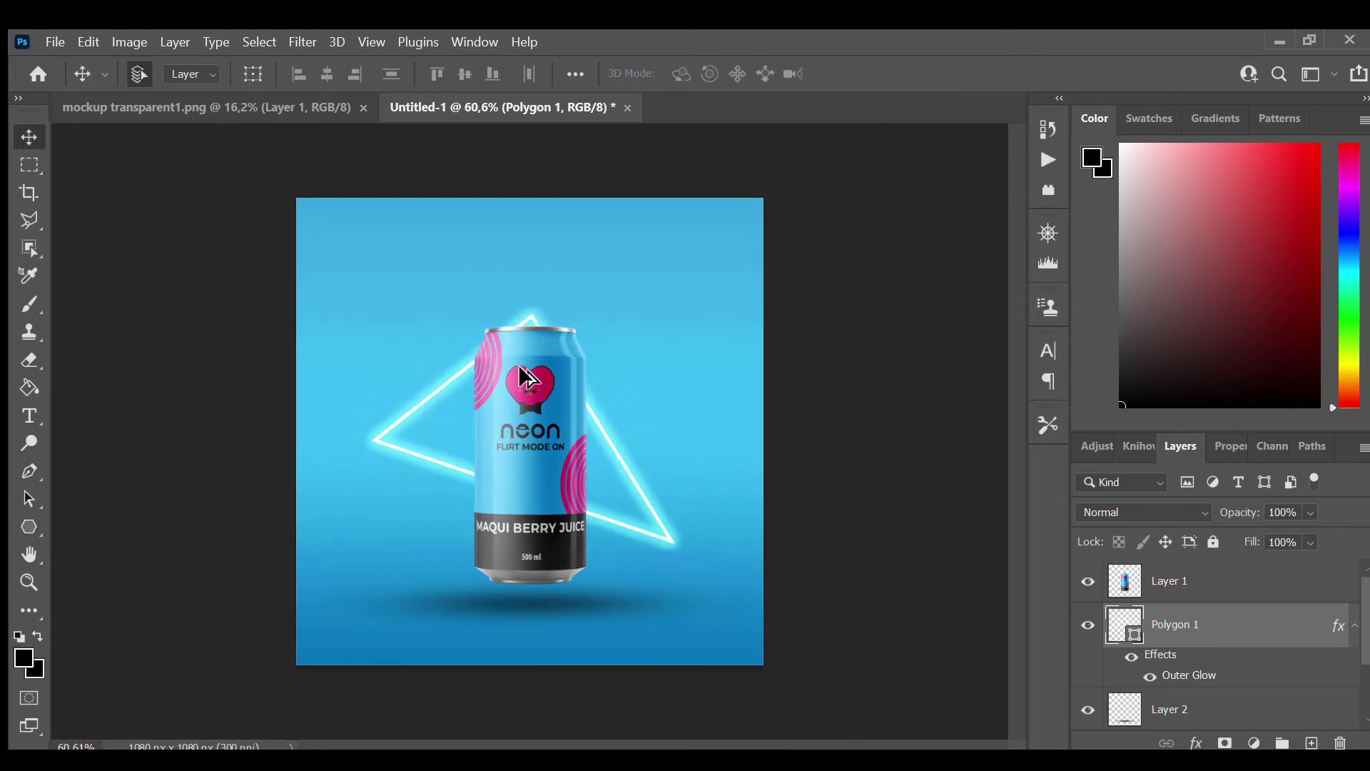
{"action": "key", "text": "ctrl+minus"}
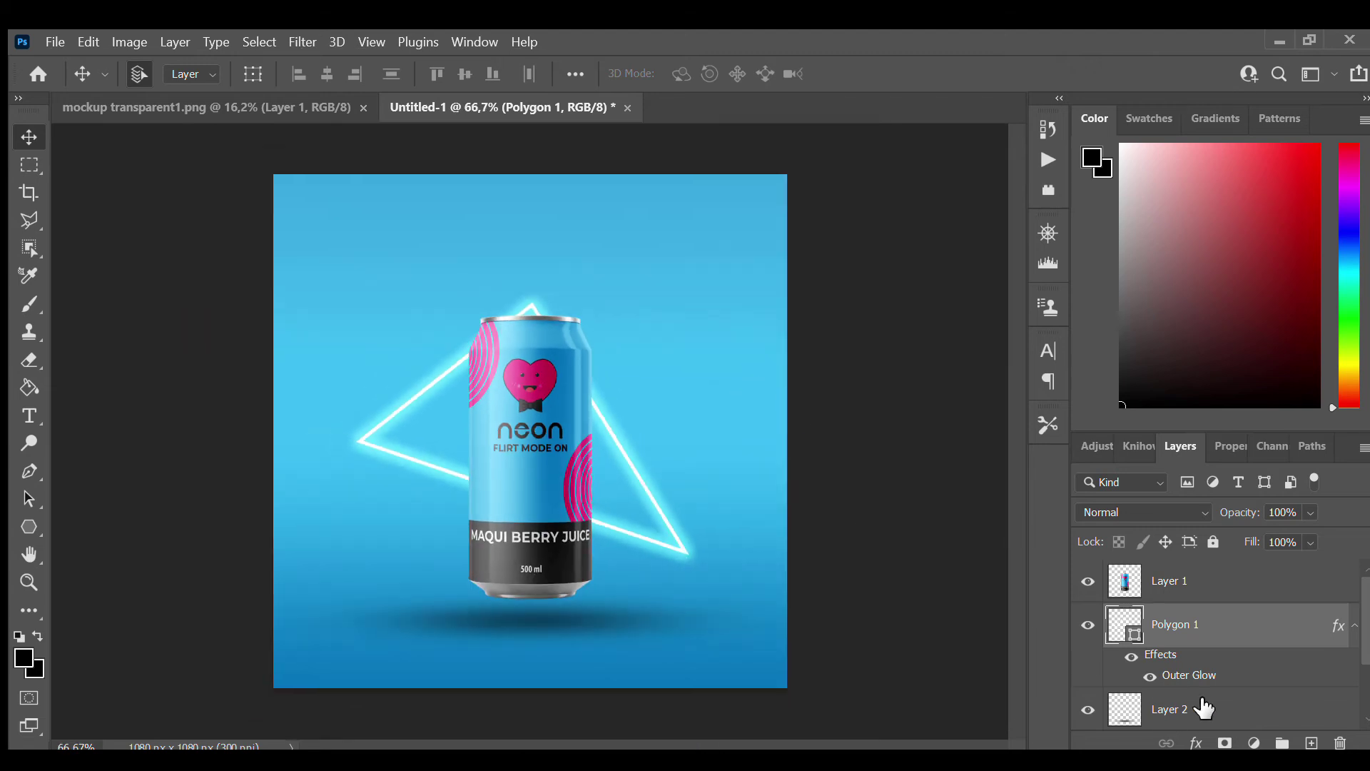
Resample darker blues for the Gradient Fill 1 colour stops.
{"action": "scroll", "coordinate": [1201, 706], "scroll_direction": "down", "scroll_amount": 2}
{"action": "double_click", "coordinate": [1134, 669]}
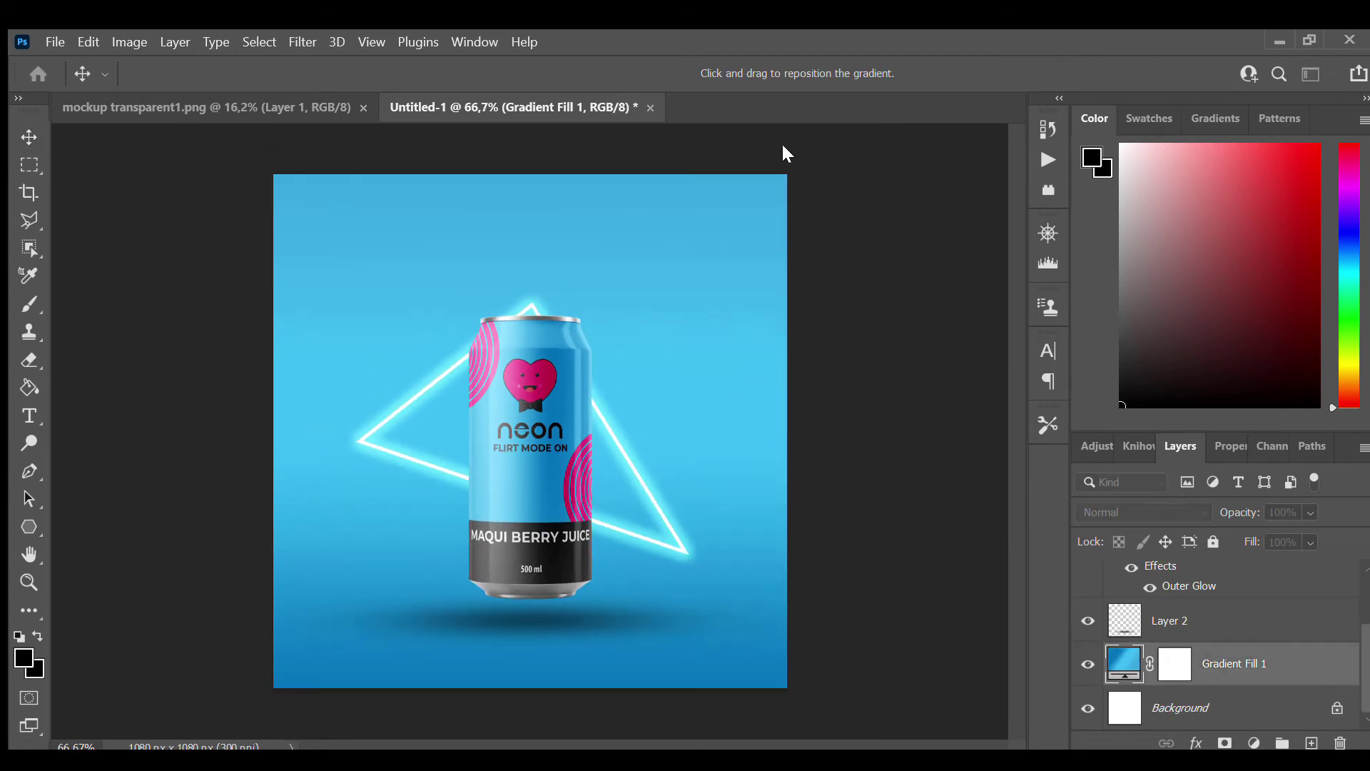
{"action": "key", "text": "i"}
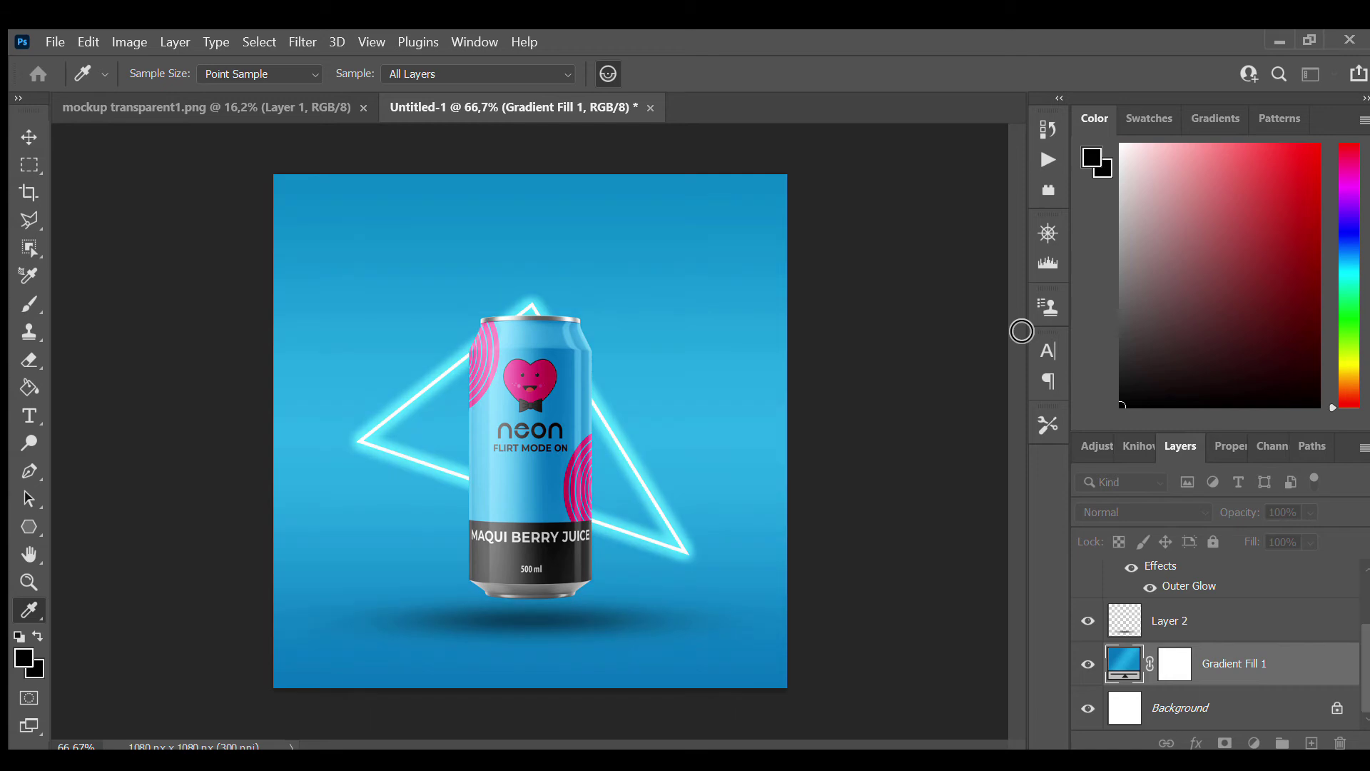
{"action": "key", "text": "g"}
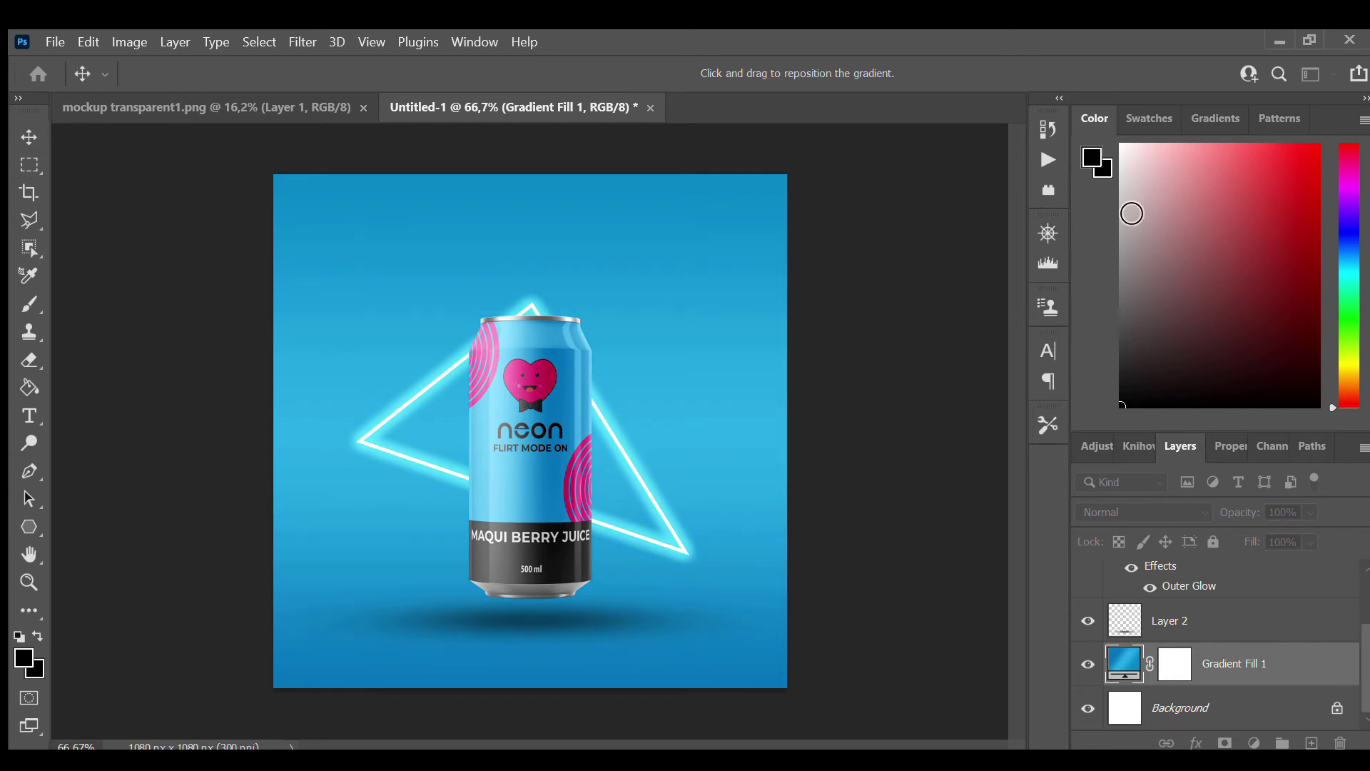
{"action": "key", "text": "v"}
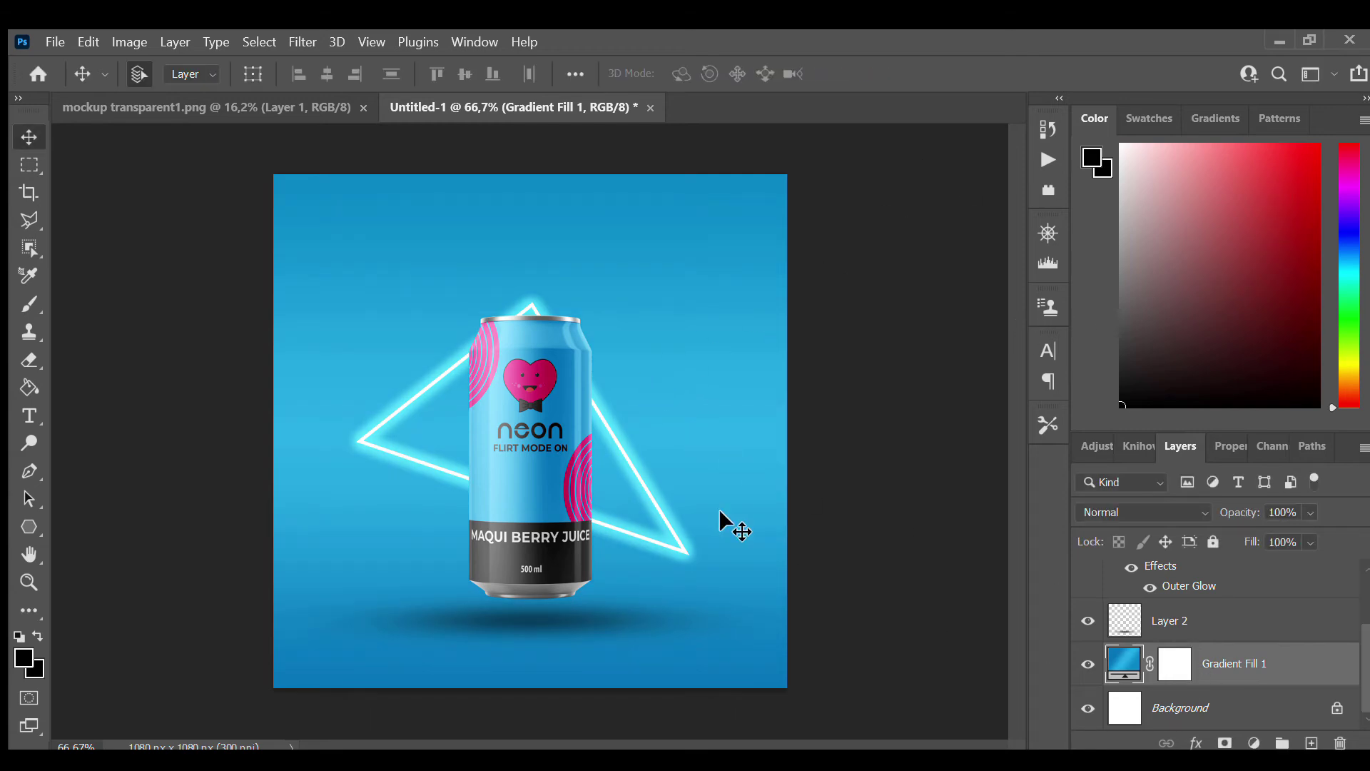
{"action": "scroll", "coordinate": [538, 456], "scroll_direction": "up", "scroll_amount": 3}
{"action": "scroll", "coordinate": [543, 463], "scroll_direction": "down", "scroll_amount": 1}
{"action": "scroll", "coordinate": [547, 469], "scroll_direction": "down", "scroll_amount": 1}
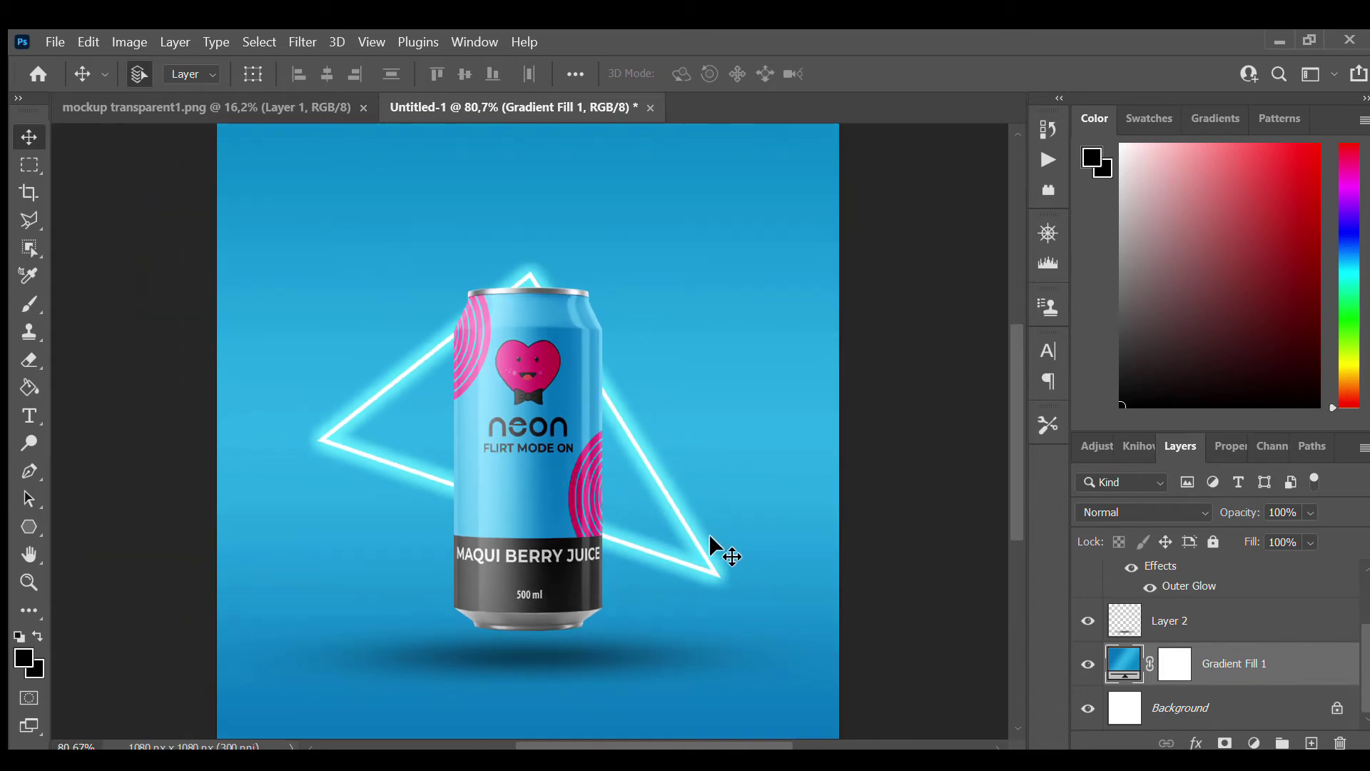
Rotate the can on Layer 1 about 11° clockwise so it leans right.
{"action": "left_click", "coordinate": [566, 425]}
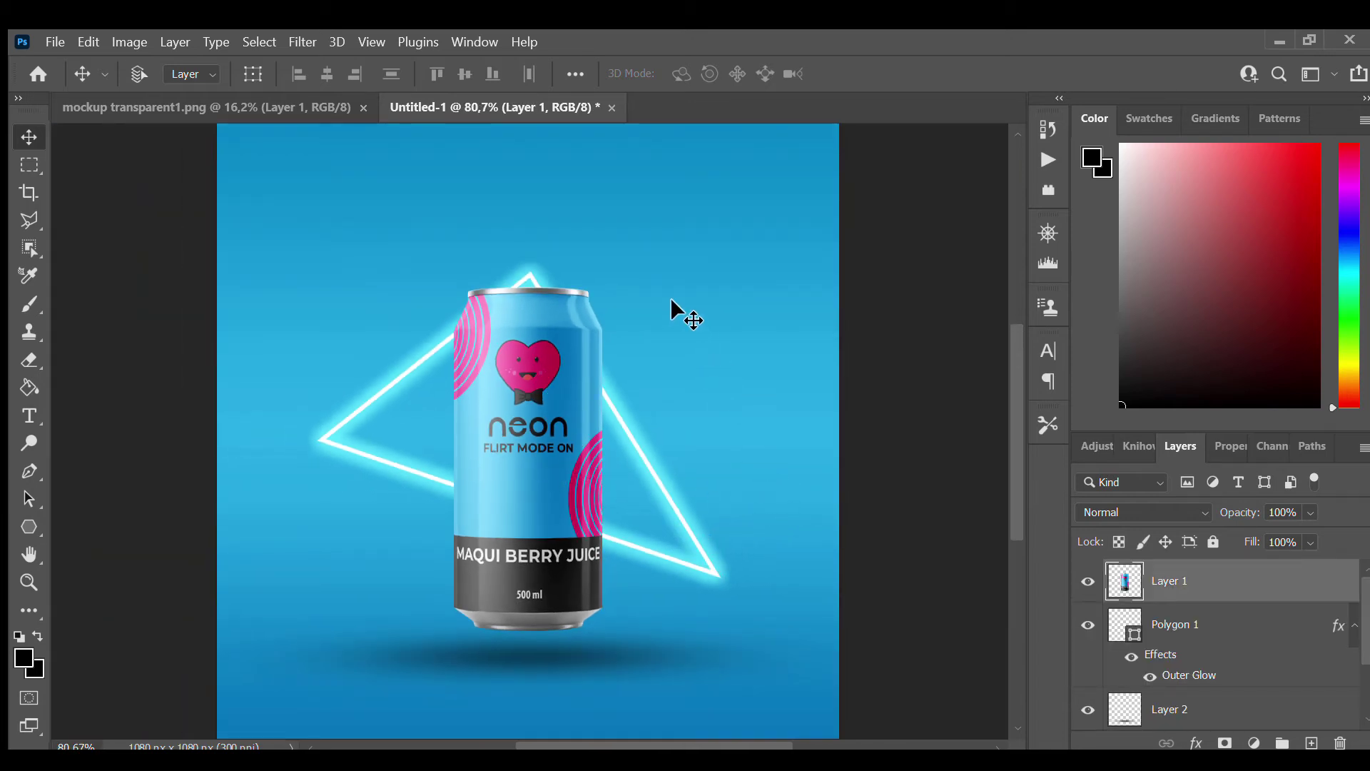
{"action": "key", "text": "ctrl+t"}
{"action": "left_click_drag", "start_coordinate": [653, 262], "coordinate": [668, 311]}
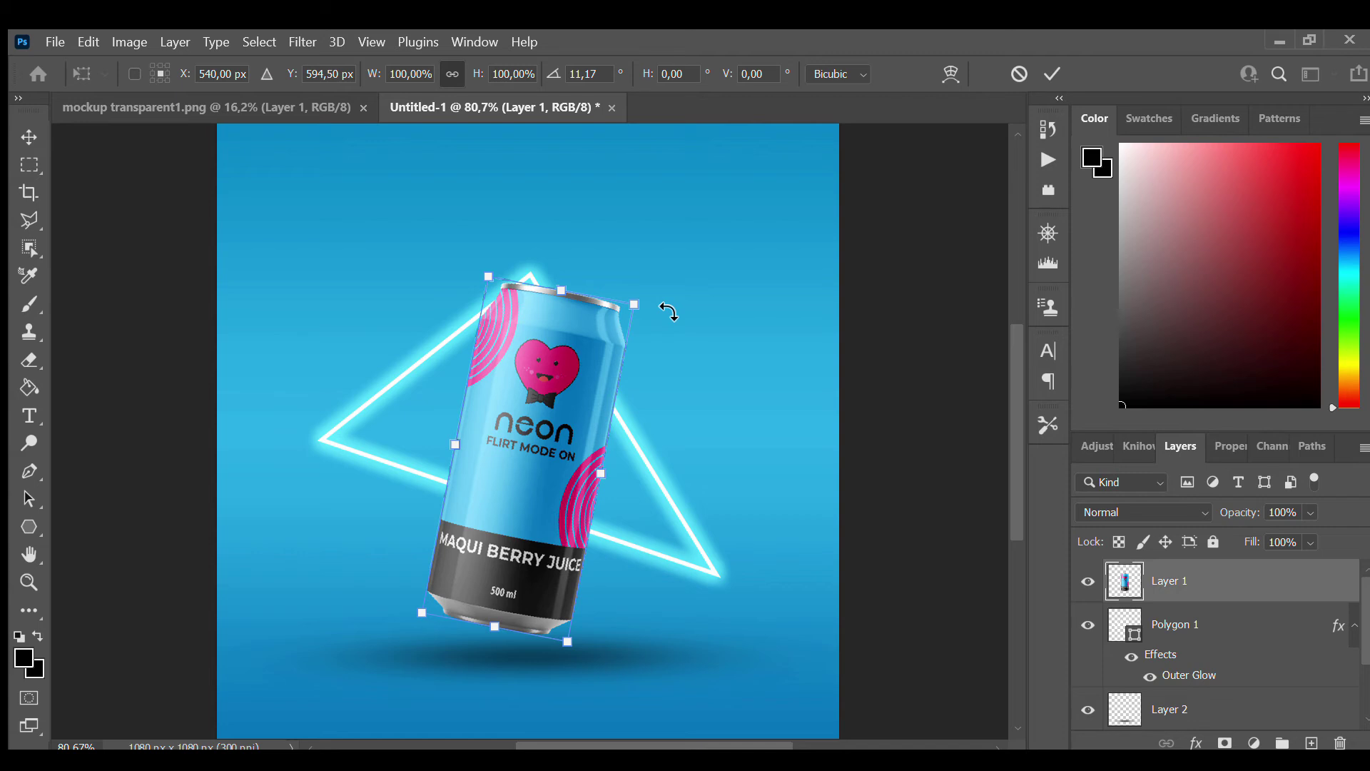
{"action": "left_click", "coordinate": [1049, 73]}
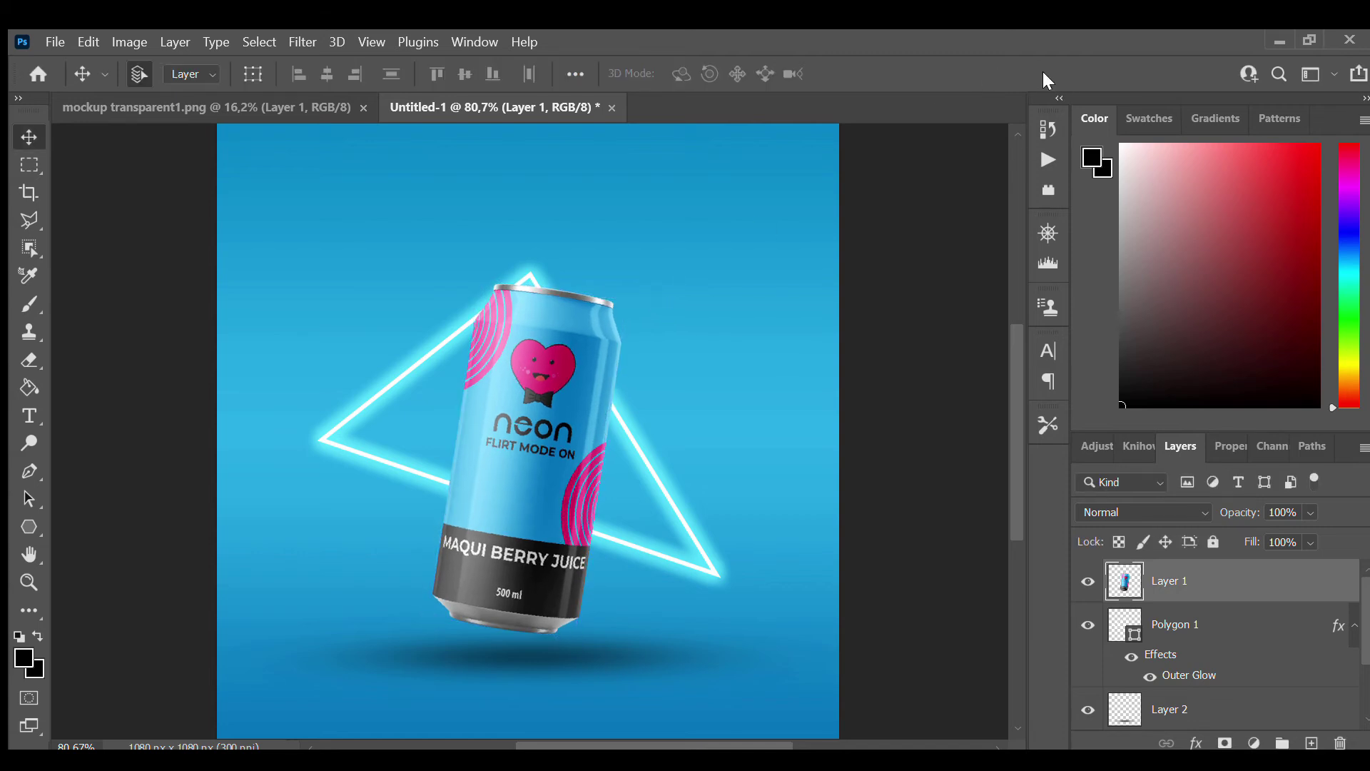
{"action": "scroll", "coordinate": [578, 507], "scroll_direction": "up", "scroll_amount": 3}
{"action": "scroll", "coordinate": [690, 500], "scroll_direction": "down", "scroll_amount": 2}
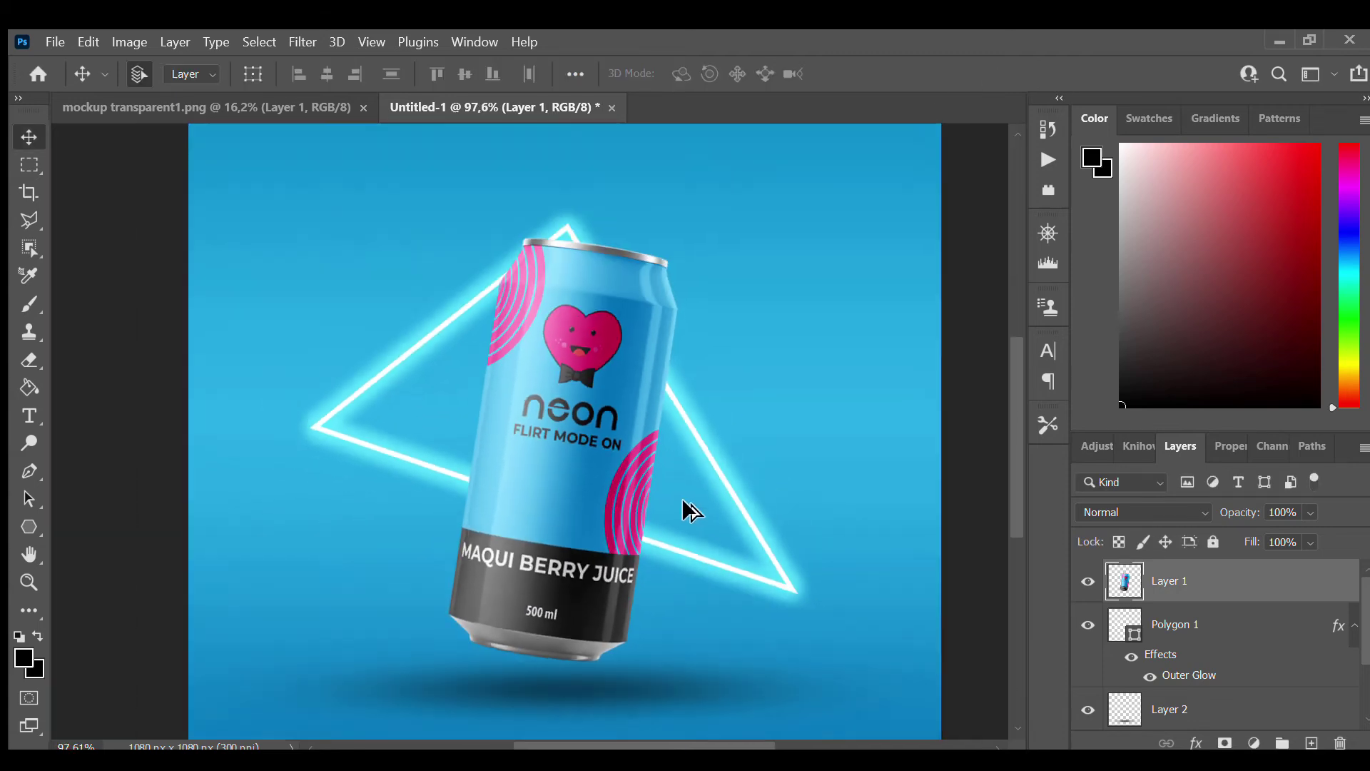
{"action": "scroll", "coordinate": [689, 501], "scroll_direction": "down", "scroll_amount": 1}
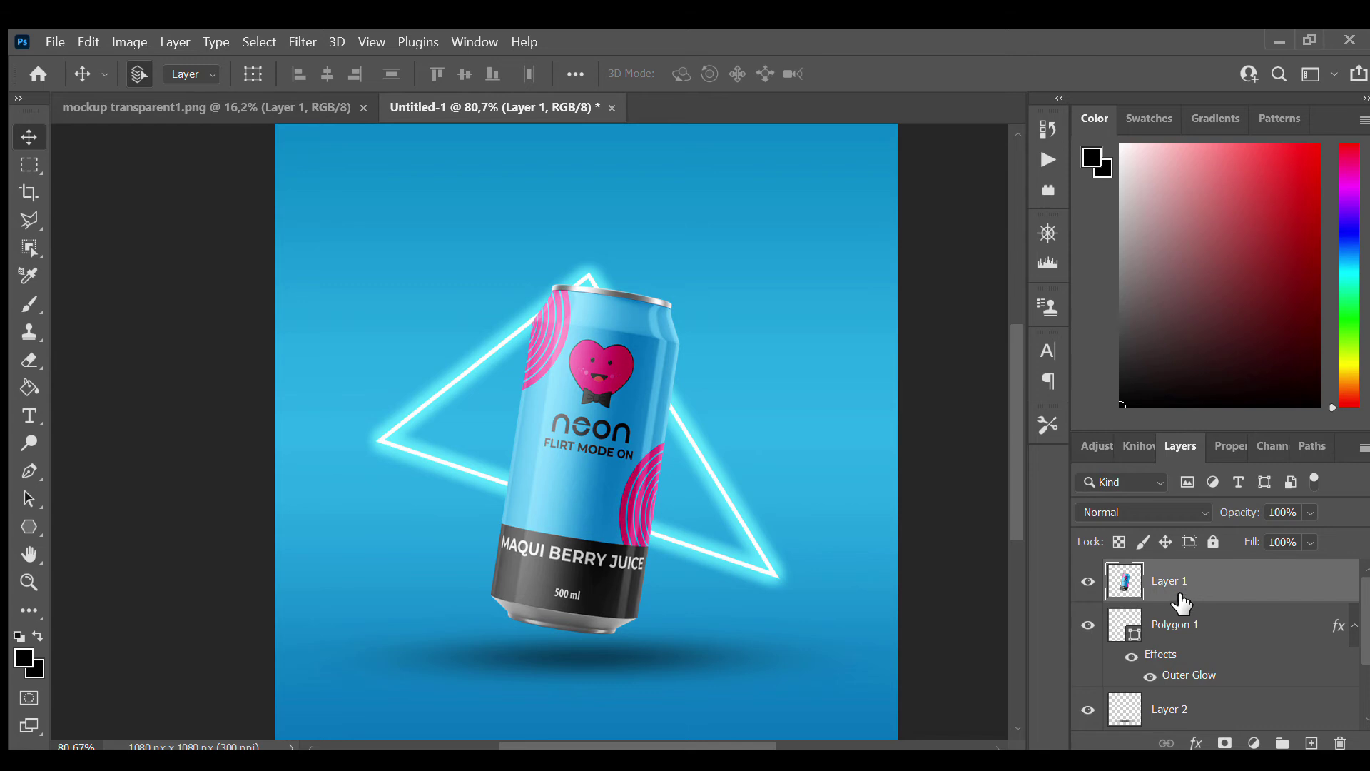
Duplicate the can layer as Layer 1 copy.
{"action": "left_click", "coordinate": [1188, 632]}
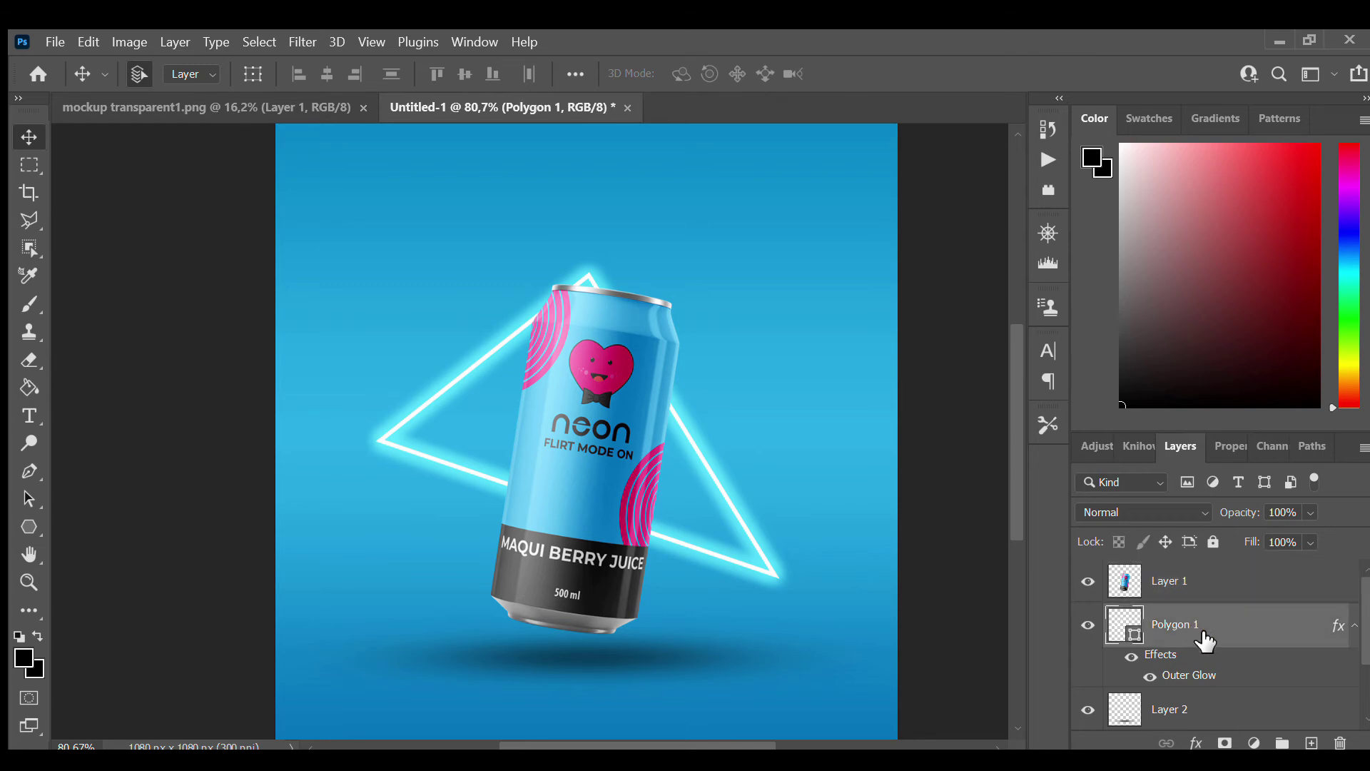
{"action": "left_click", "coordinate": [1176, 576]}
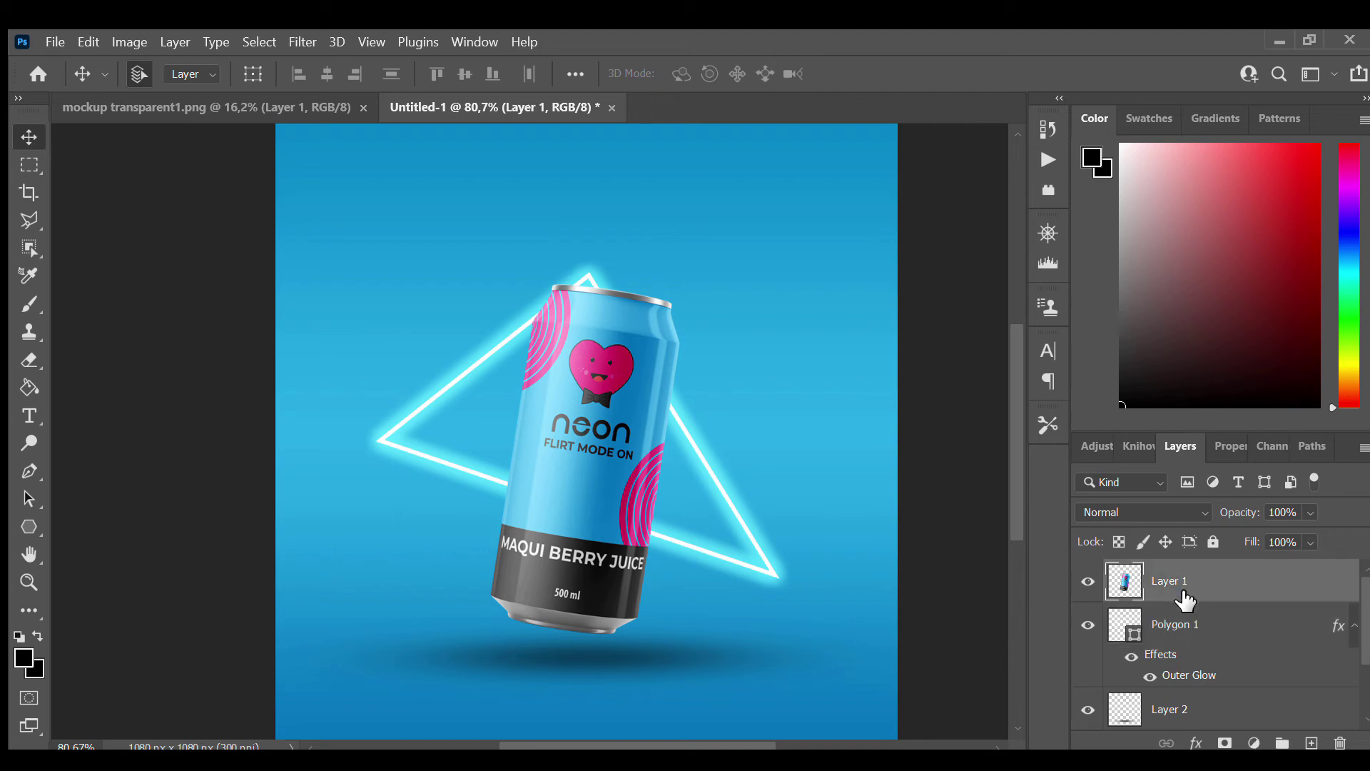
{"action": "key", "text": "ctrl+j"}
Move the can copy beneath the glowing triangle and add a mask to the original can layer.
{"action": "left_click_drag", "start_coordinate": [1191, 586], "coordinate": [1191, 651]}
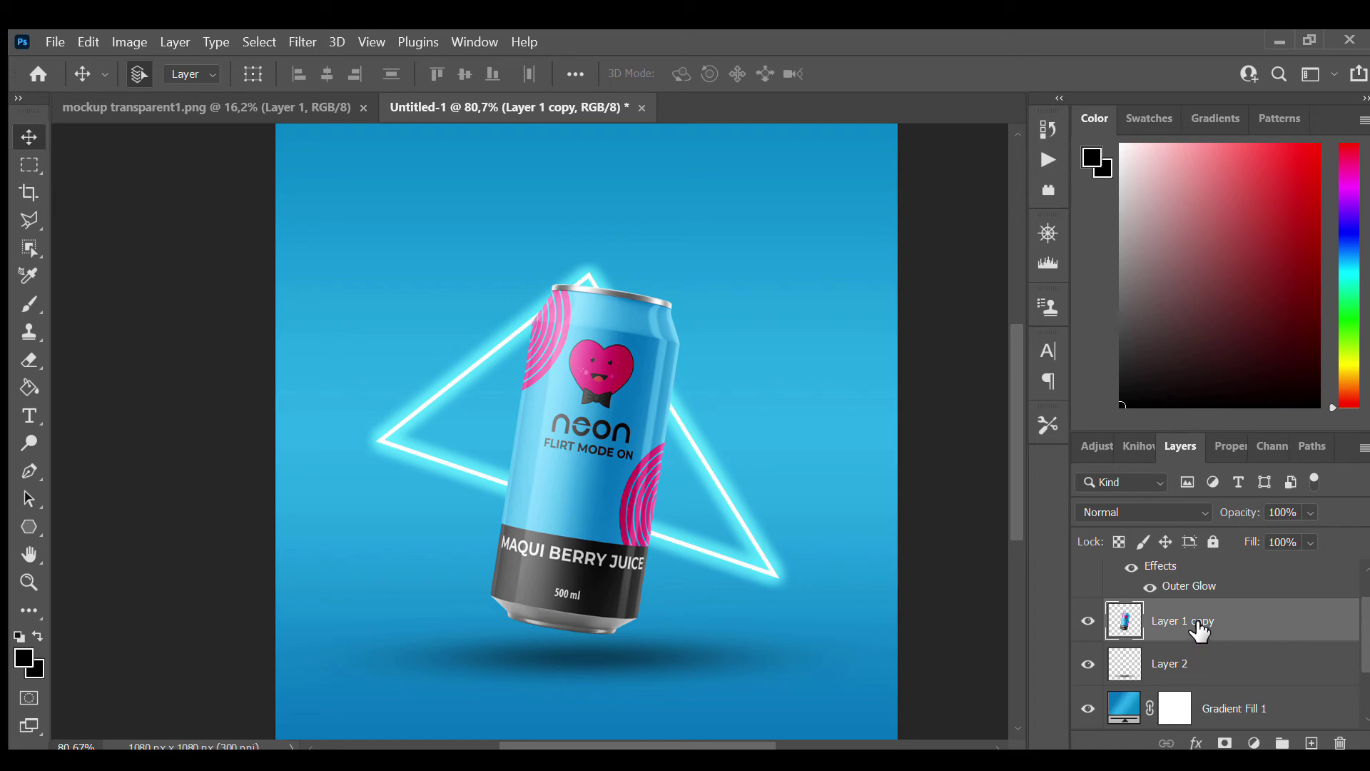
{"action": "scroll", "coordinate": [1194, 631], "scroll_direction": "up", "scroll_amount": 2}
{"action": "left_click", "coordinate": [1178, 584]}
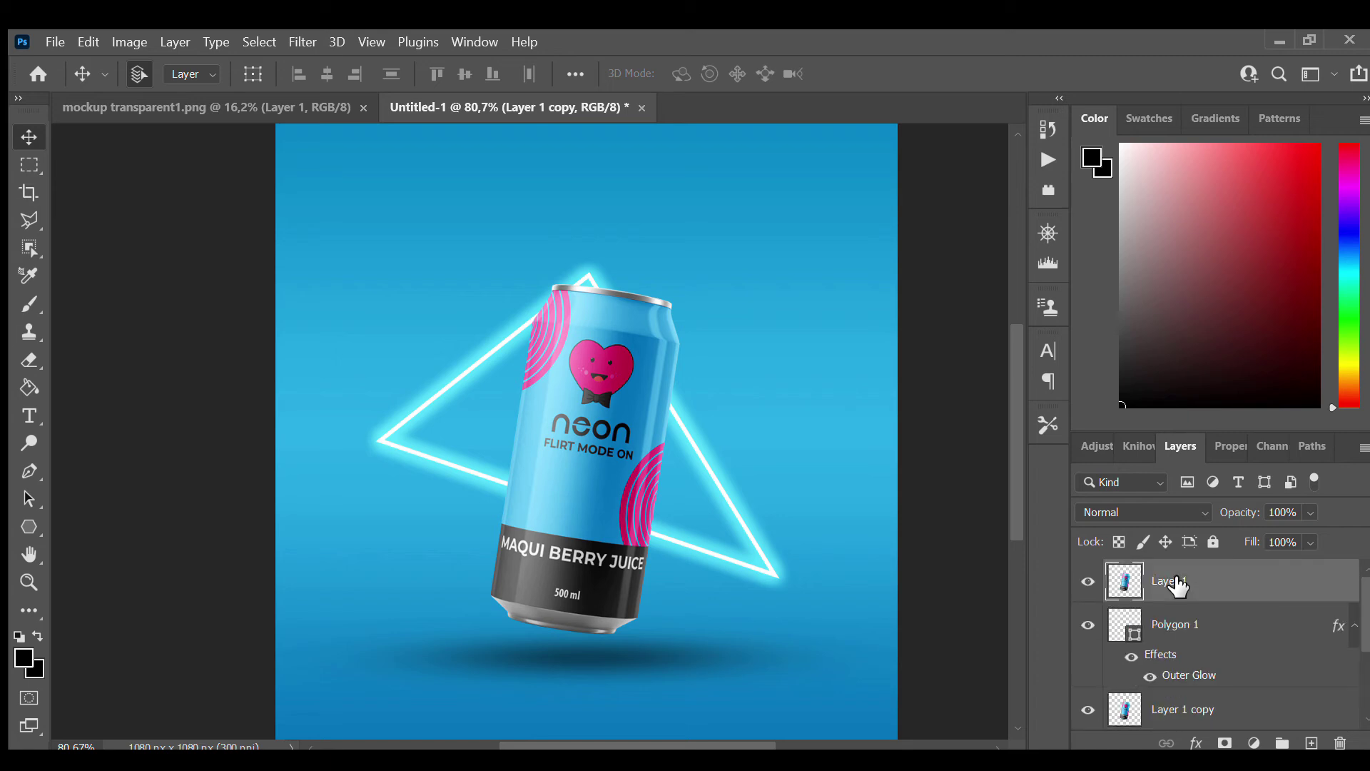
{"action": "scroll", "coordinate": [639, 500], "scroll_direction": "up", "scroll_amount": 4, "text": "alt"}
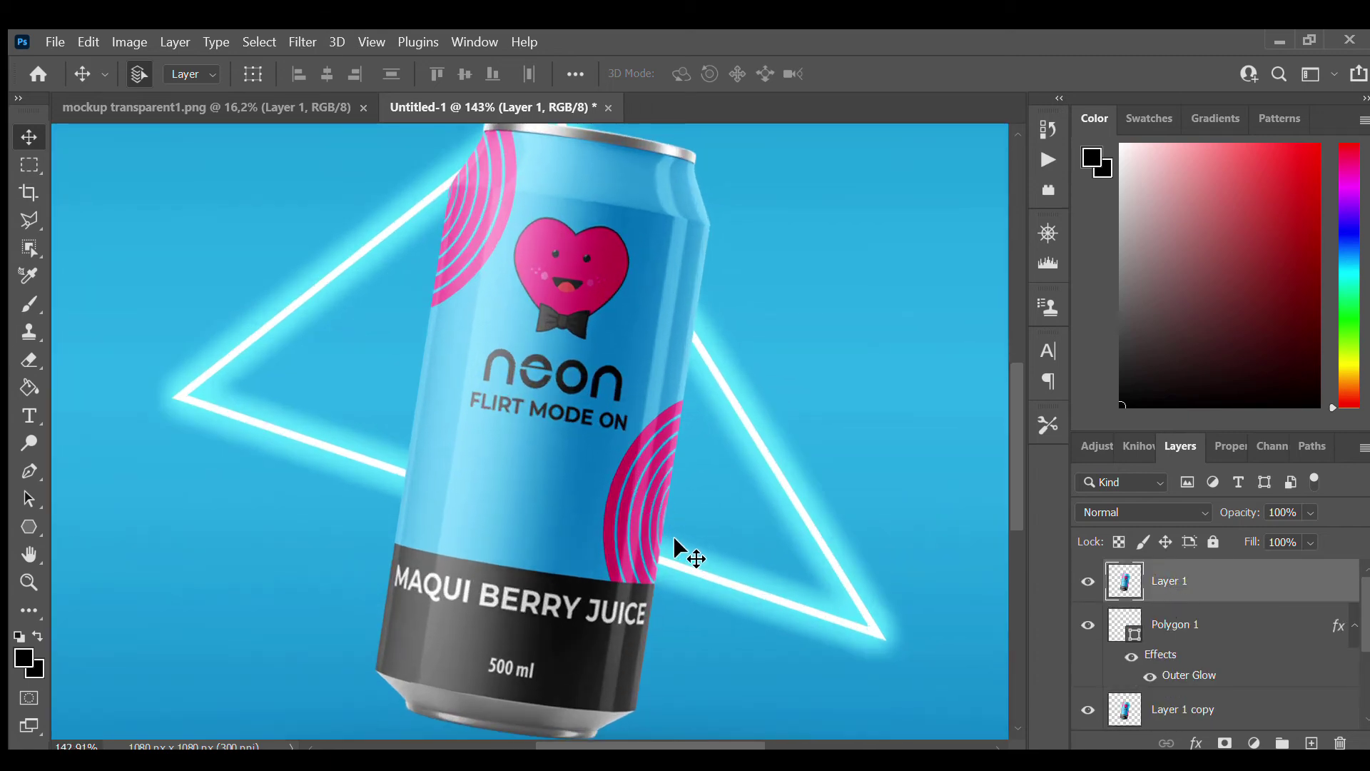
{"action": "left_click", "coordinate": [1225, 743]}
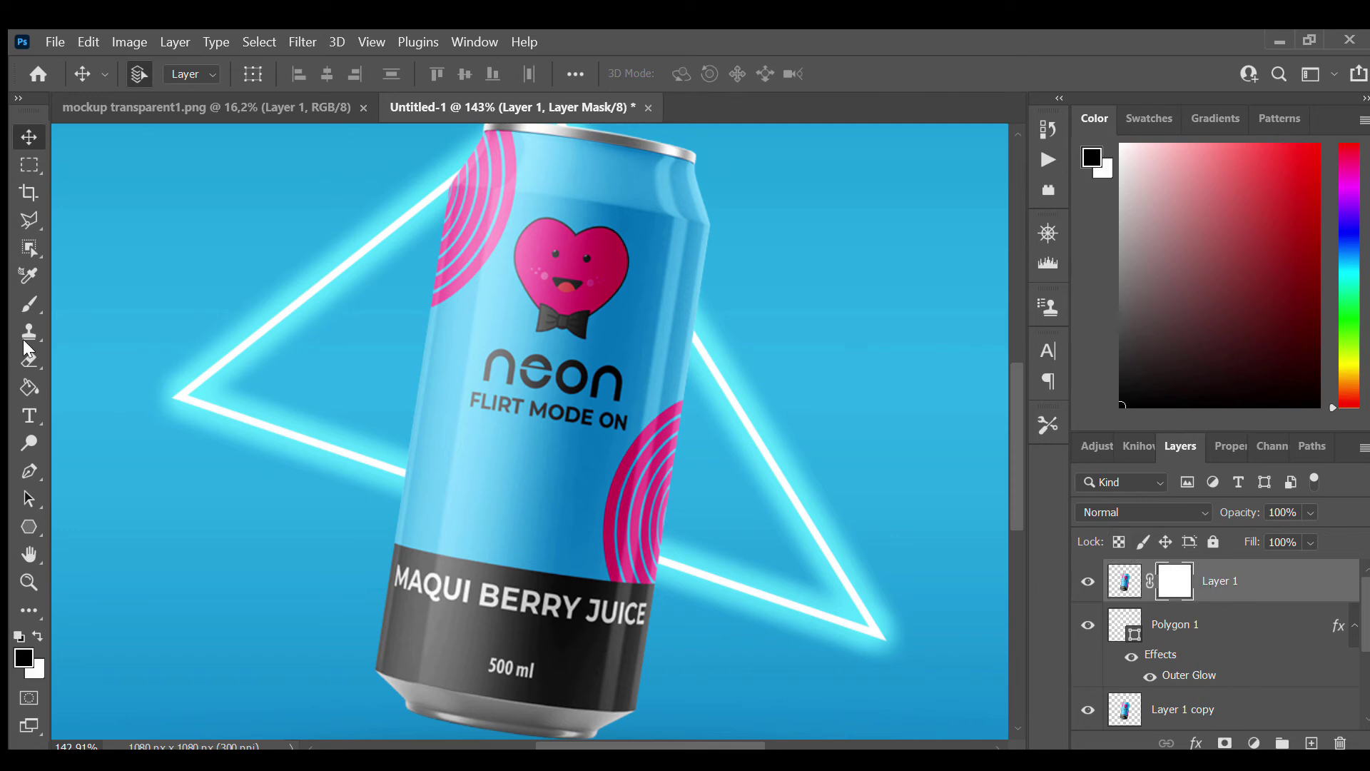
Paint black on the can's mask along the triangle's lower edge so the neon line crosses the can.
{"action": "left_click", "coordinate": [26, 300]}
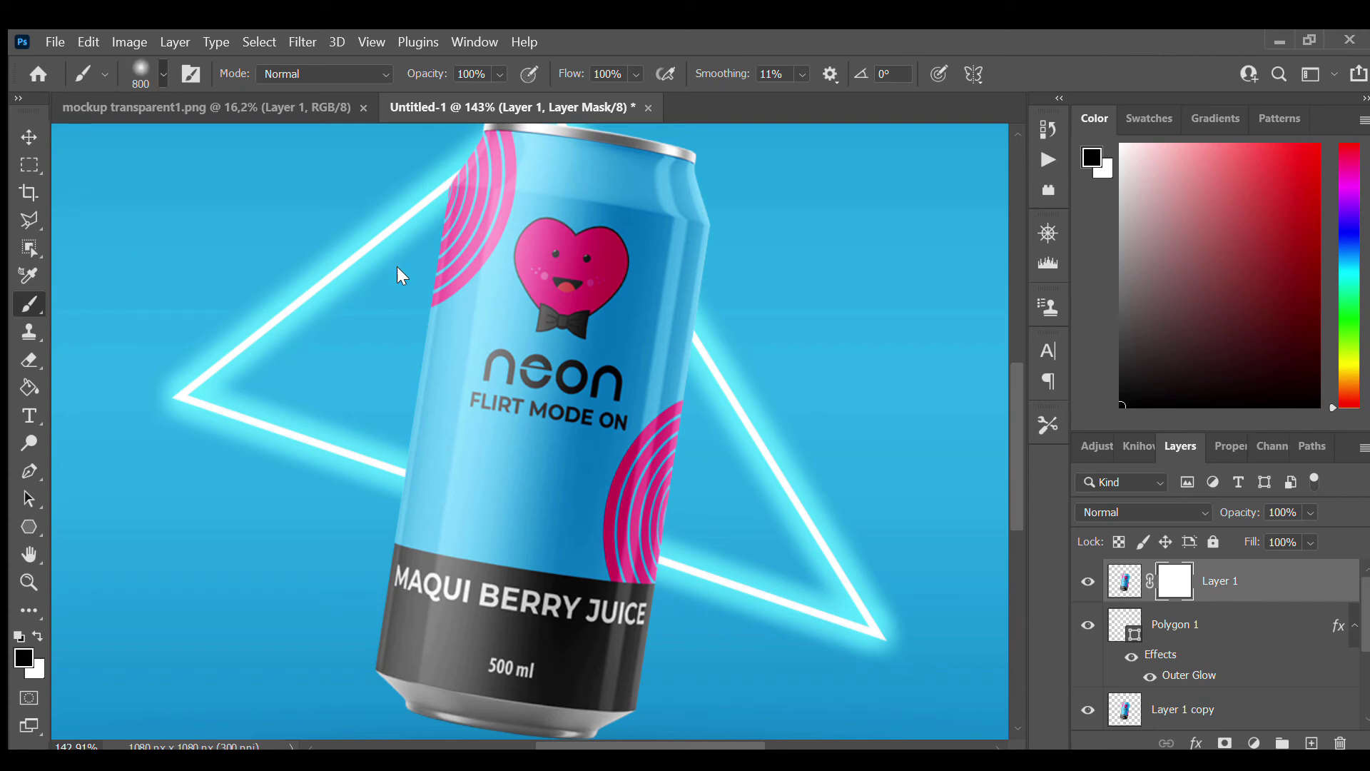
{"action": "left_click", "coordinate": [1122, 162]}
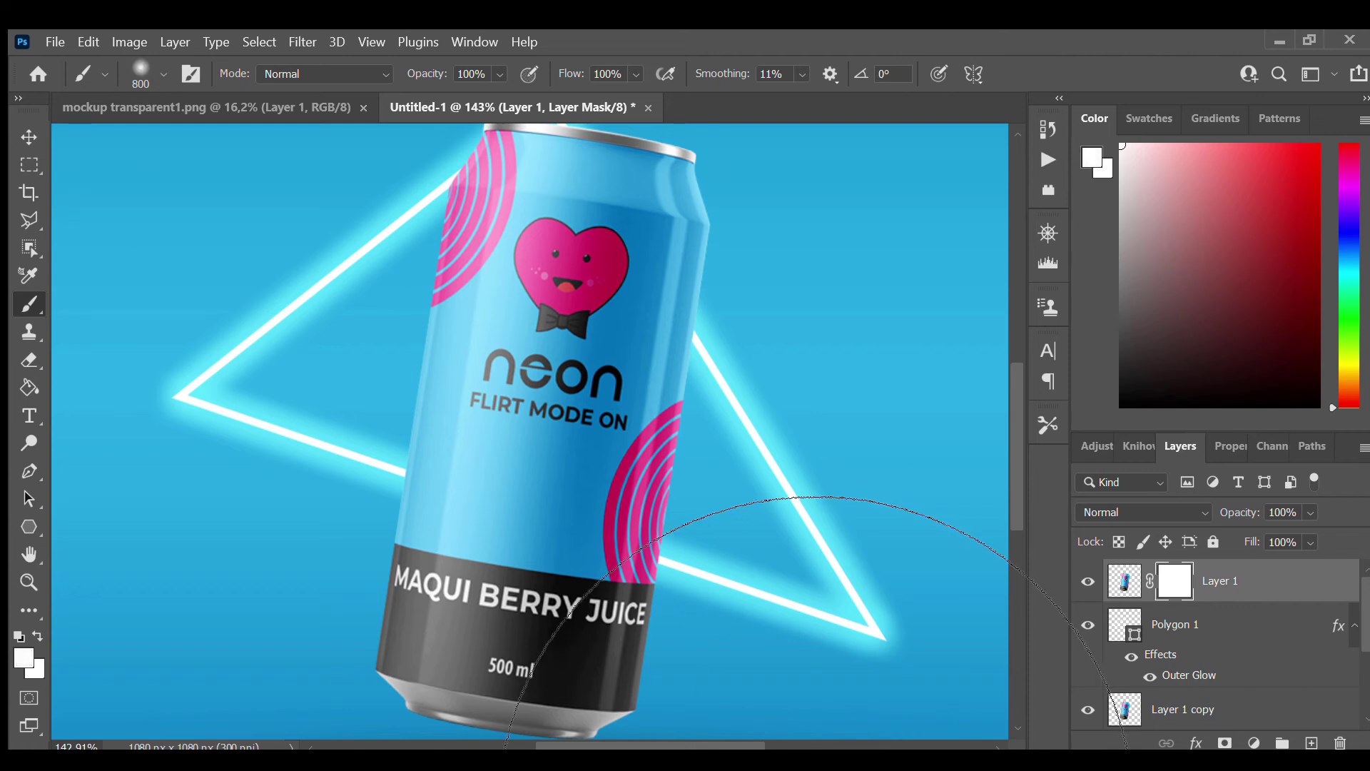
{"action": "key", "text": "bracketleft"}
{"action": "key", "text": "bracketleft"}
{"action": "key", "text": "bracketleft"}
{"action": "key", "text": "bracketleft"}
{"action": "key", "text": "bracketleft"}
{"action": "key", "text": "bracketleft"}
{"action": "key", "text": "bracketleft"}
{"action": "key", "text": "bracketleft"}
{"action": "key", "text": "bracketleft"}
{"action": "key", "text": "bracketleft"}
{"action": "key", "text": "bracketleft"}
{"action": "key", "text": "bracketleft"}
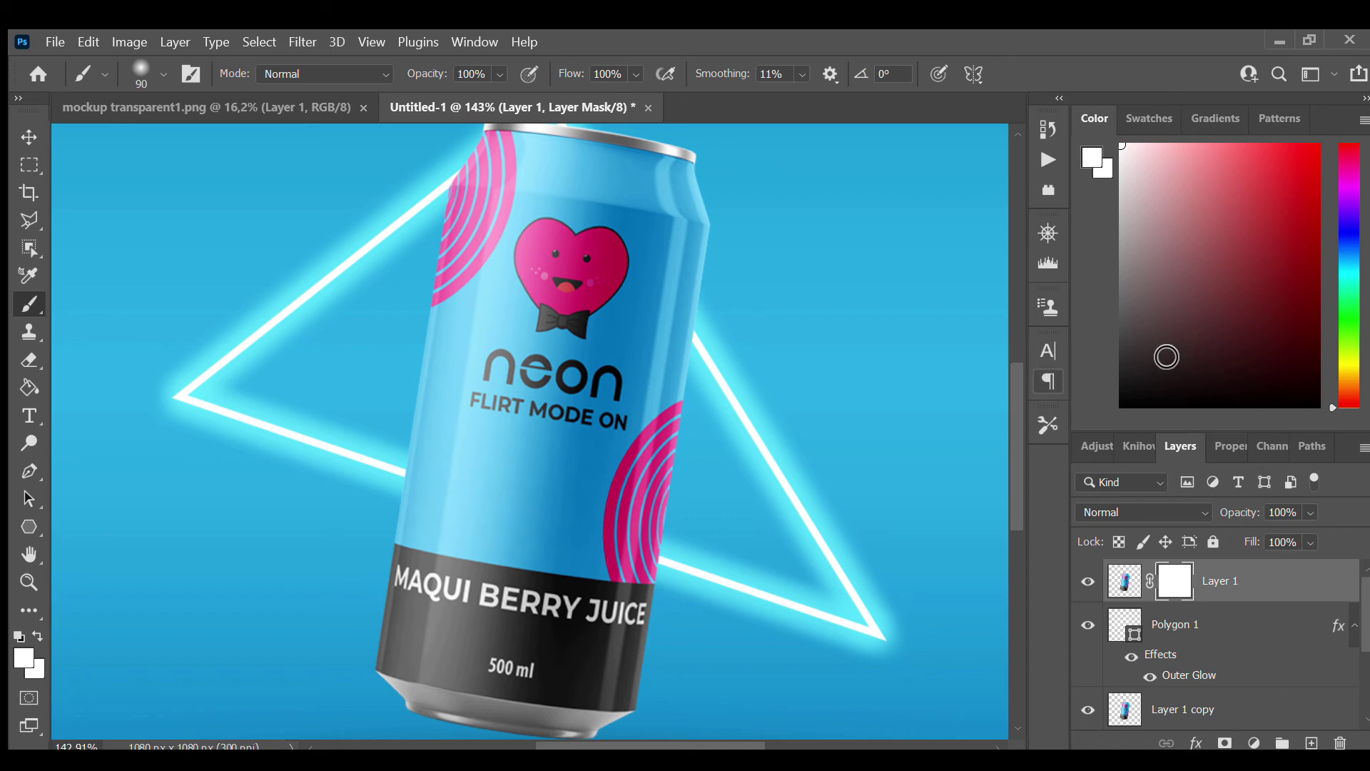
{"action": "key", "text": "d"}
{"action": "mouse_move", "coordinate": [451, 510]}
{"action": "left_mouse_down"}
{"action": "mouse_move", "coordinate": [508, 510]}
{"action": "mouse_move", "coordinate": [713, 600]}
{"action": "left_mouse_up"}
{"action": "mouse_move", "coordinate": [461, 514]}
{"action": "left_mouse_down"}
{"action": "mouse_move", "coordinate": [702, 600]}
{"action": "mouse_move", "coordinate": [613, 548]}
{"action": "mouse_move", "coordinate": [410, 472]}
{"action": "mouse_move", "coordinate": [715, 594]}
{"action": "mouse_move", "coordinate": [636, 587]}
{"action": "mouse_move", "coordinate": [368, 488]}
{"action": "mouse_move", "coordinate": [597, 579]}
{"action": "mouse_move", "coordinate": [628, 596]}
{"action": "left_mouse_up"}
{"action": "scroll", "coordinate": [589, 587], "scroll_direction": "down", "scroll_amount": 3}
{"action": "scroll", "coordinate": [589, 586], "scroll_direction": "down", "scroll_amount": 2}
{"action": "scroll", "coordinate": [564, 564], "scroll_direction": "up", "scroll_amount": 3}
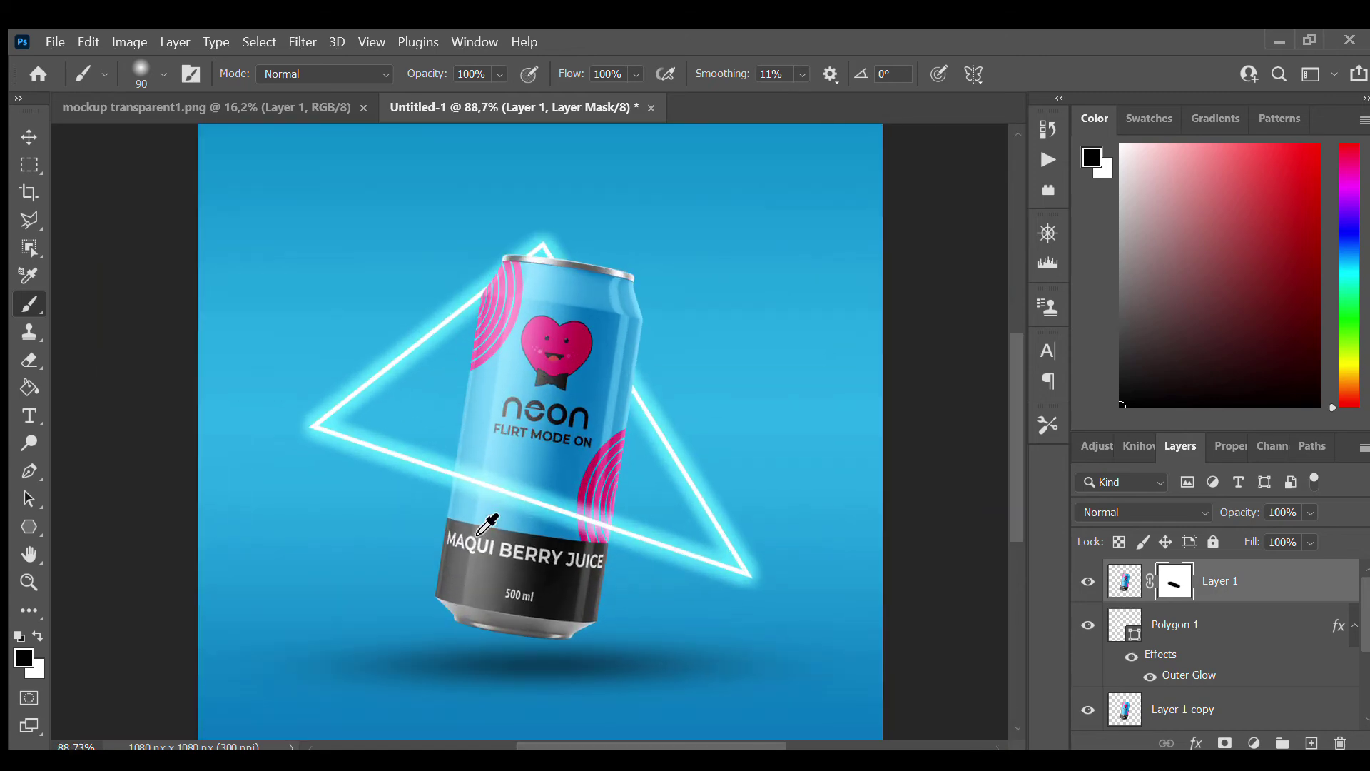
{"action": "scroll", "coordinate": [542, 536], "scroll_direction": "down", "scroll_amount": 2}
{"action": "left_click", "coordinate": [29, 136]}
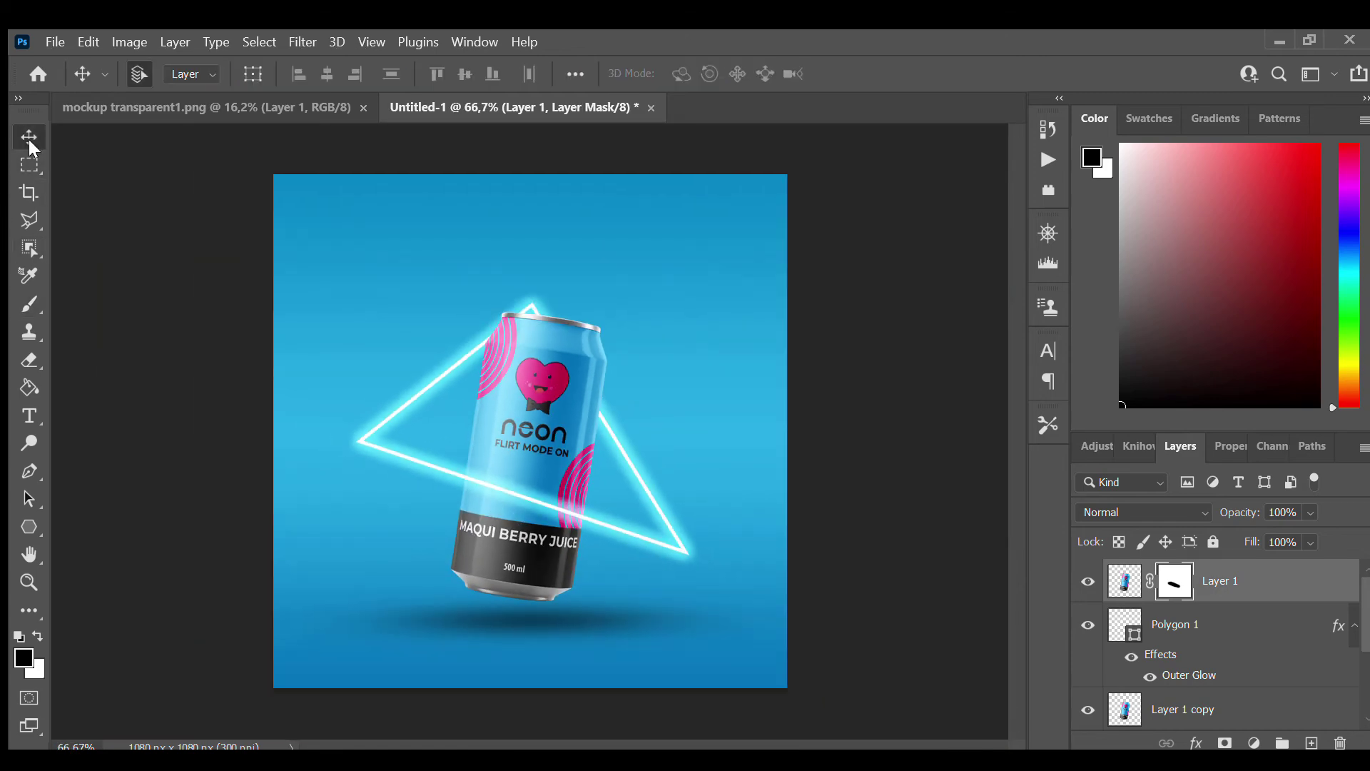
{"action": "scroll", "coordinate": [478, 409], "scroll_direction": "down", "scroll_amount": 1}
Add a new layer and type a 'NEON' title set in the gpkn font.
{"action": "scroll", "coordinate": [476, 404], "scroll_direction": "up", "scroll_amount": 2}
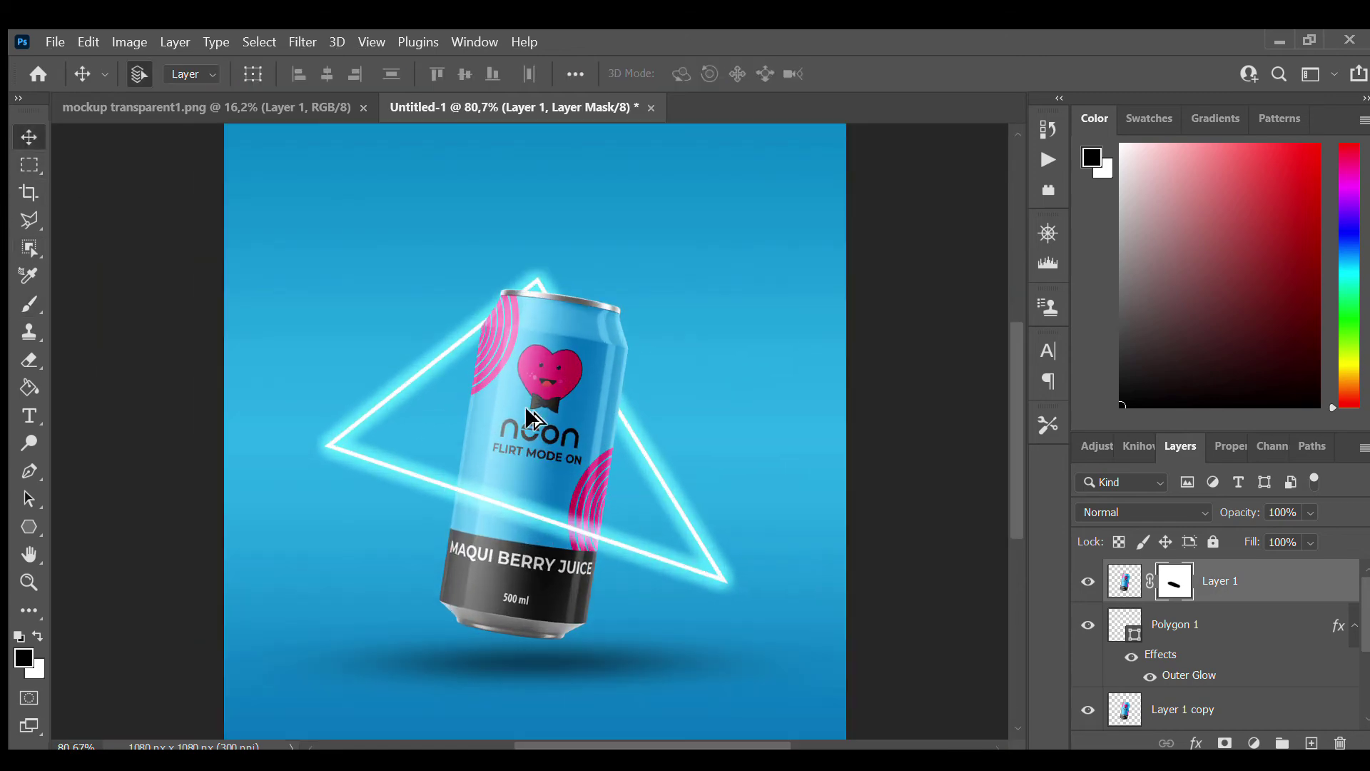
{"action": "left_click", "coordinate": [1312, 742]}
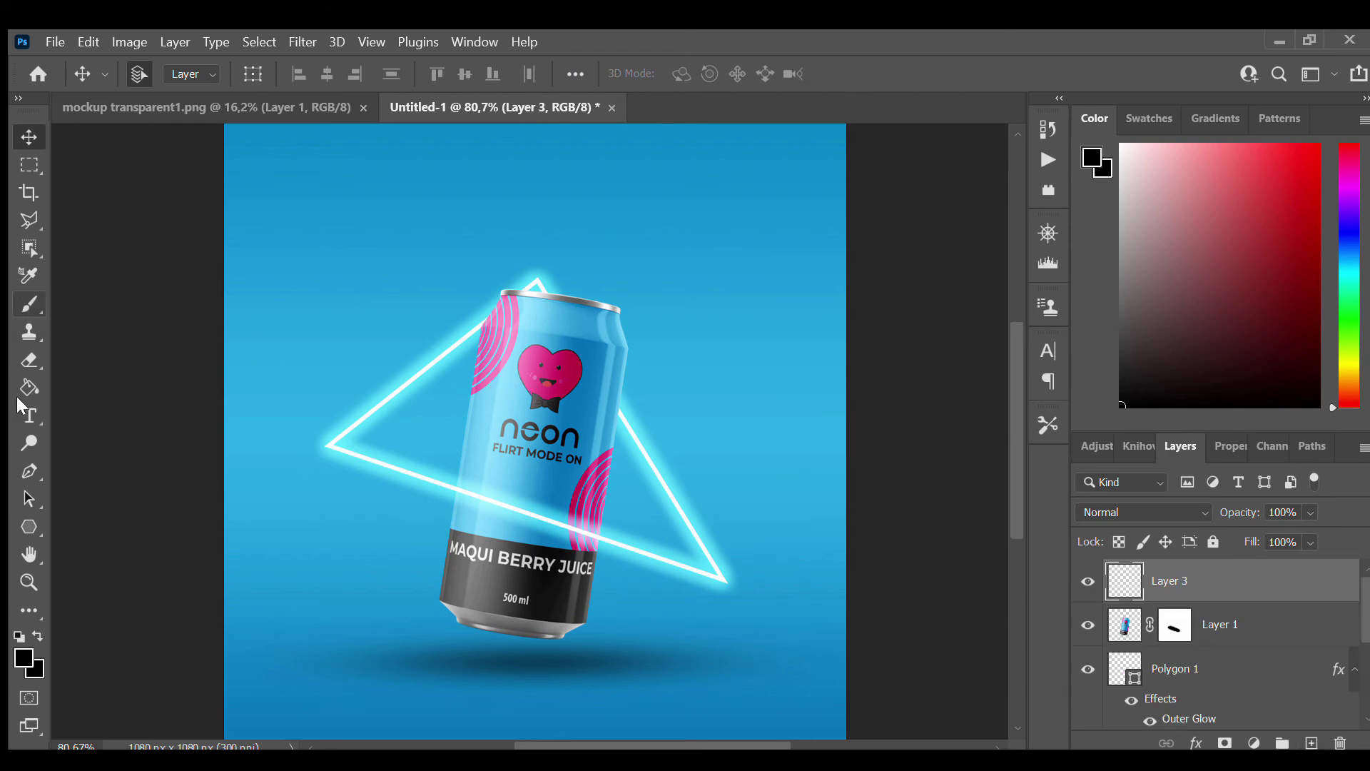
{"action": "left_click", "coordinate": [29, 416]}
{"action": "left_click", "coordinate": [408, 233]}
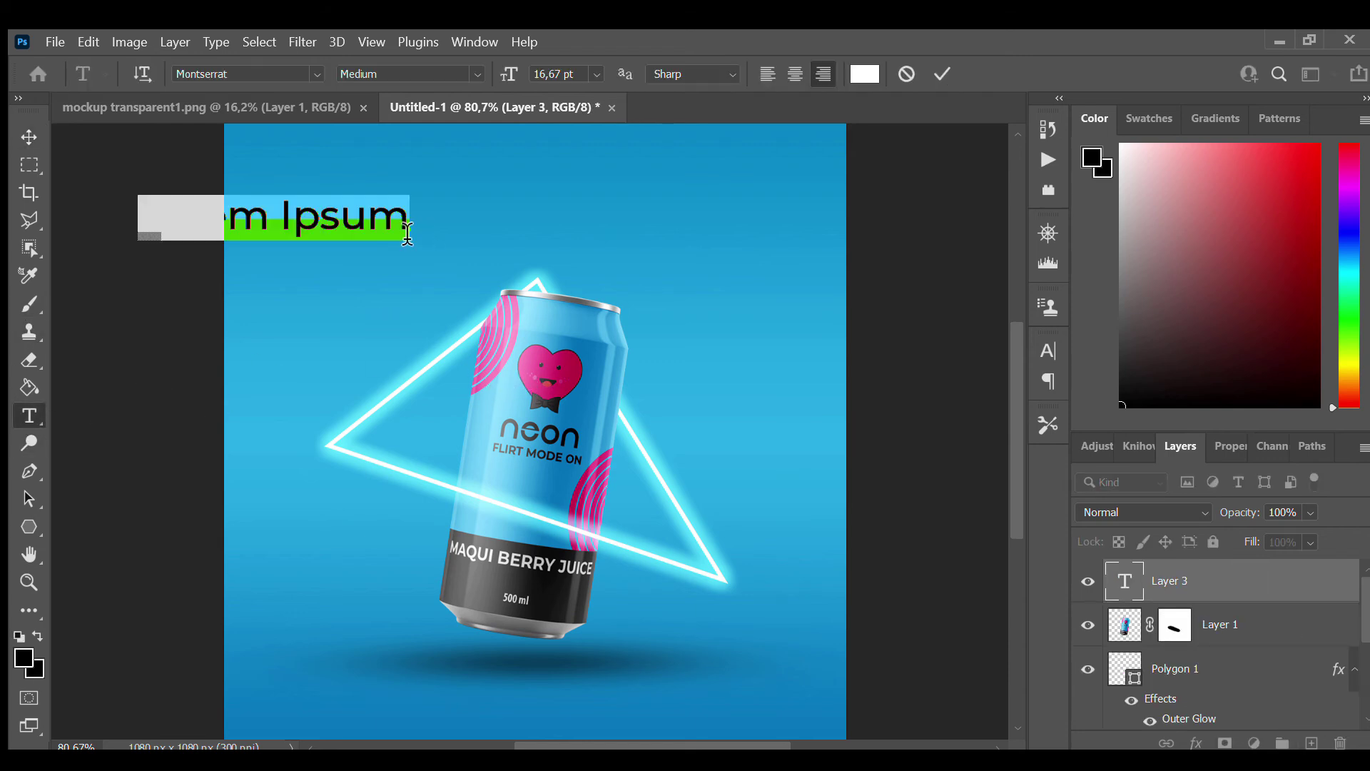
{"action": "type", "text": "NEON"}
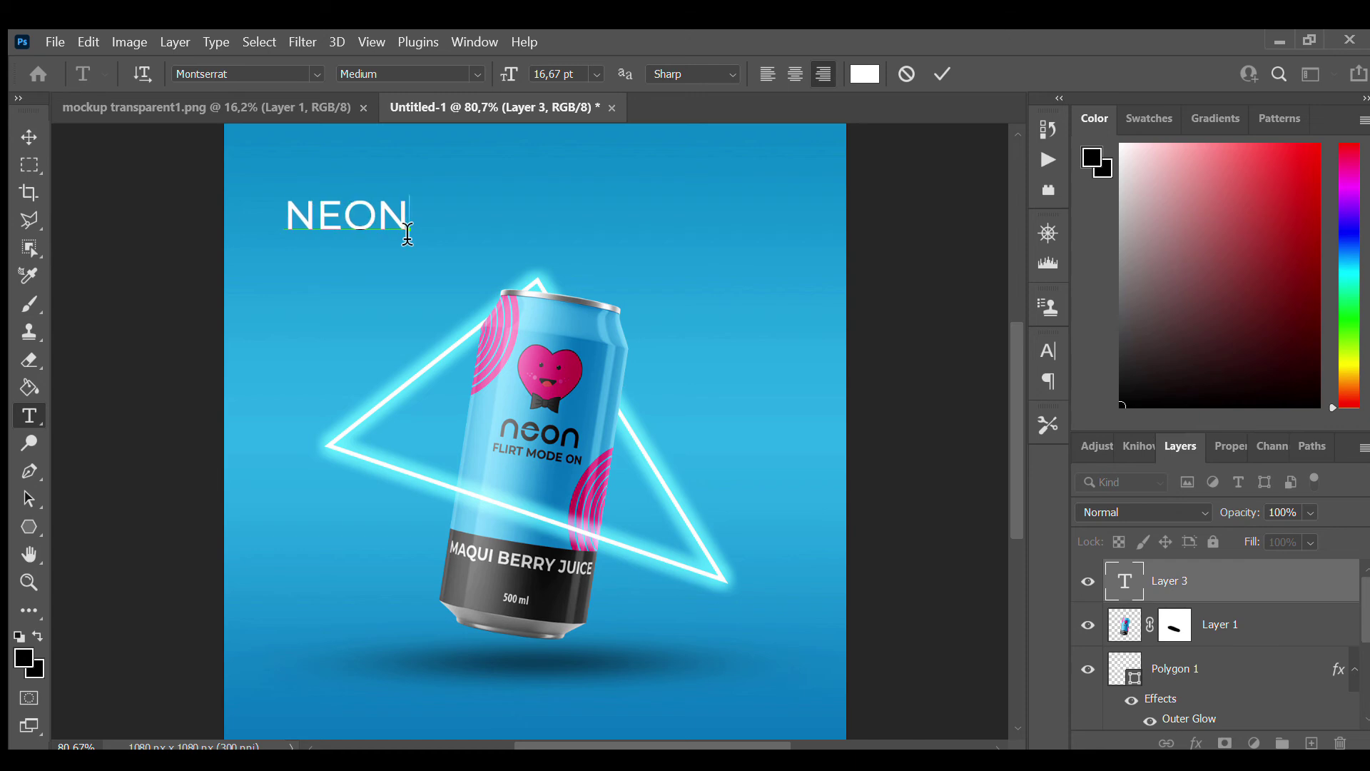
{"action": "key", "text": "ctrl+a"}
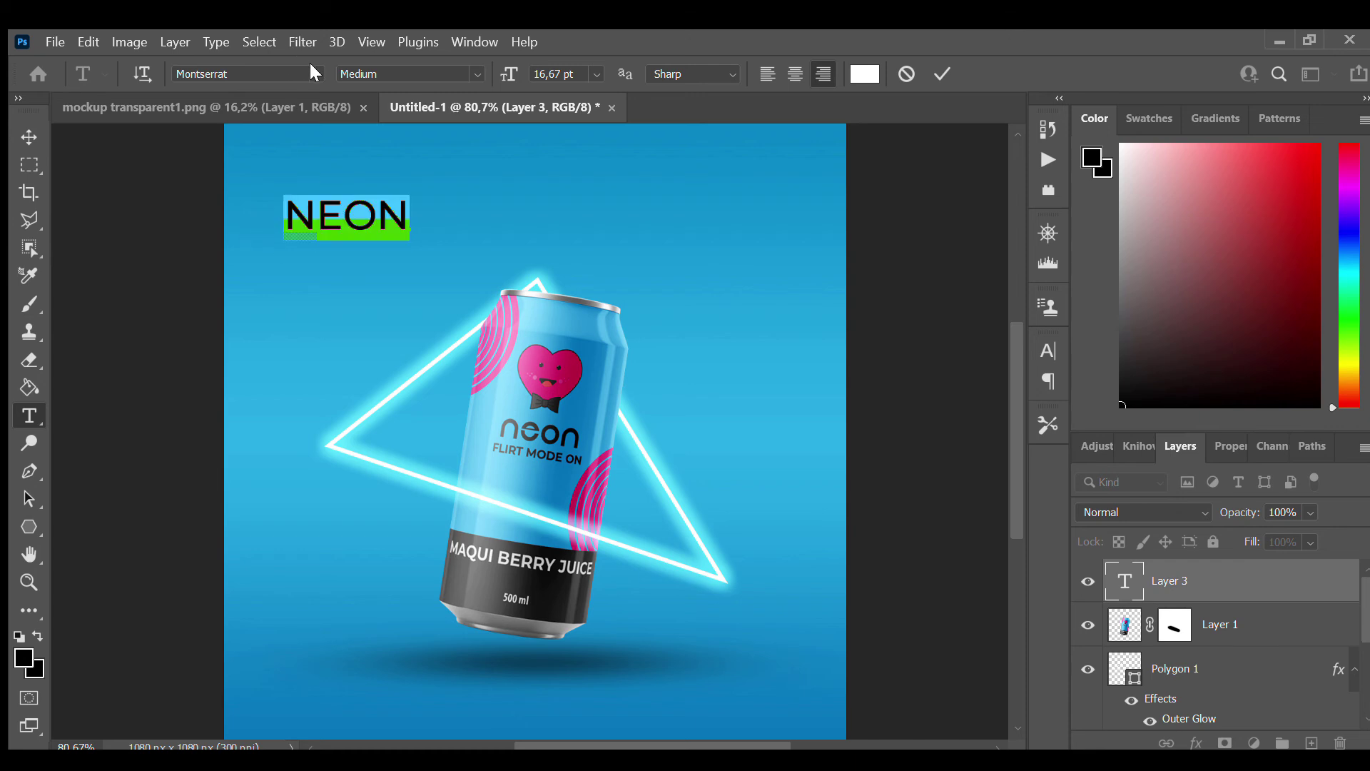
{"action": "type", "text": "gpkn"}
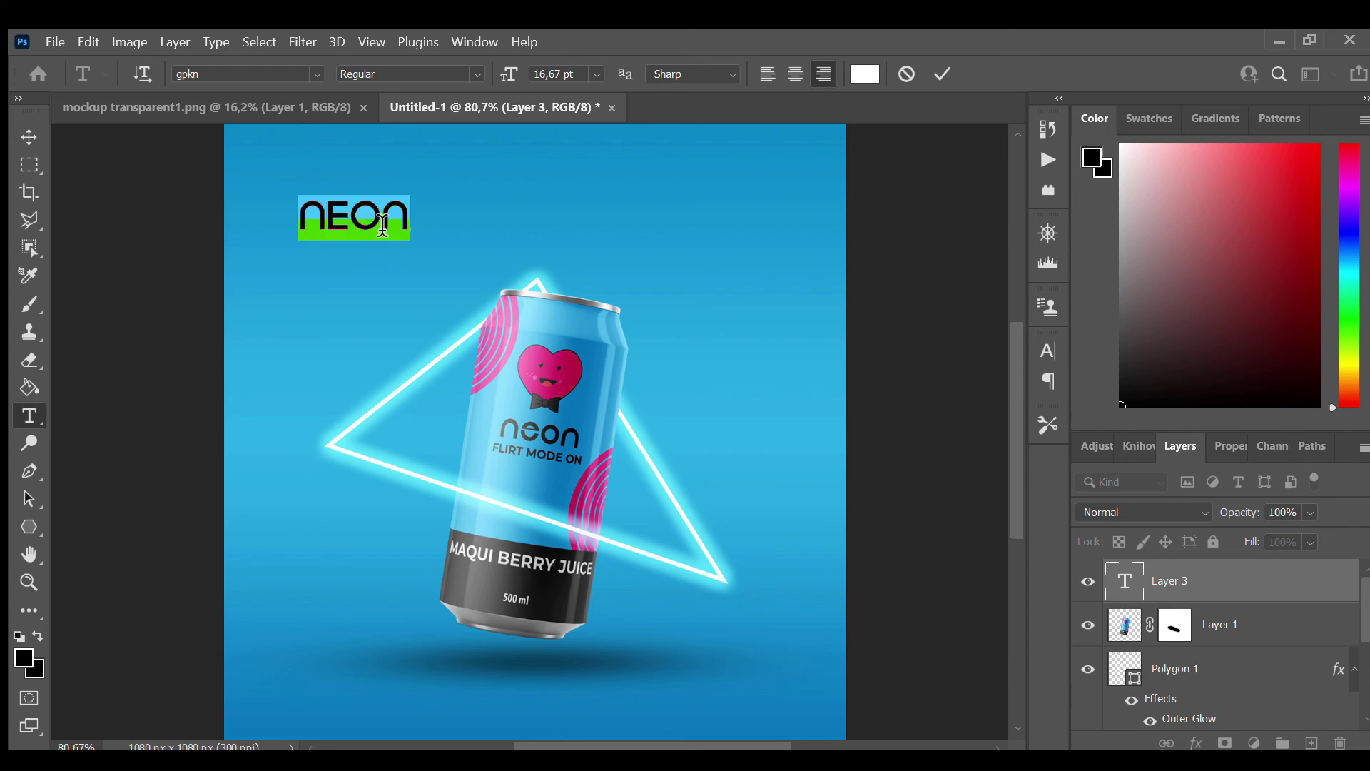
{"action": "type", "text": "neon"}
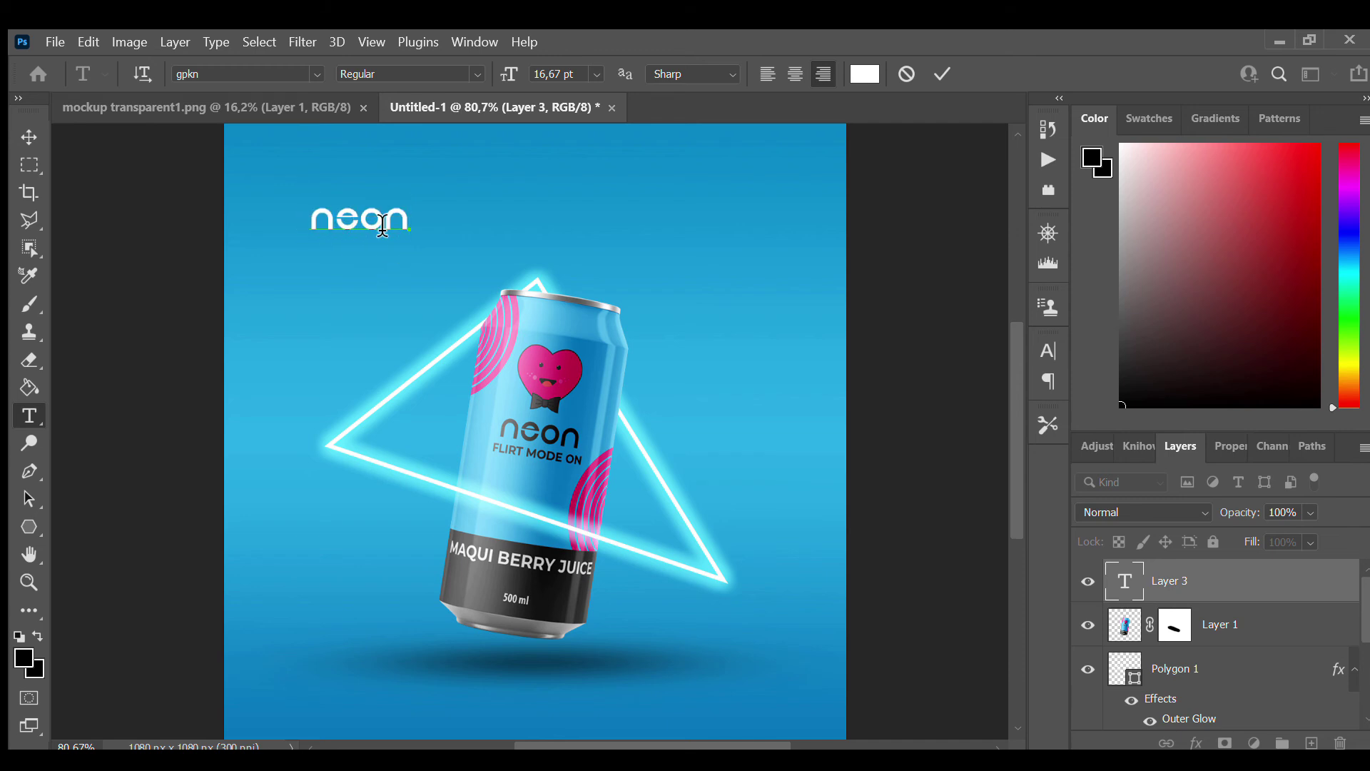
Enlarge the title to 24 pt, move it to the poster's top centre, and commit.
{"action": "left_click_drag", "start_coordinate": [411, 223], "coordinate": [303, 230]}
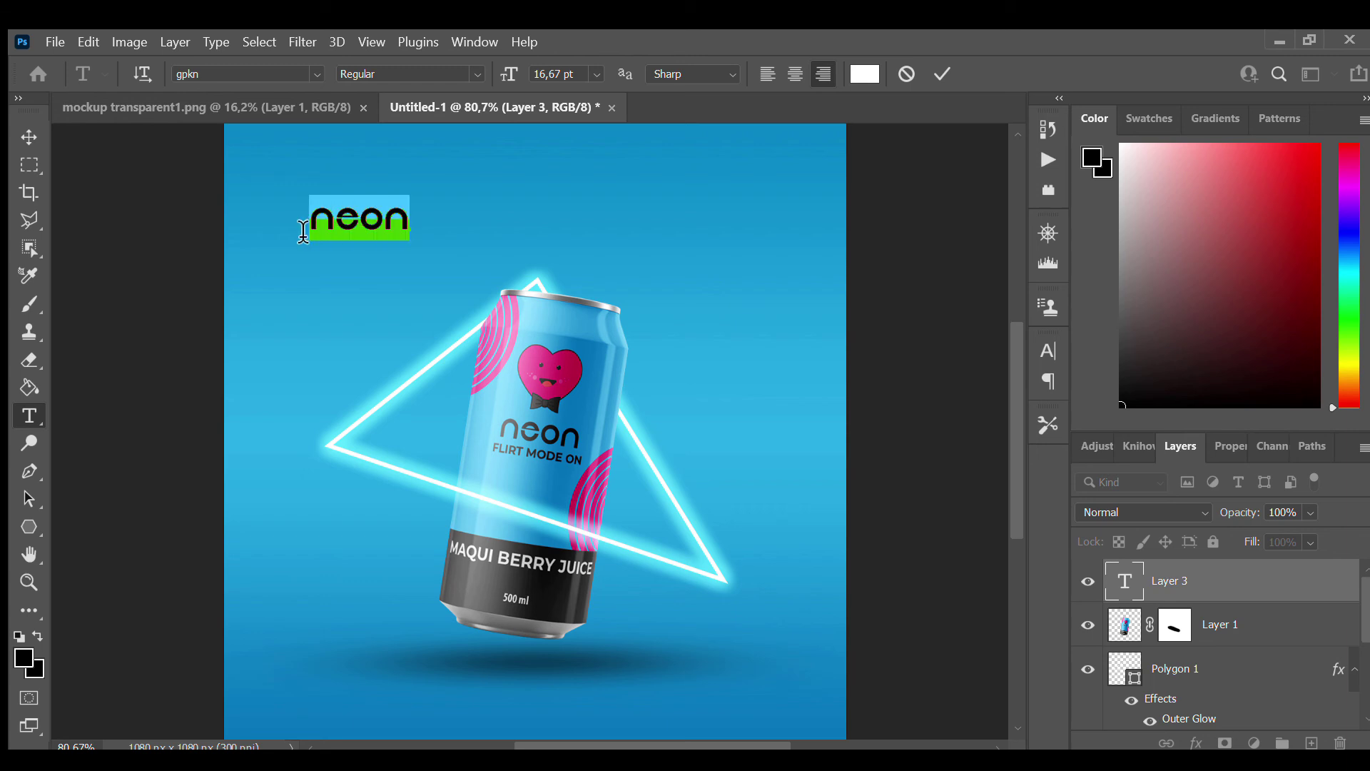
{"action": "left_click", "coordinate": [598, 260]}
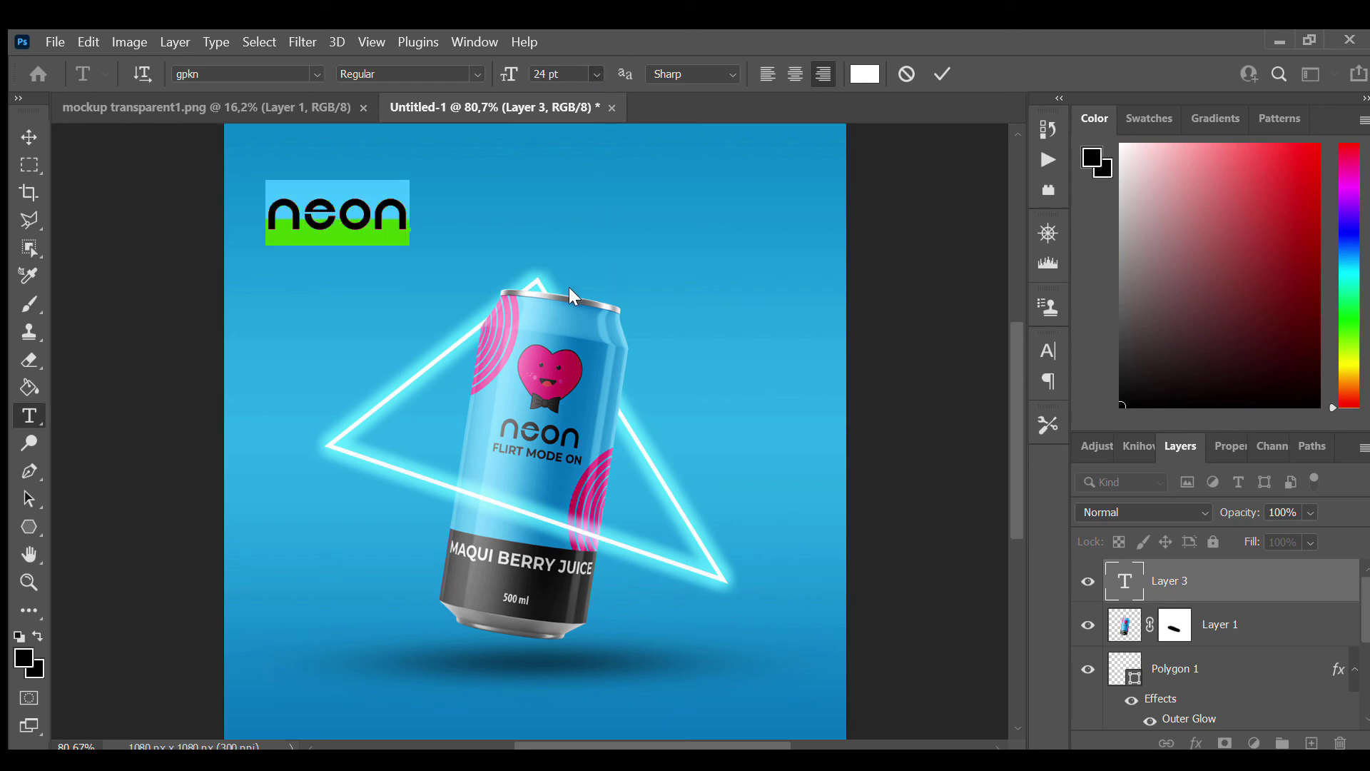
{"action": "left_click_drag", "start_coordinate": [454, 271], "coordinate": [695, 277]}
{"action": "left_click", "coordinate": [943, 74]}
{"action": "left_click", "coordinate": [28, 137]}
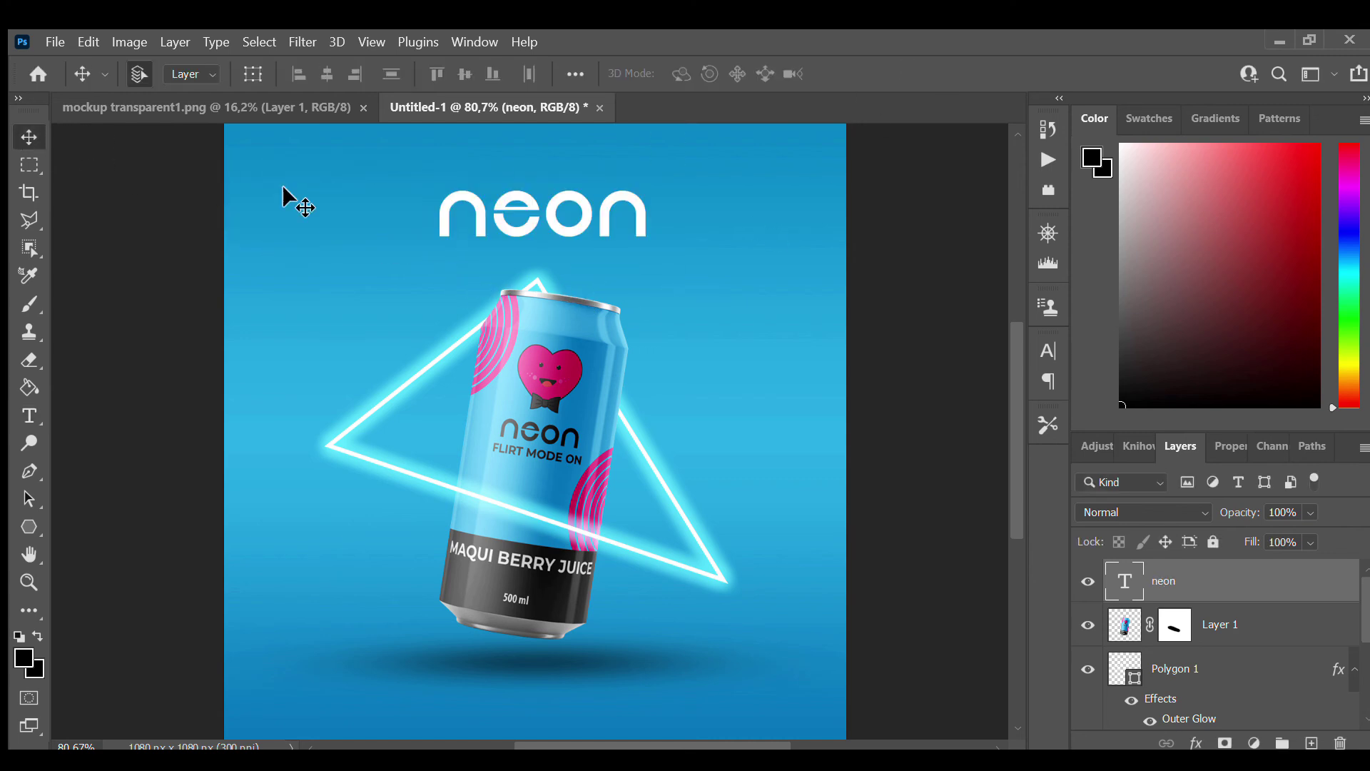
{"action": "key", "text": "ctrl+t"}
Nudge the neon title slightly left, commit the transform, and clear the full-canvas selection.
{"action": "mouse_move", "coordinate": [551, 214]}
{"action": "left_mouse_down"}
{"action": "mouse_move", "coordinate": [534, 214]}
{"action": "mouse_move", "coordinate": [545, 194]}
{"action": "left_mouse_up"}
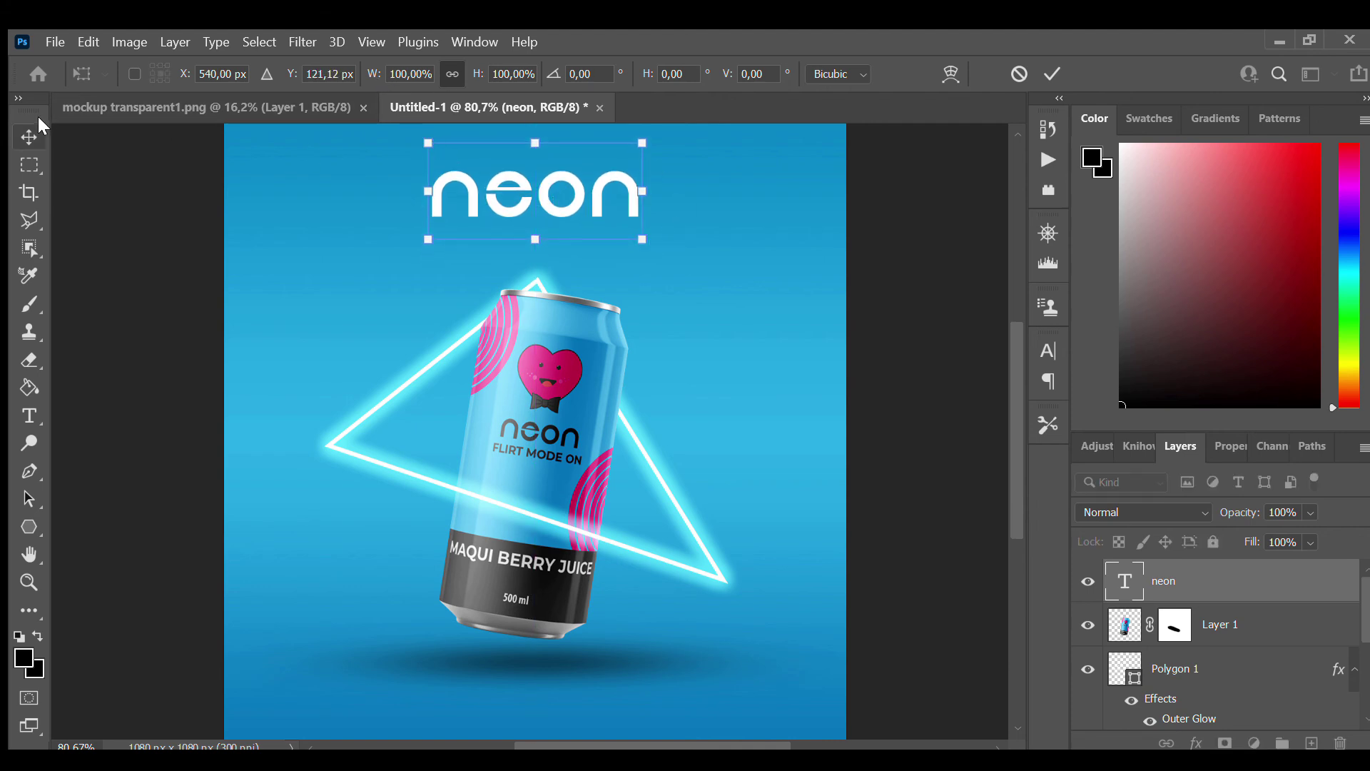
{"action": "key", "text": "Return"}
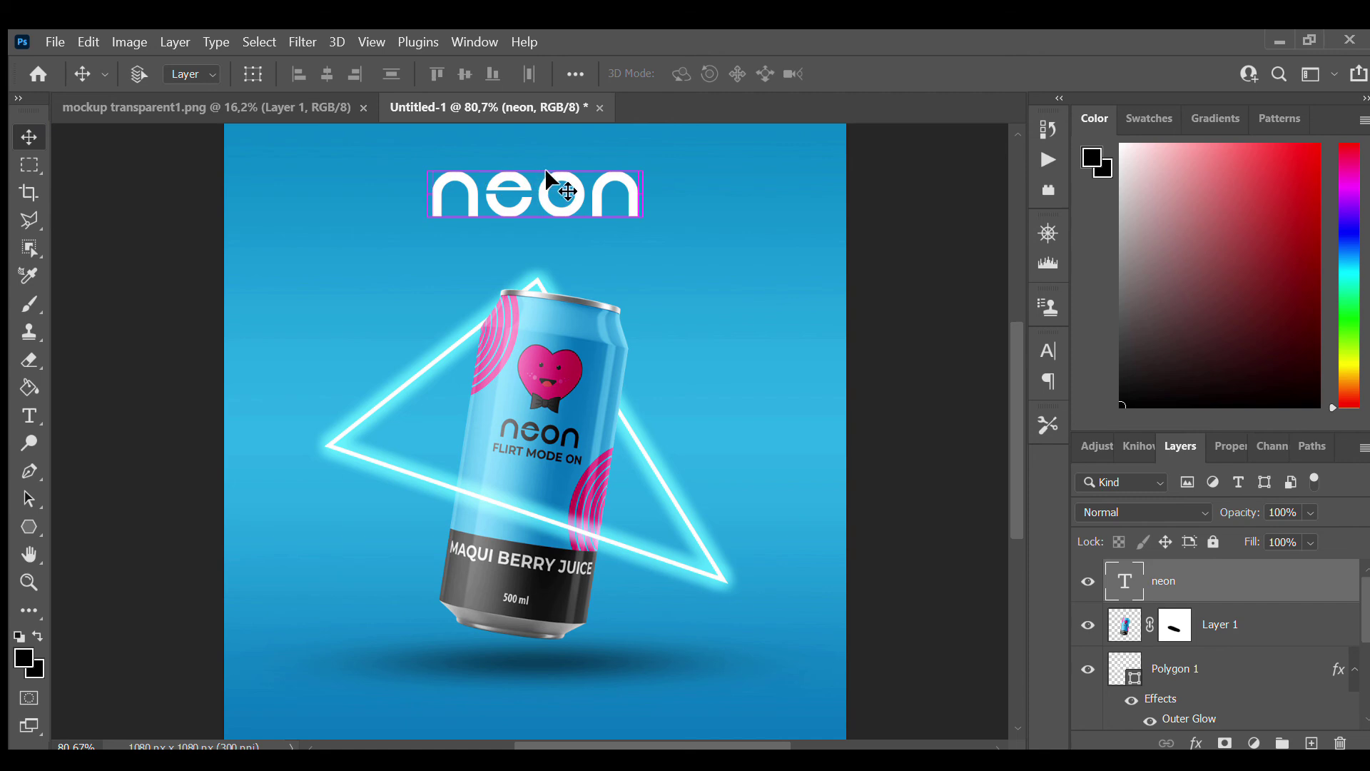
{"action": "key", "text": "ctrl+a"}
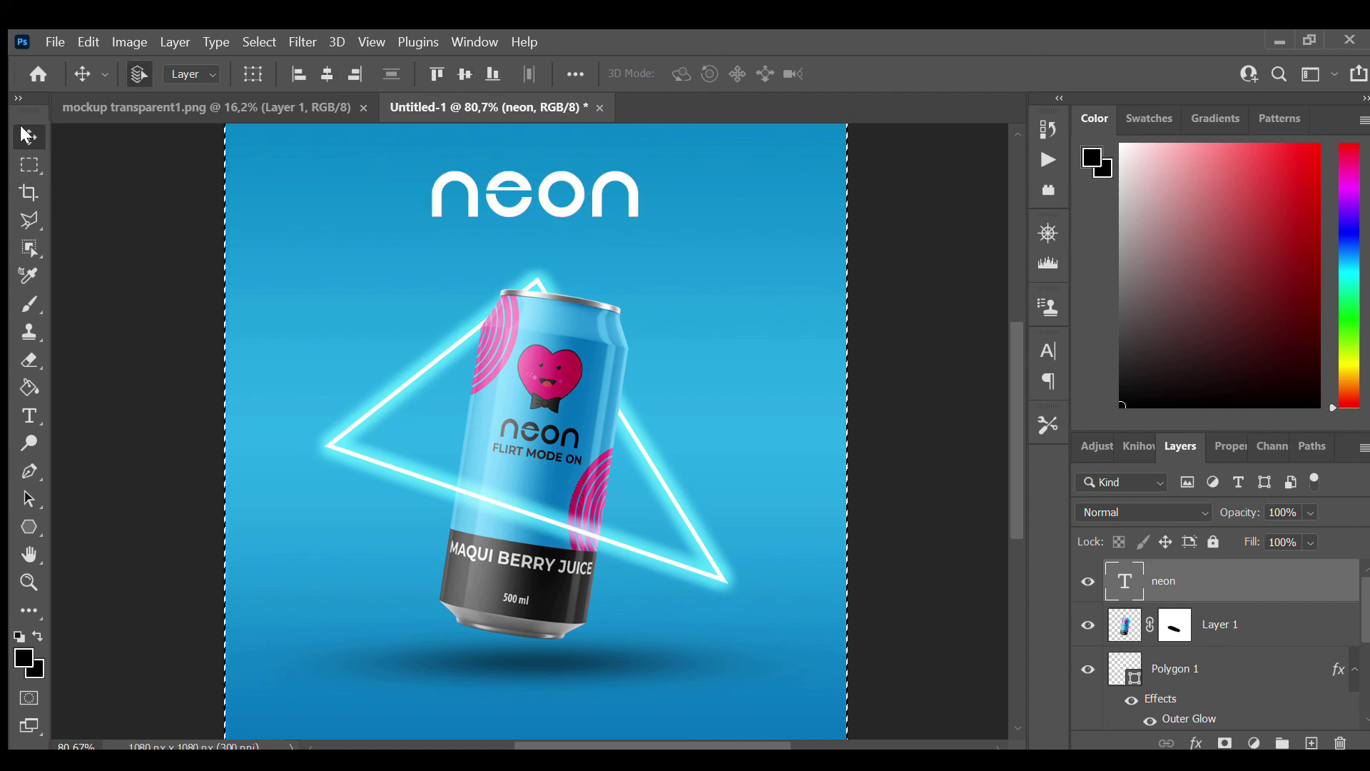
{"action": "left_click", "coordinate": [24, 207]}
{"action": "left_click", "coordinate": [127, 214]}
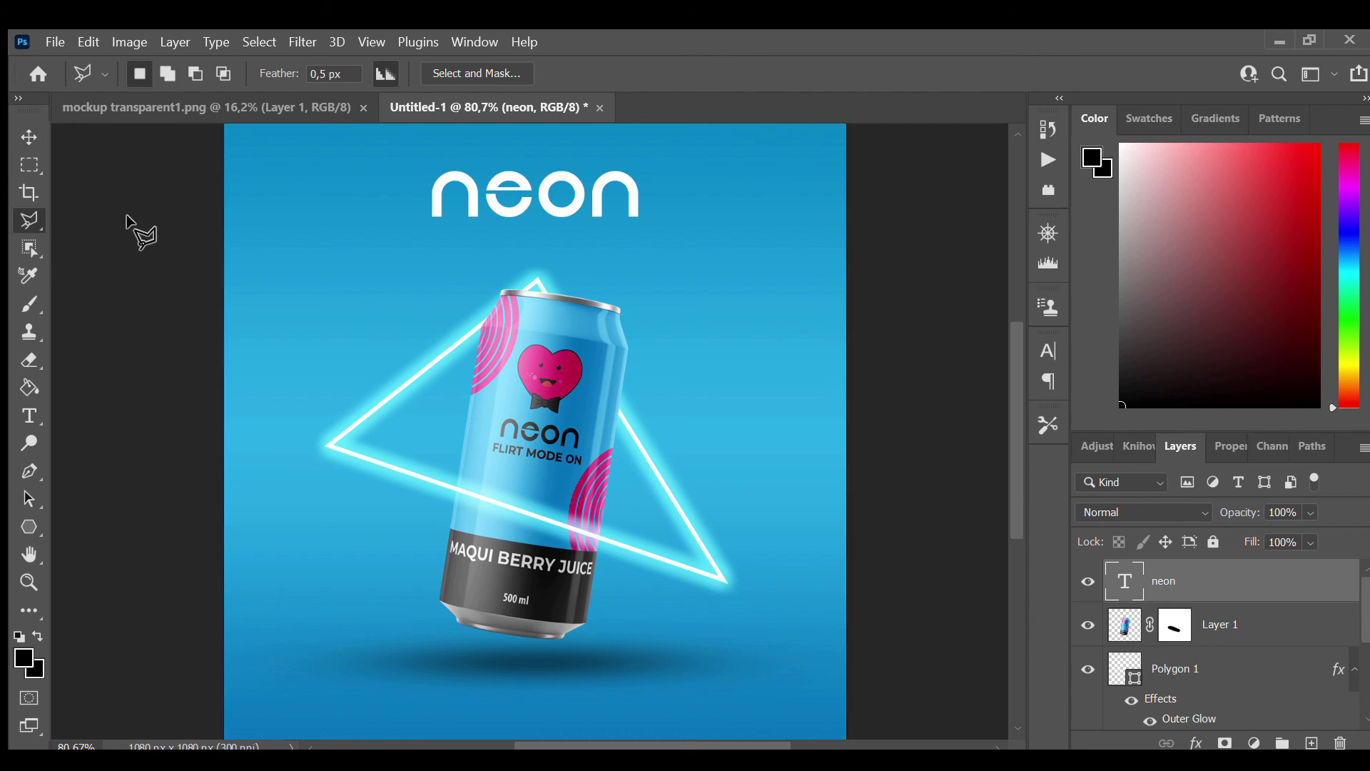
{"action": "left_click", "coordinate": [29, 136]}
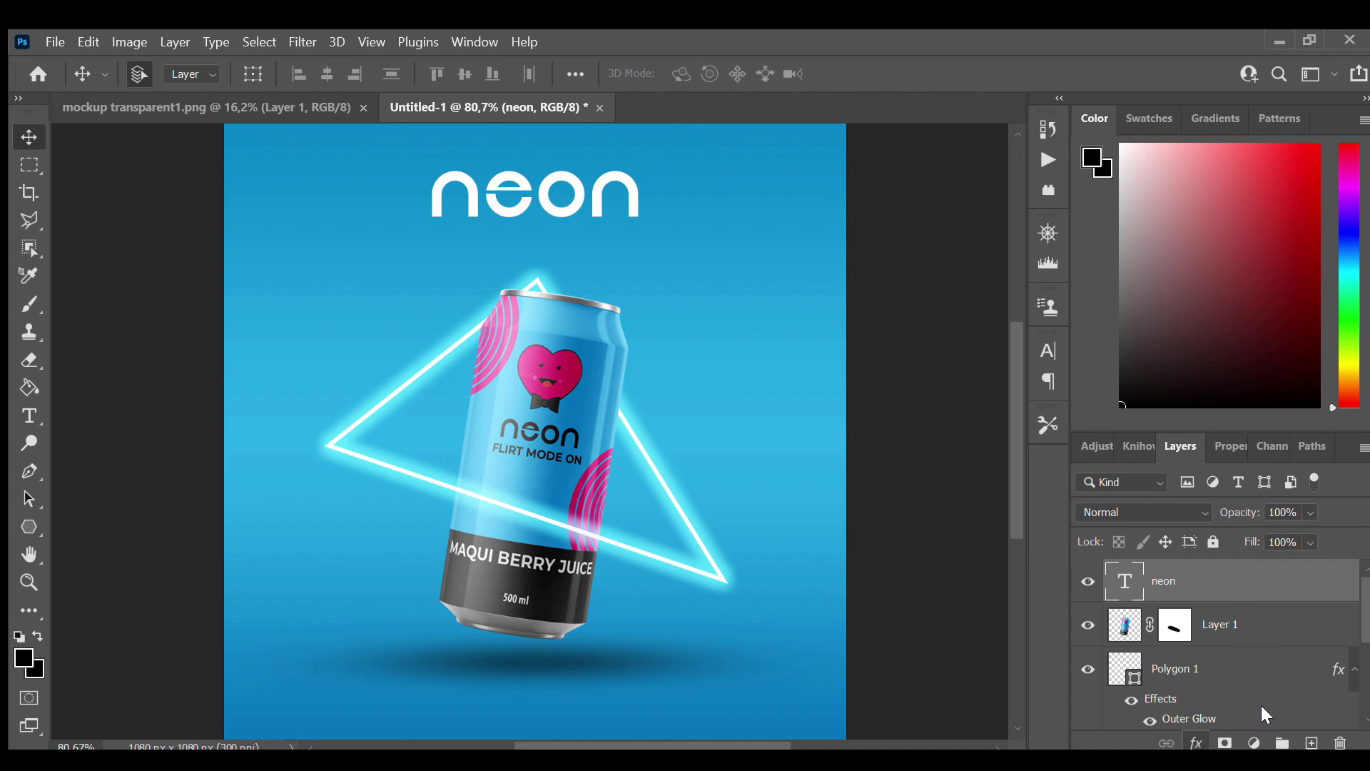
Copy Polygon 1's Outer Glow onto the neon text layer and set its Fill to 0%.
{"action": "left_click_drag", "start_coordinate": [1260, 705], "coordinate": [1227, 582]}
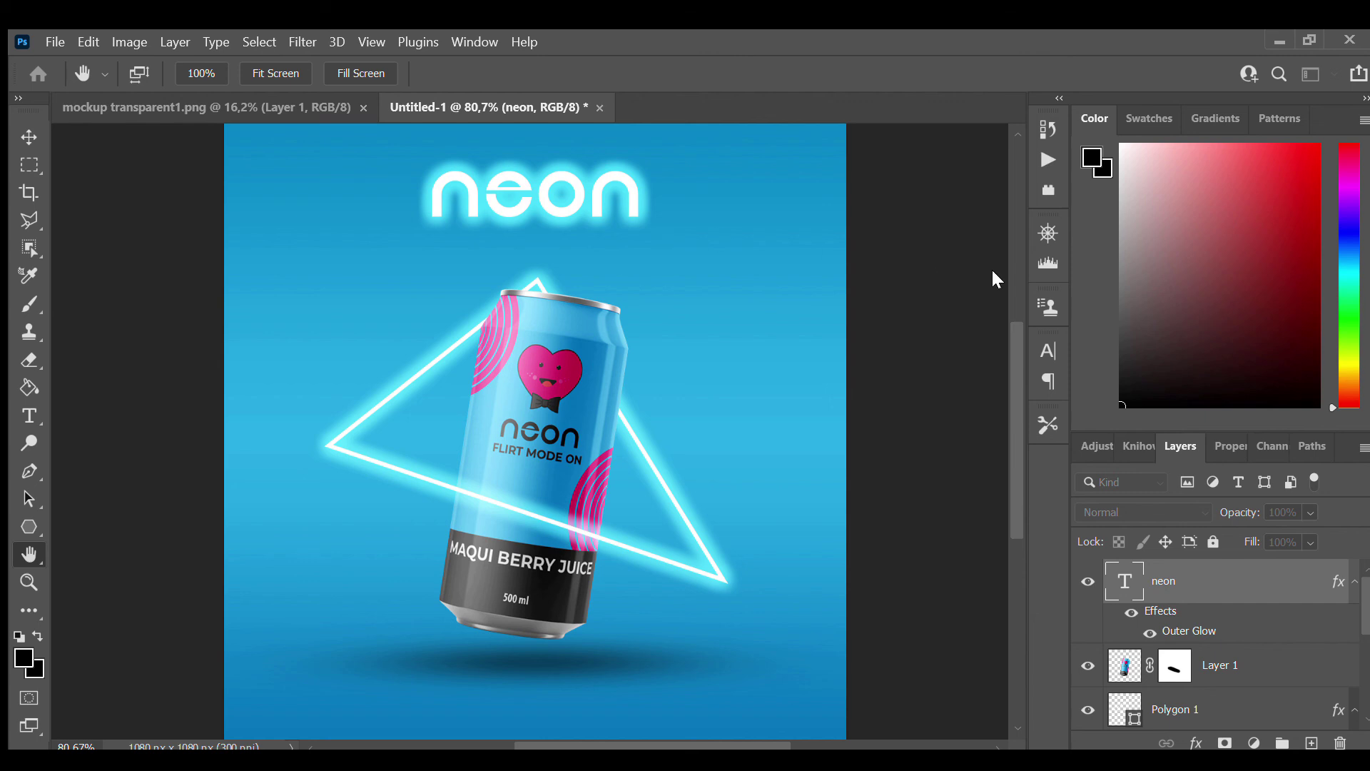
{"action": "key", "text": "v"}
{"action": "left_click", "coordinate": [1310, 542]}
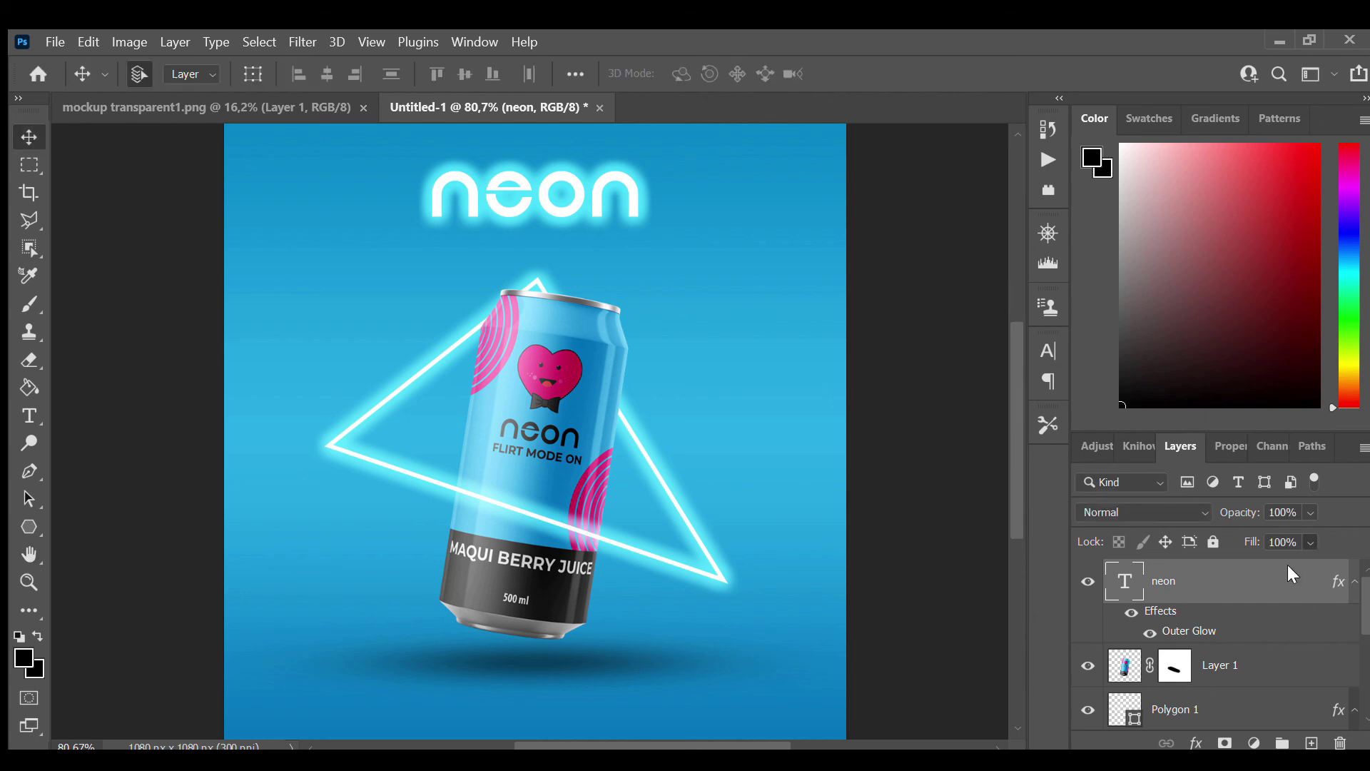
{"action": "left_click_drag", "start_coordinate": [1340, 569], "coordinate": [1238, 567]}
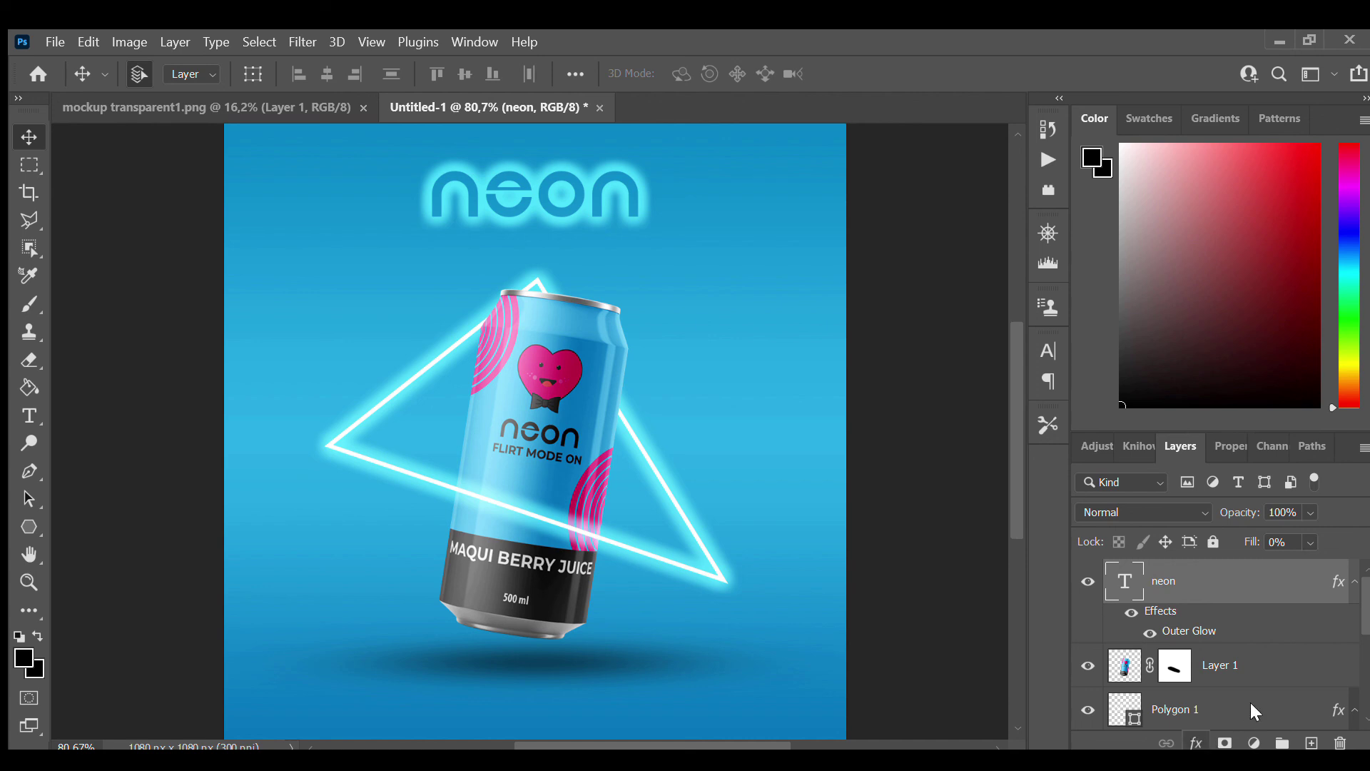
{"action": "key", "text": "h"}
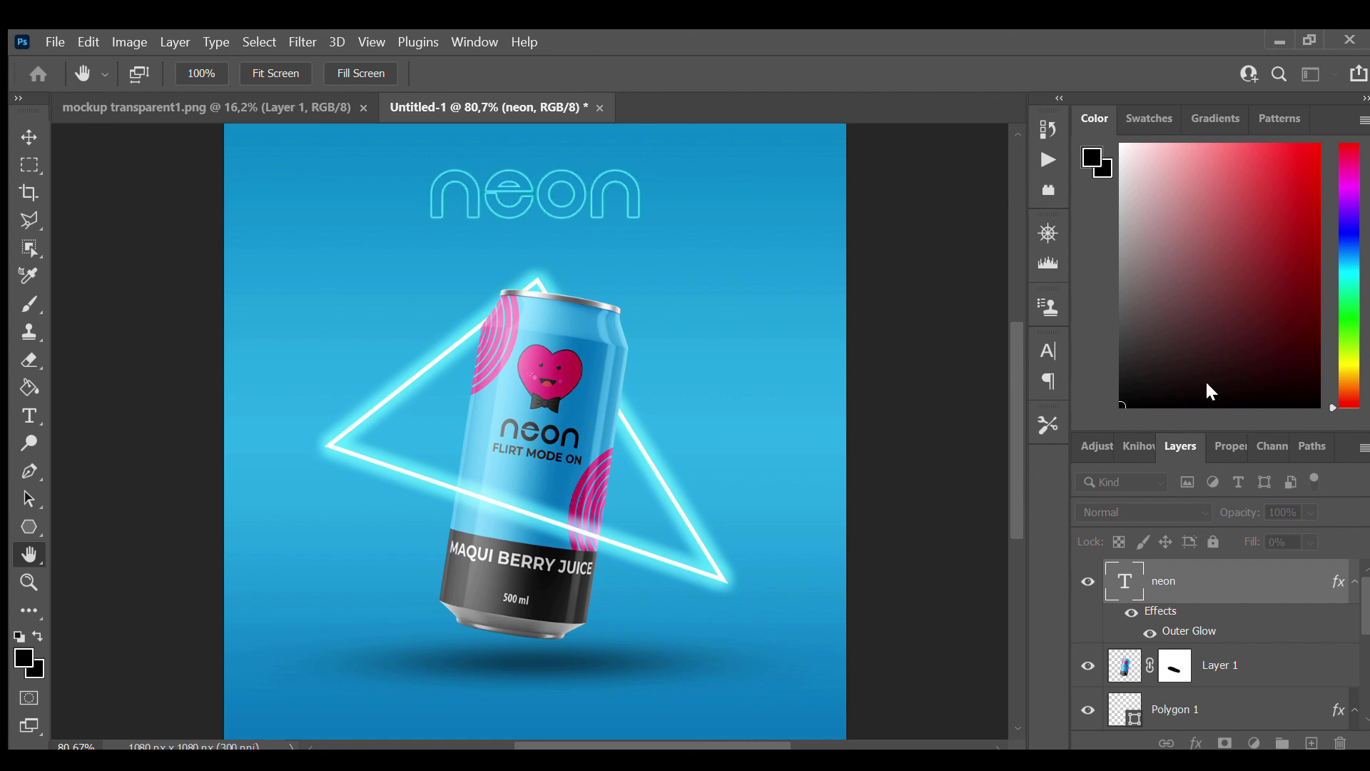
Scale the neon title up to about 118%, nudge it slightly left, and commit.
{"action": "key", "text": "v"}
{"action": "scroll", "coordinate": [456, 169], "scroll_direction": "up", "scroll_amount": 4}
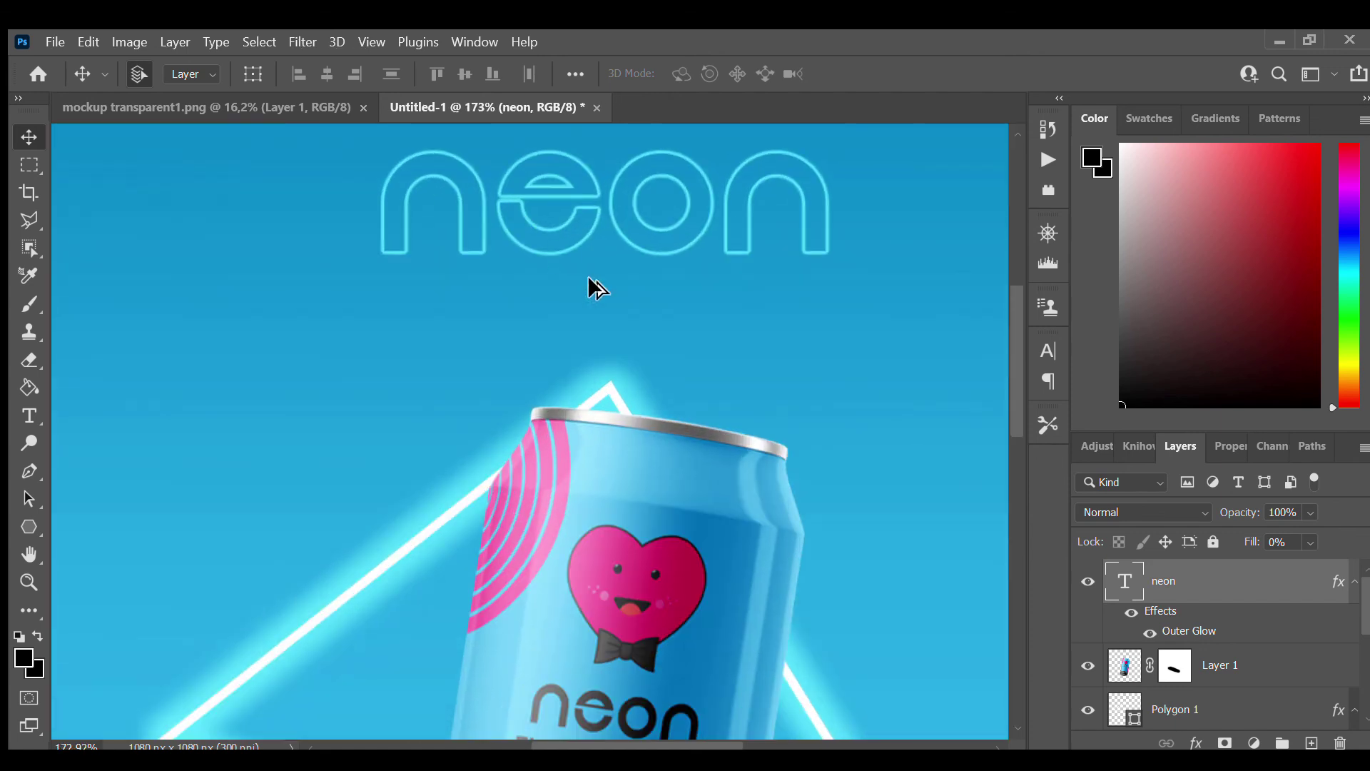
{"action": "scroll", "coordinate": [588, 277], "scroll_direction": "down", "scroll_amount": 3}
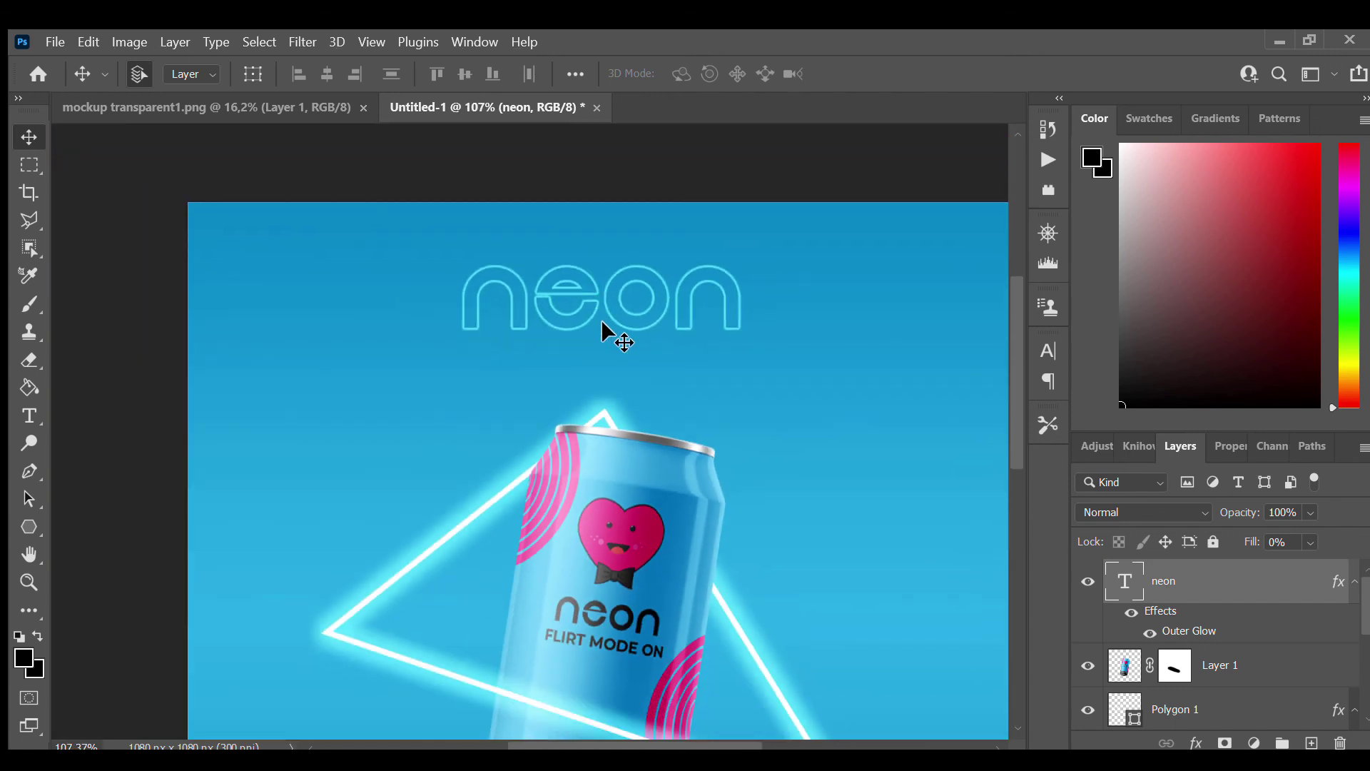
{"action": "key", "text": "ctrl+t"}
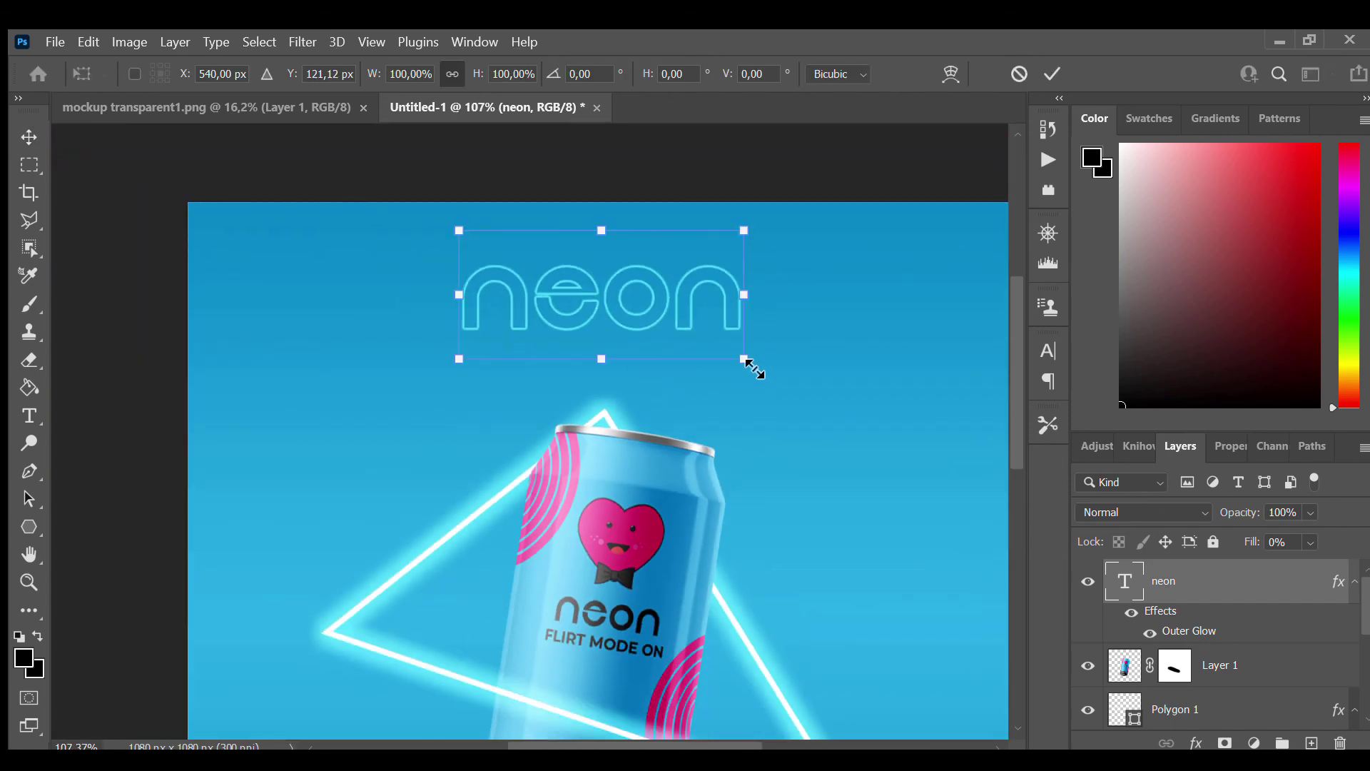
{"action": "left_click_drag", "start_coordinate": [753, 367], "coordinate": [794, 391]}
{"action": "left_click_drag", "start_coordinate": [700, 323], "coordinate": [693, 319]}
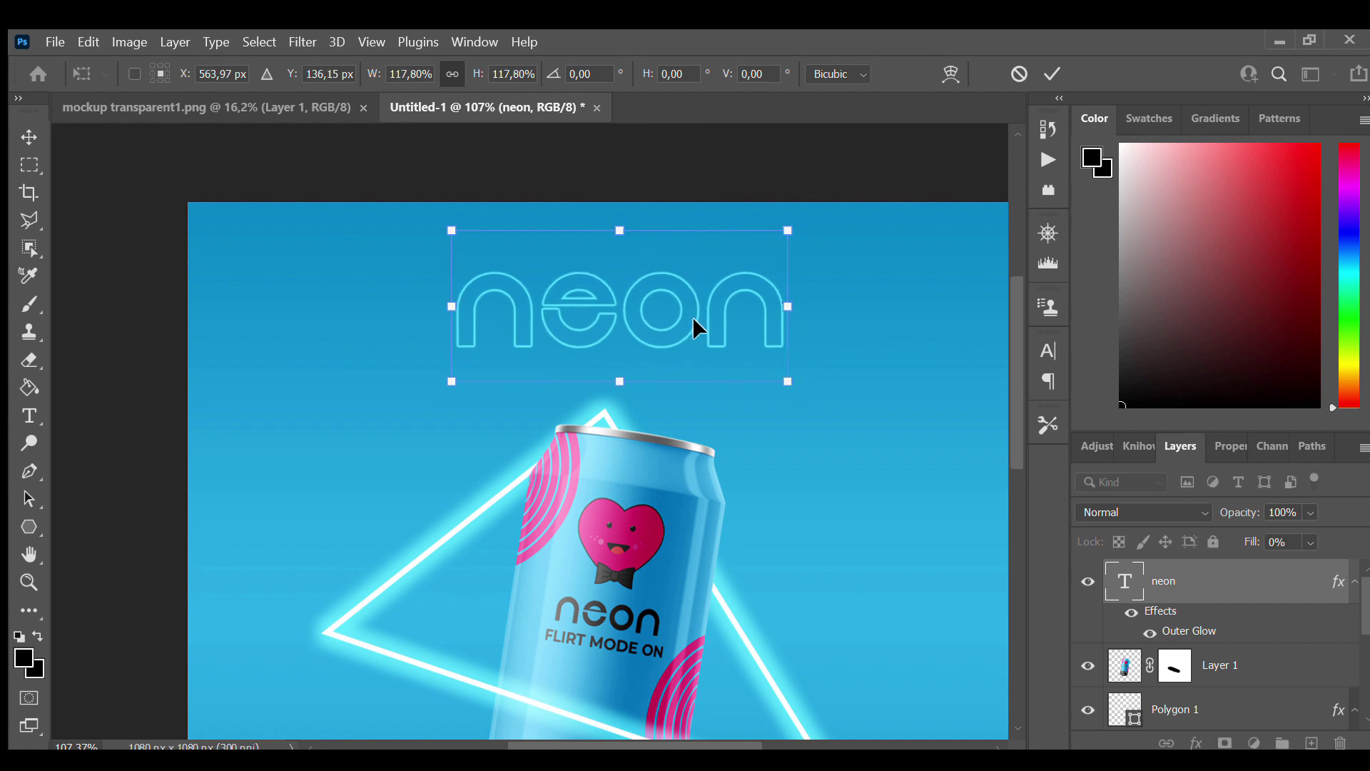
{"action": "left_click", "coordinate": [1054, 72]}
Align the title to the canvas's horizontal centre and drop the selection.
{"action": "key", "text": "ctrl+a"}
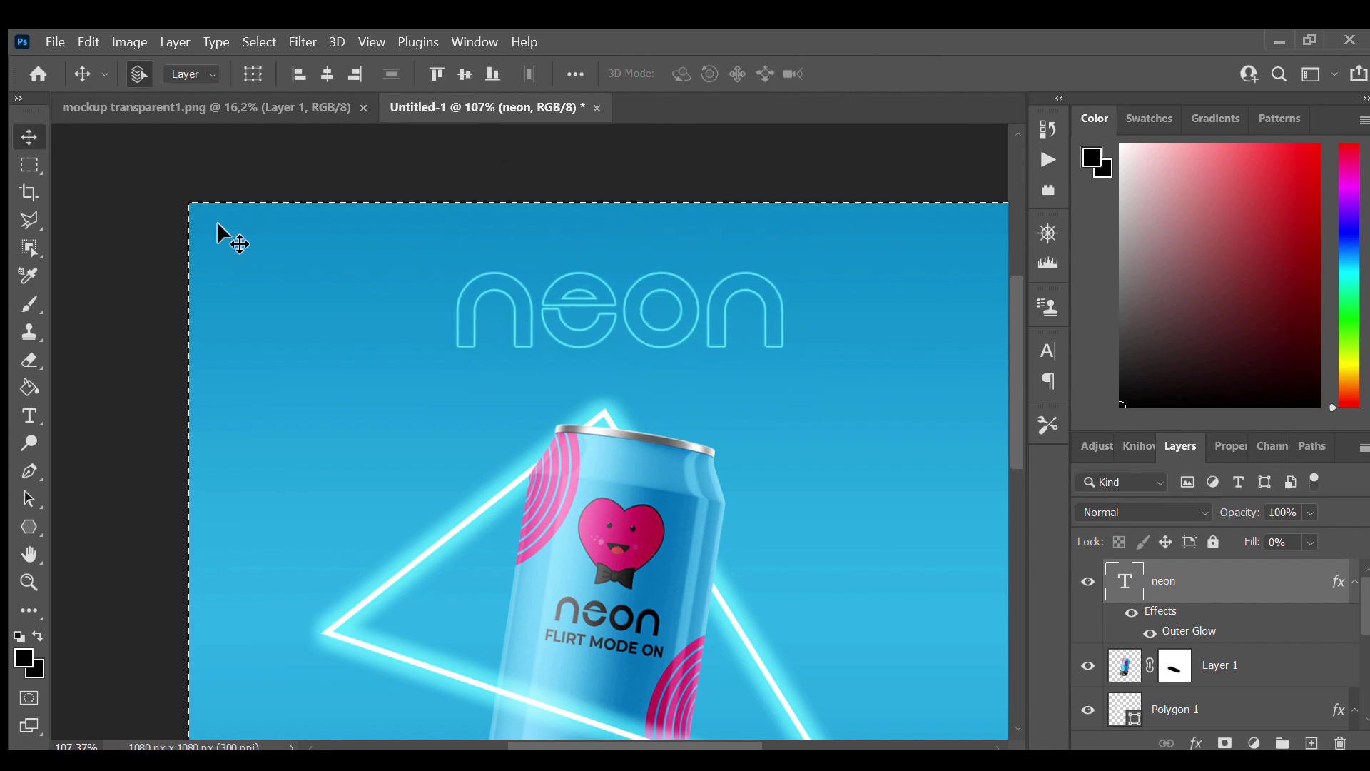
{"action": "left_click", "coordinate": [327, 74]}
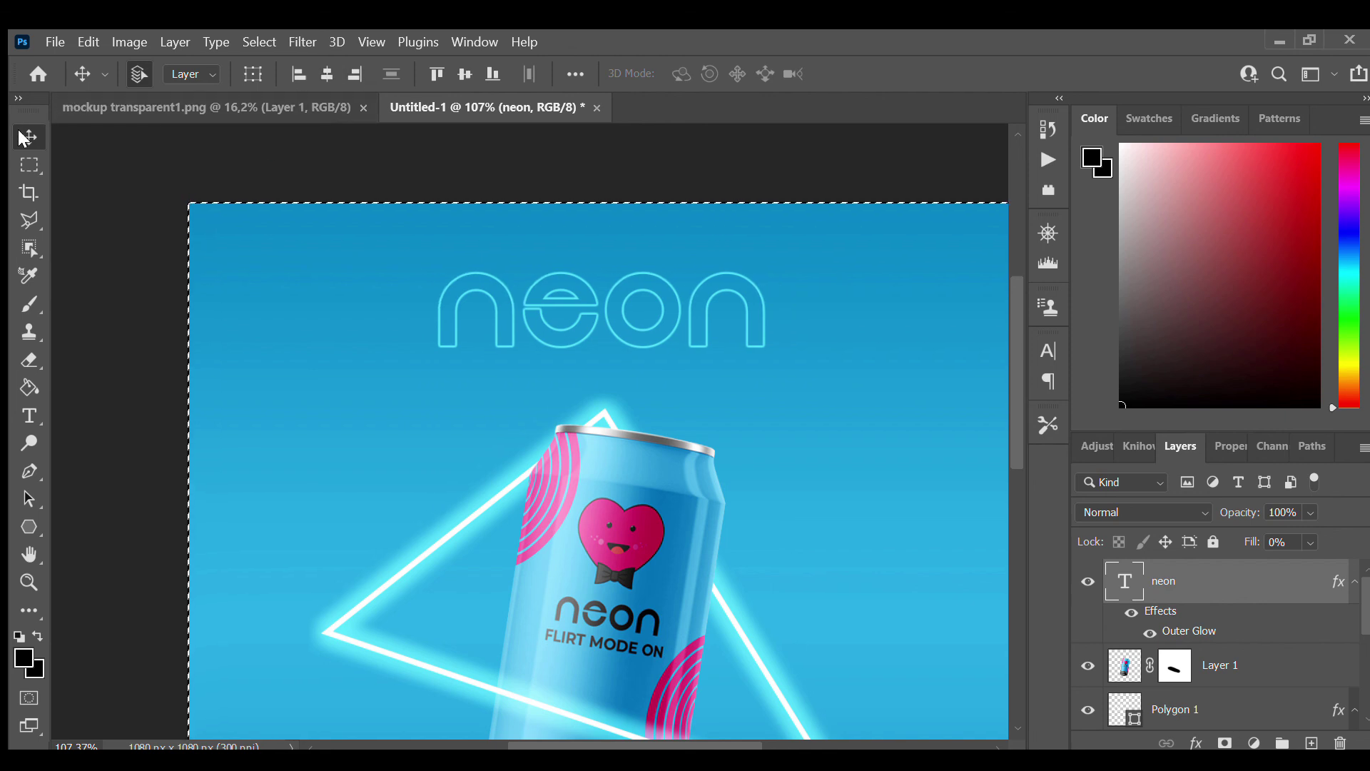
{"action": "left_click", "coordinate": [29, 218]}
{"action": "left_click", "coordinate": [104, 212]}
{"action": "left_click", "coordinate": [30, 136]}
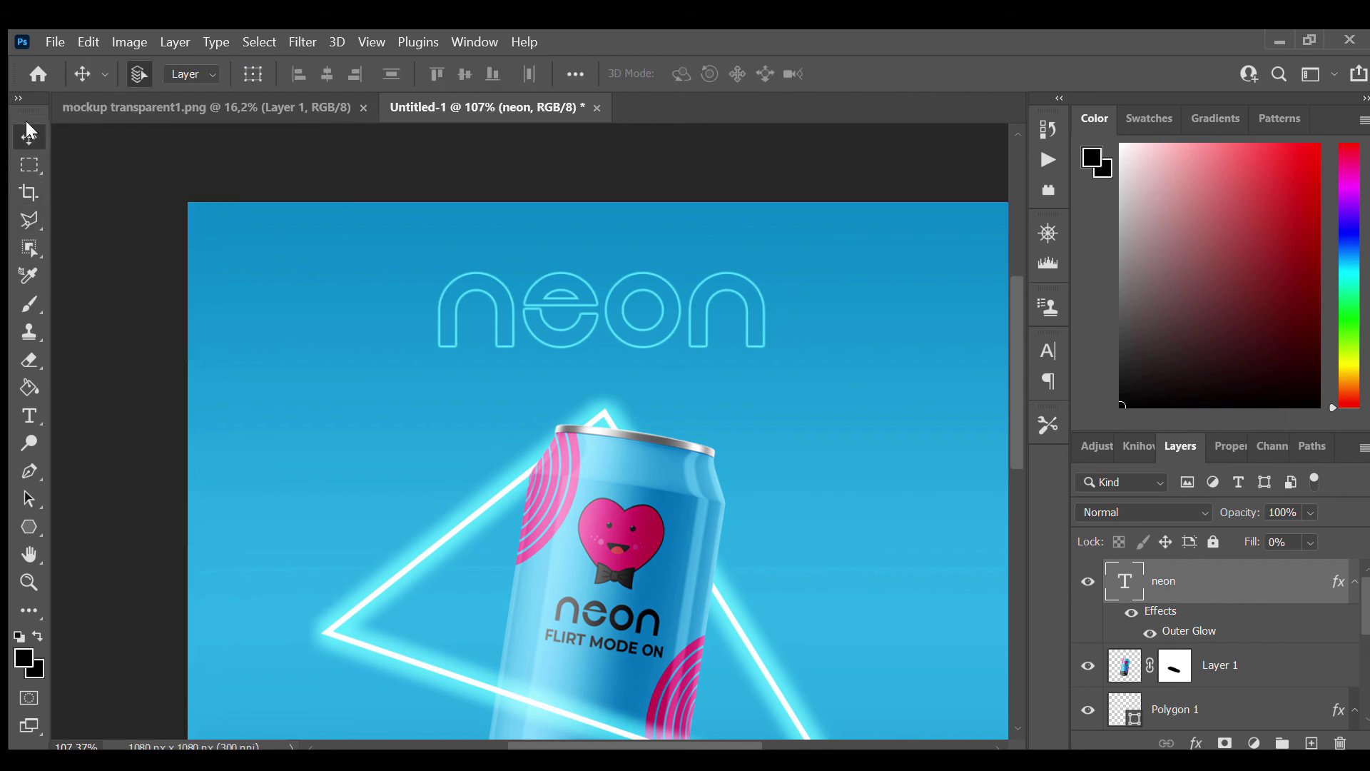
{"action": "scroll", "coordinate": [524, 303], "scroll_direction": "down", "scroll_amount": 3}
{"action": "scroll", "coordinate": [523, 303], "scroll_direction": "down", "scroll_amount": 1}
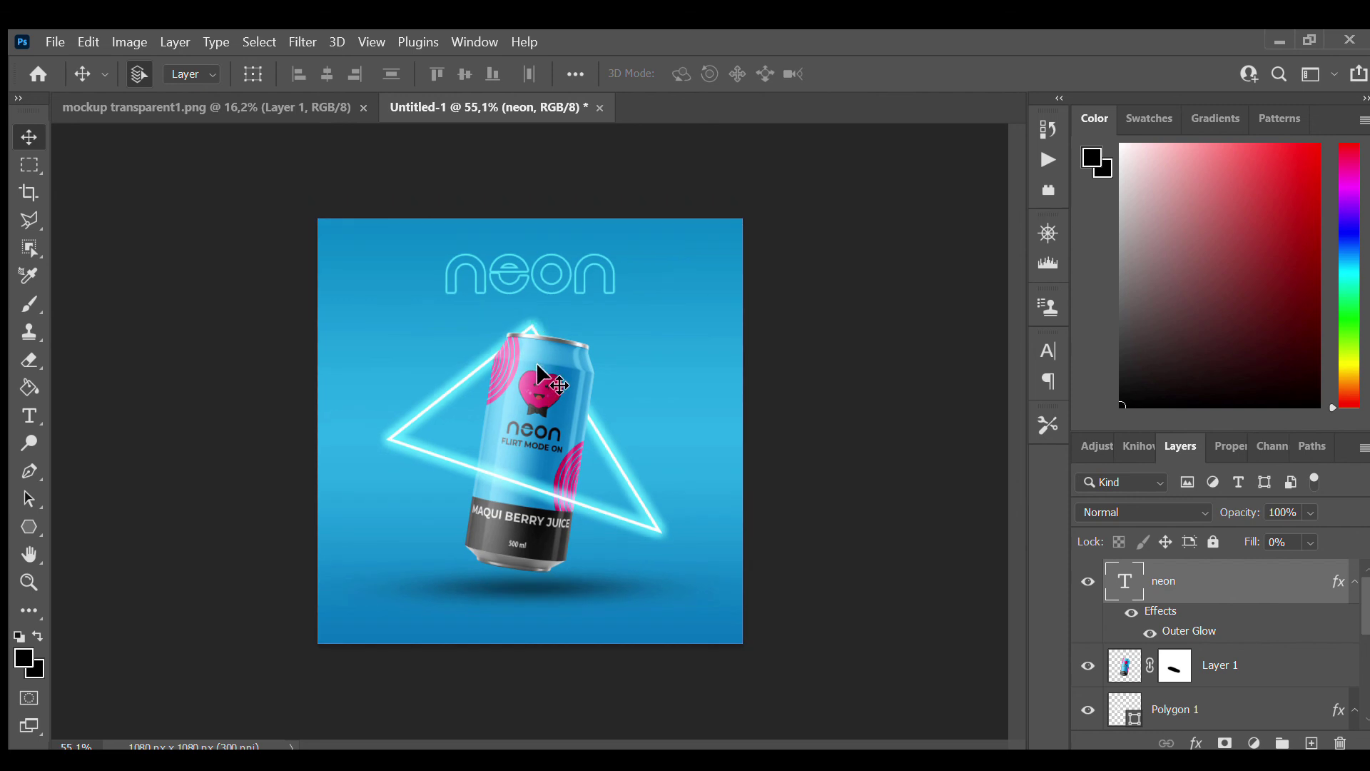
{"action": "scroll", "coordinate": [571, 448], "scroll_direction": "up", "scroll_amount": 1}
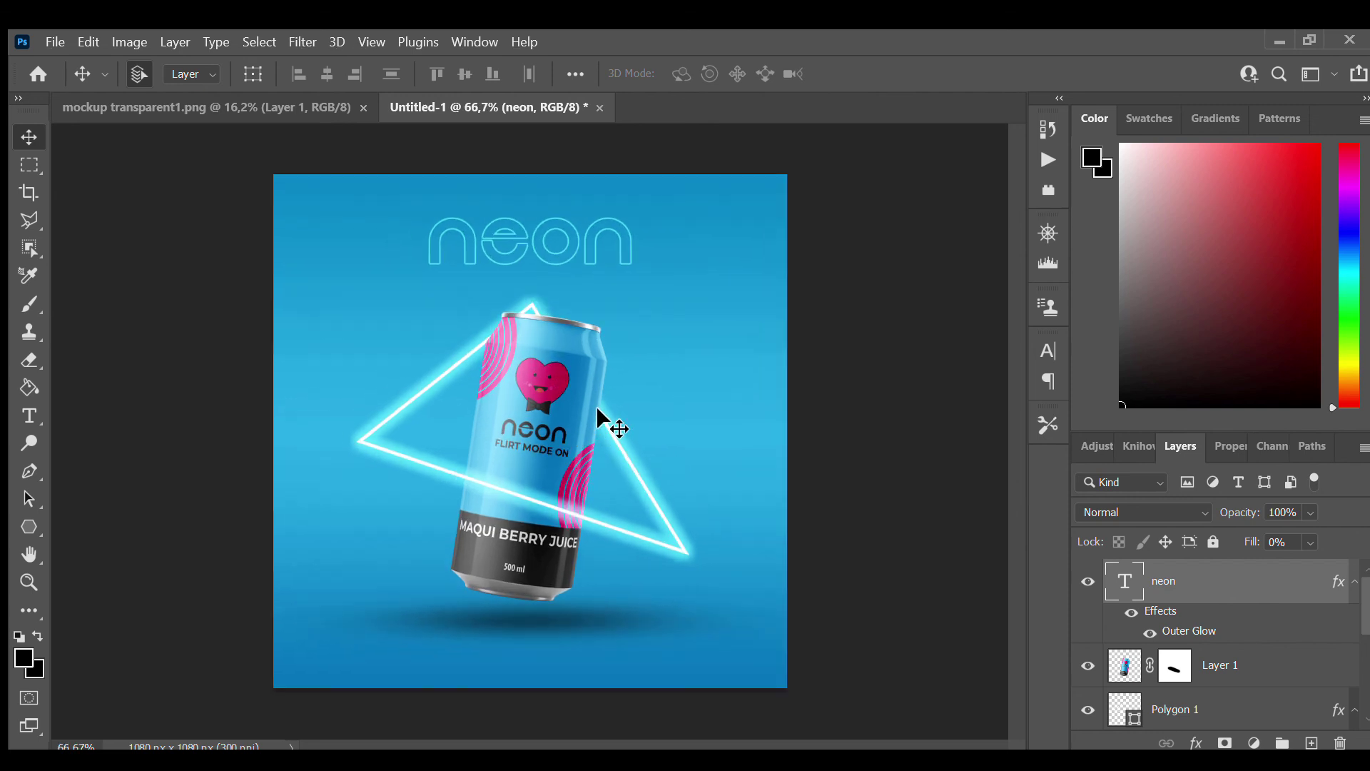
{"action": "scroll", "coordinate": [492, 345], "scroll_direction": "up", "scroll_amount": 1}
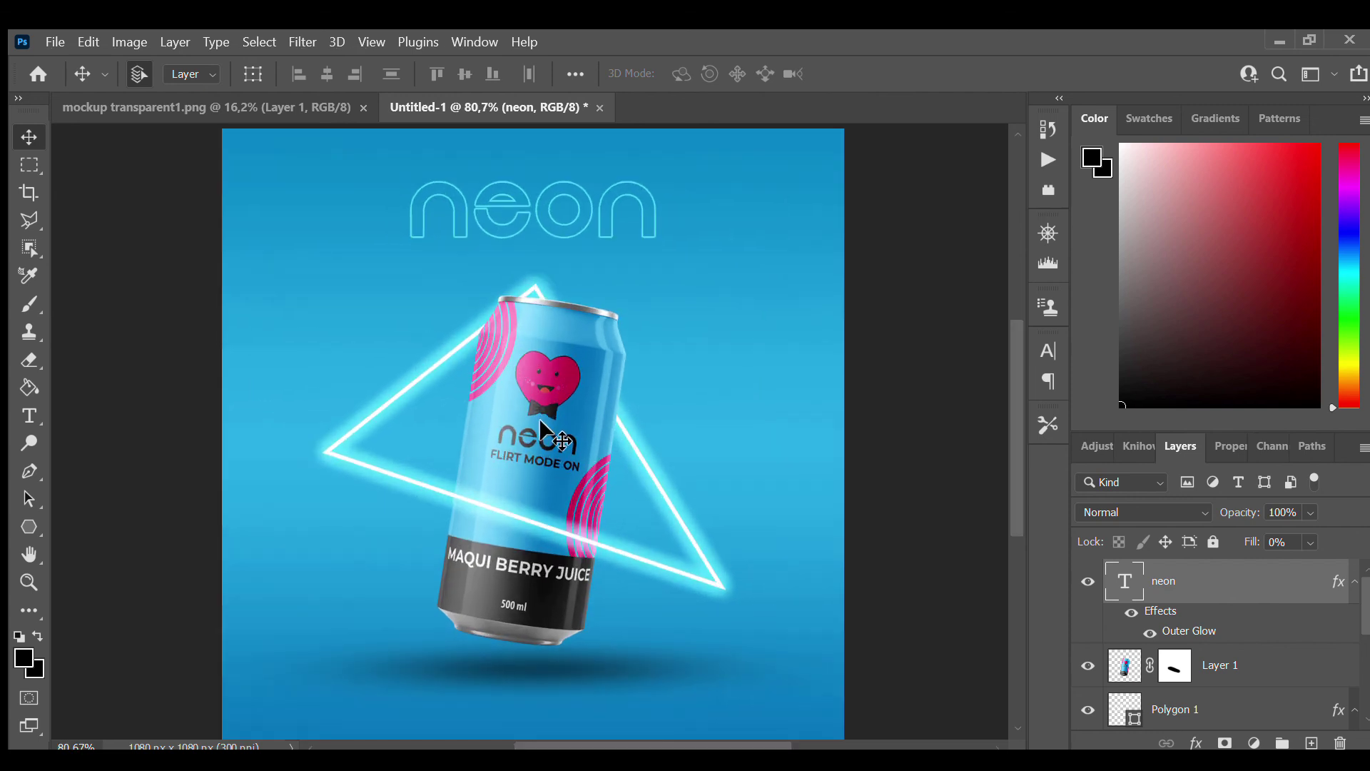